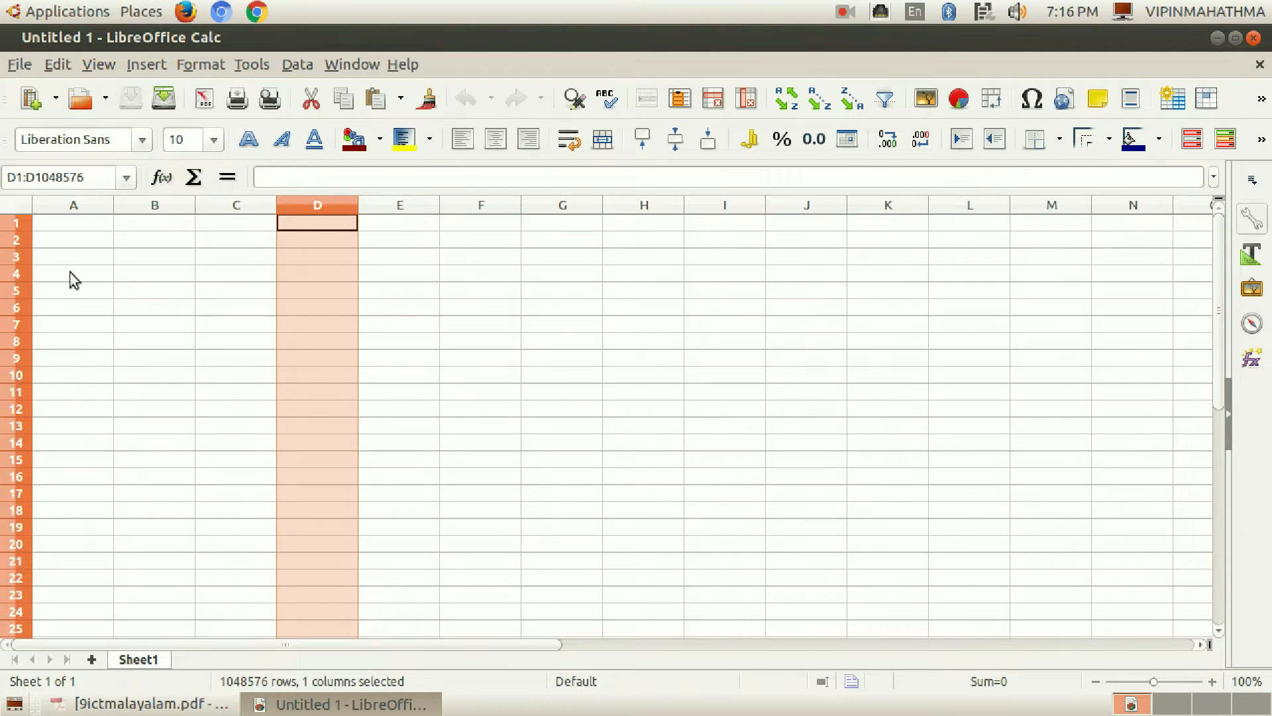
{"action": "left_click", "coordinate": [23, 291]}
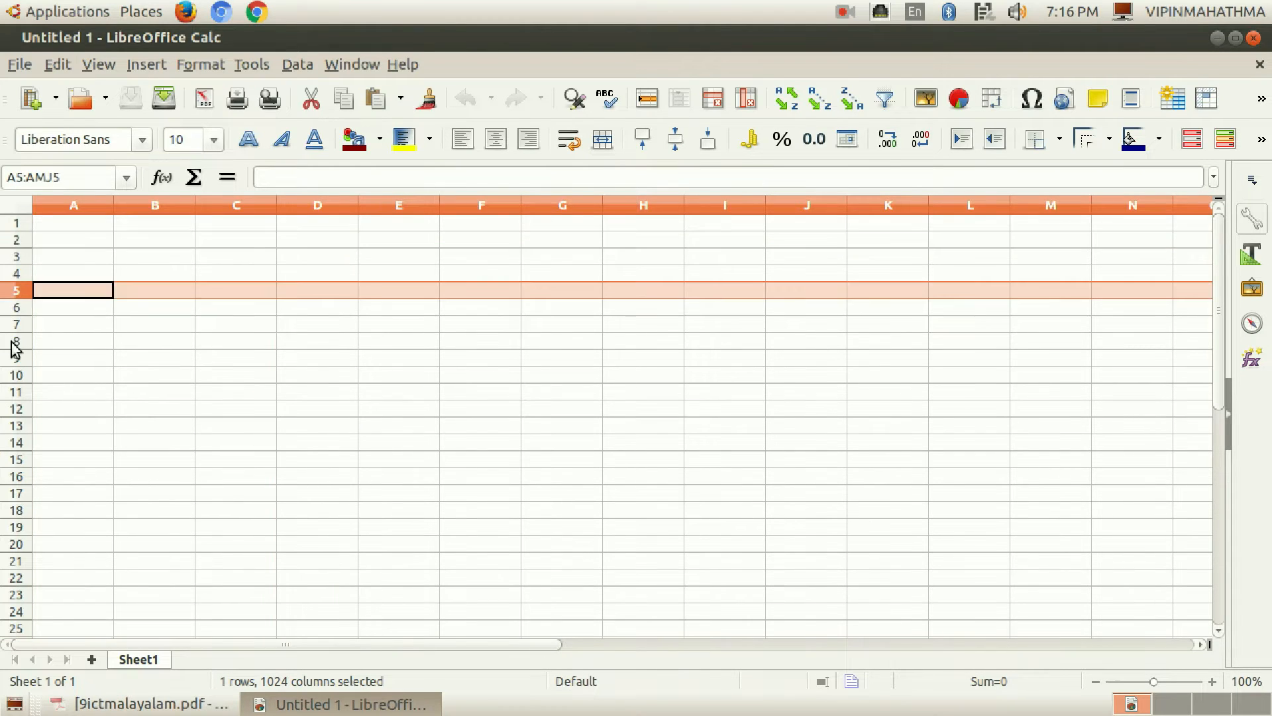
{"action": "left_click", "coordinate": [16, 341]}
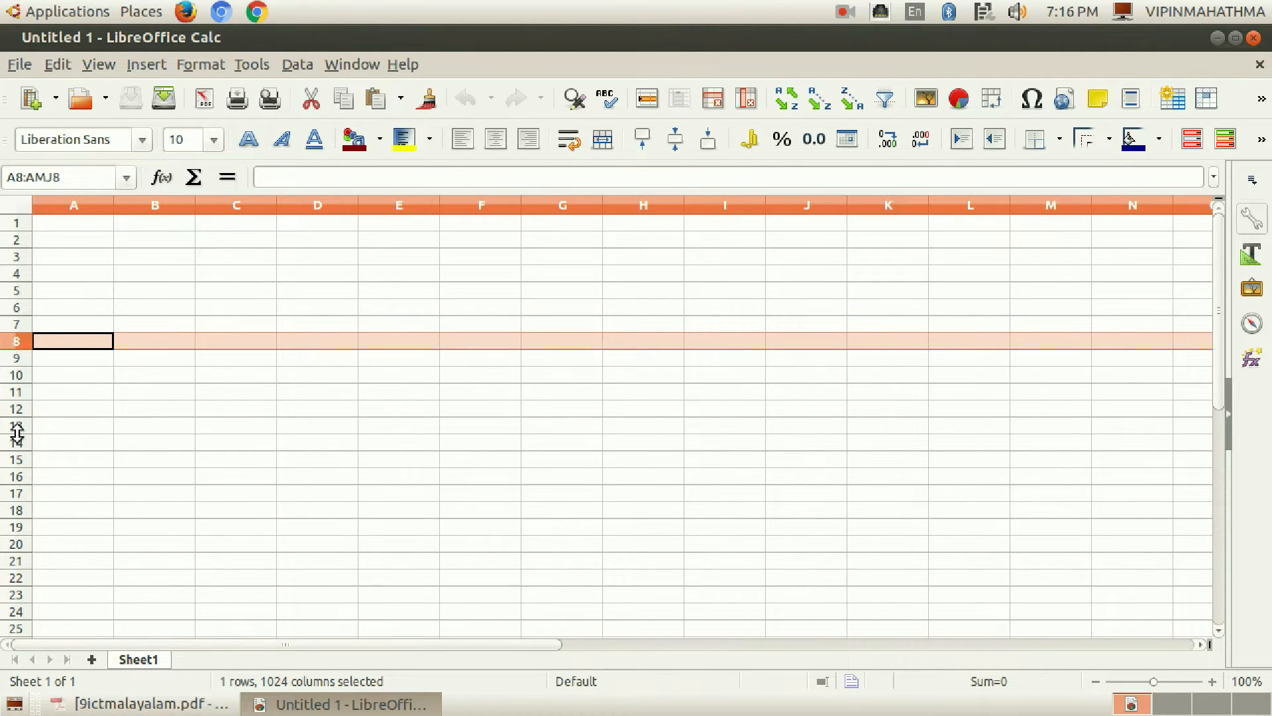
{"action": "left_click", "coordinate": [339, 312]}
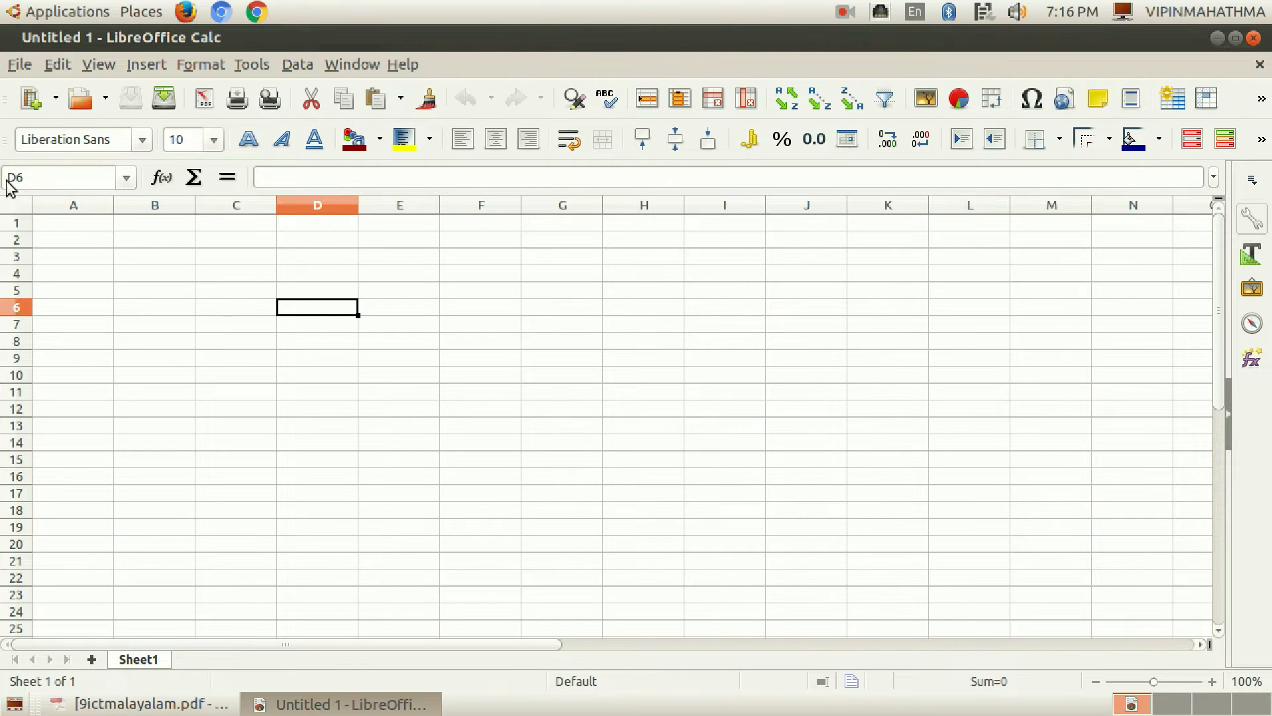
{"action": "left_click", "coordinate": [205, 358]}
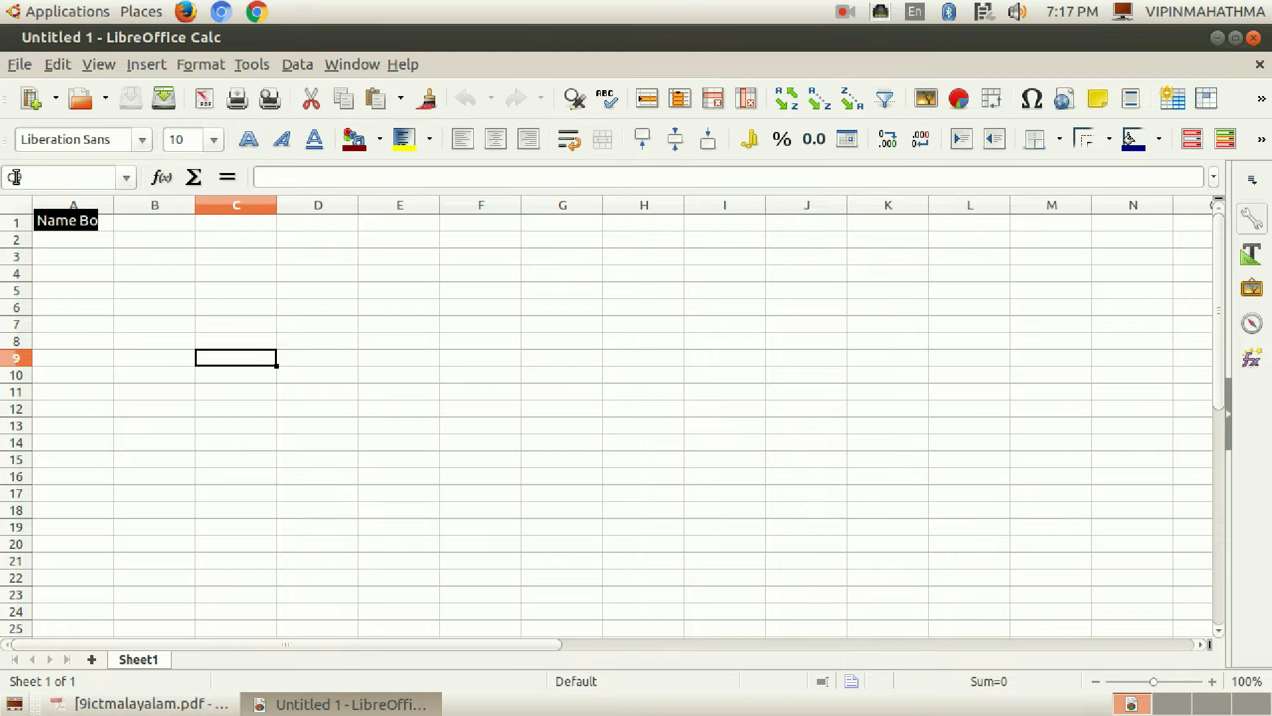
{"action": "key", "text": "Right"}
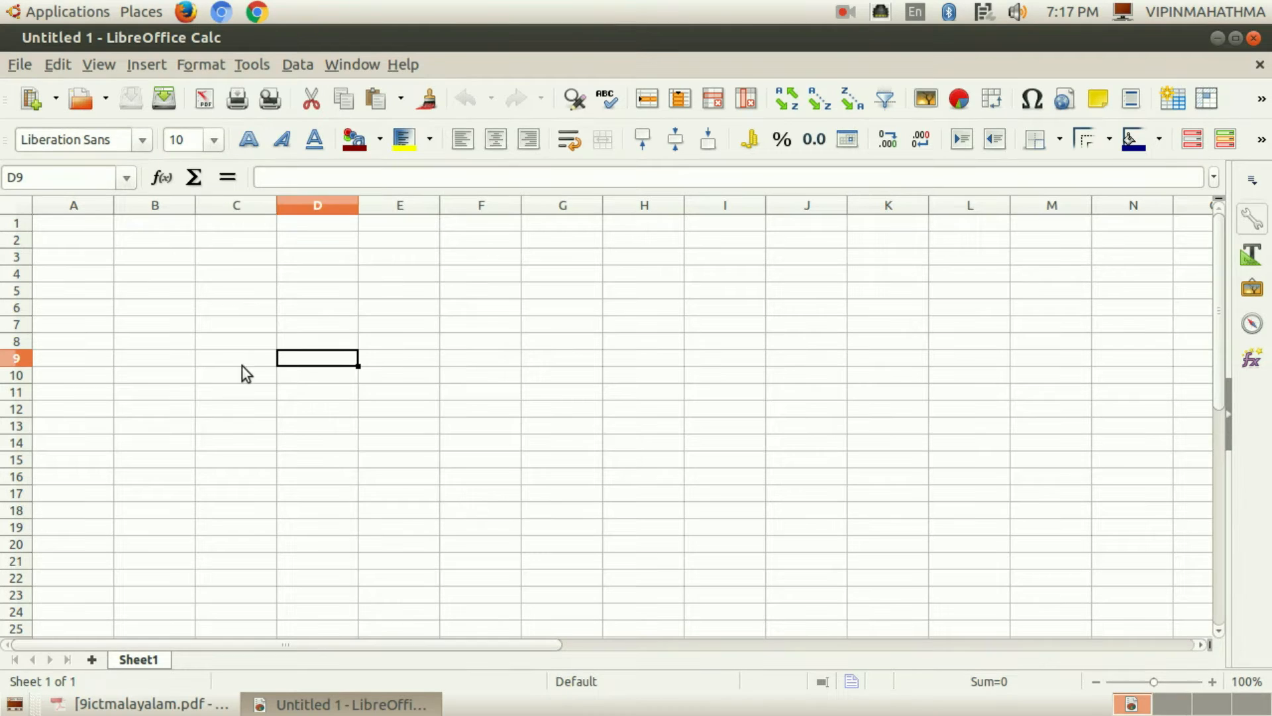
Open temperature.ods from the Standard_9 folder inside School_Resources in the home folder.
{"action": "left_click", "coordinate": [15, 67]}
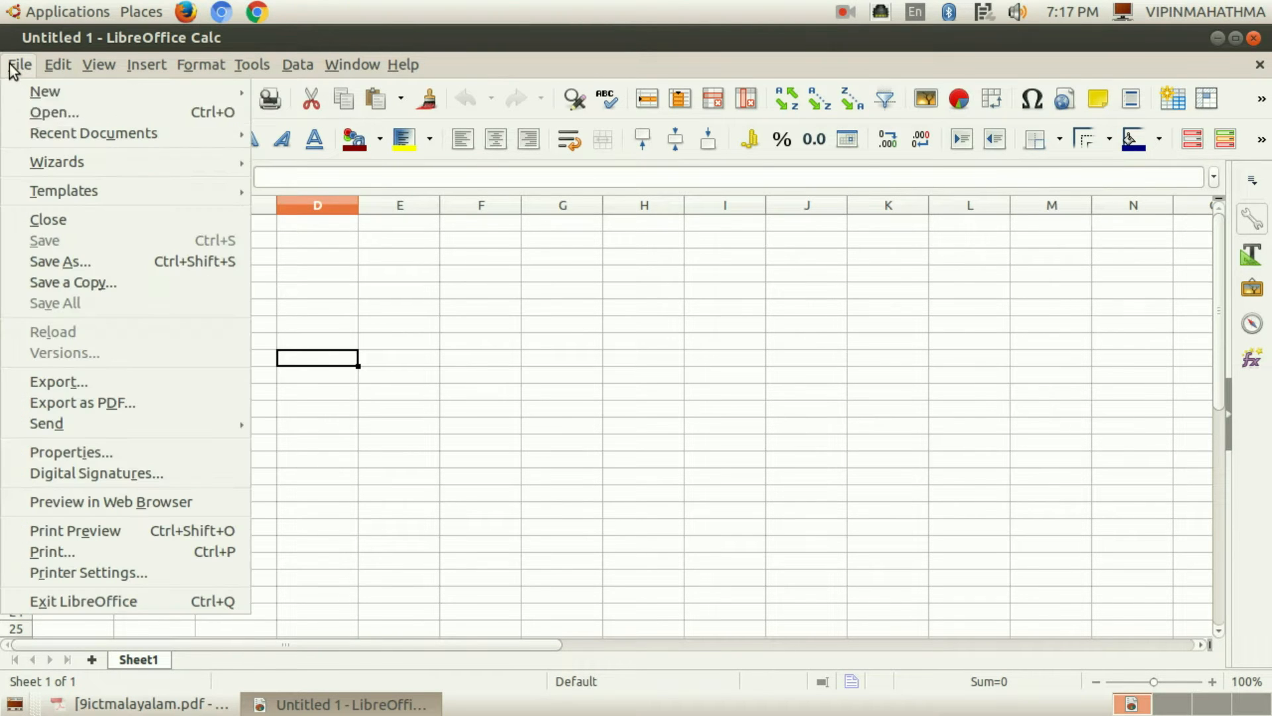
{"action": "left_click", "coordinate": [92, 115]}
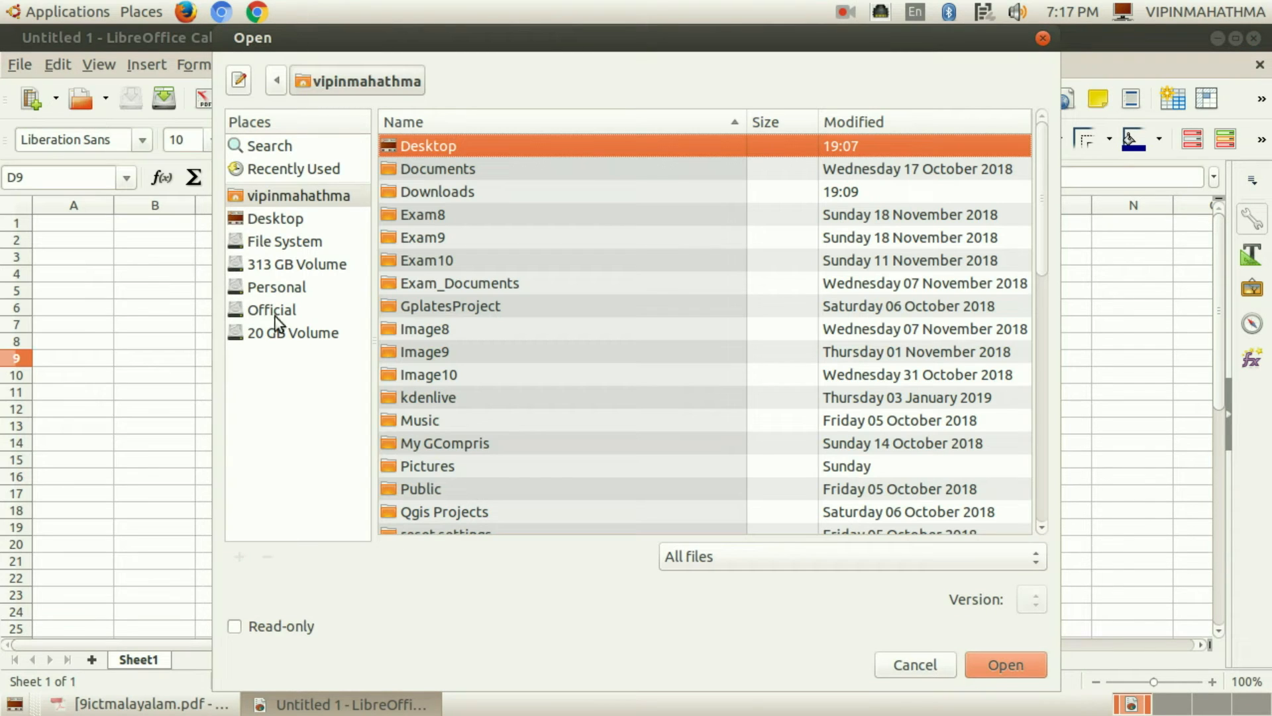
{"action": "left_click", "coordinate": [284, 196]}
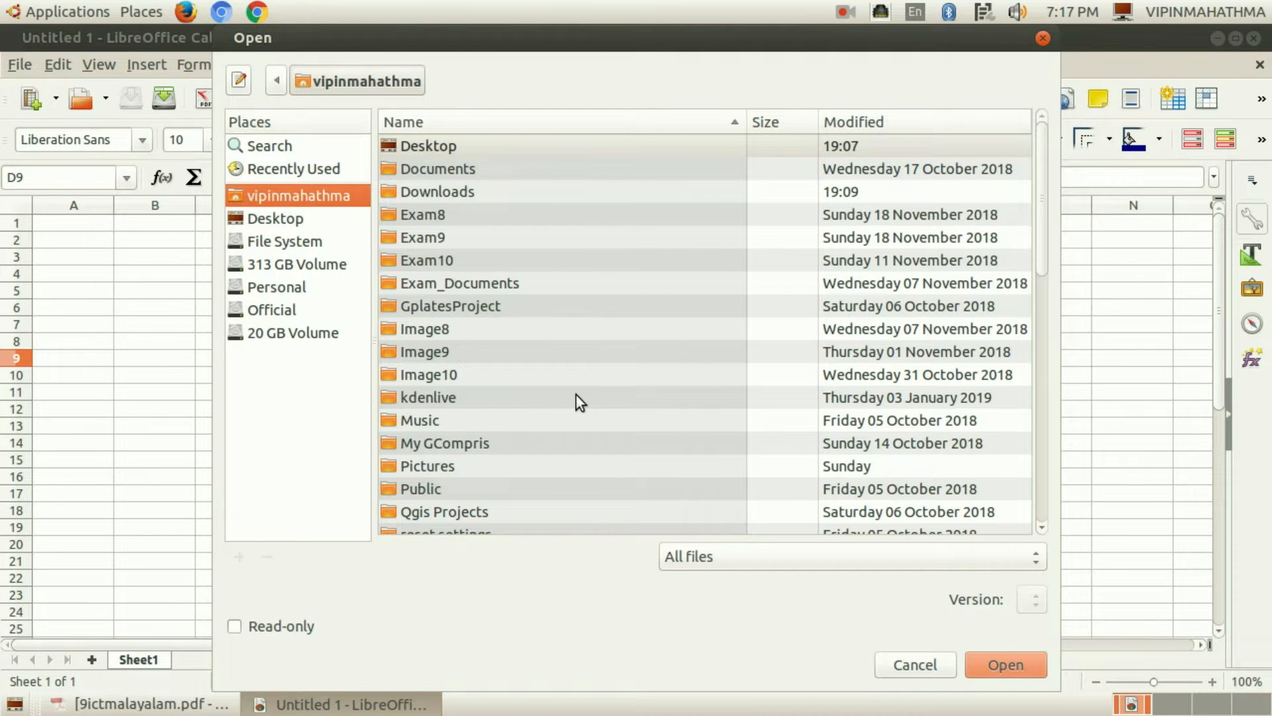
{"action": "scroll", "coordinate": [534, 334], "scroll_direction": "down", "scroll_amount": 5}
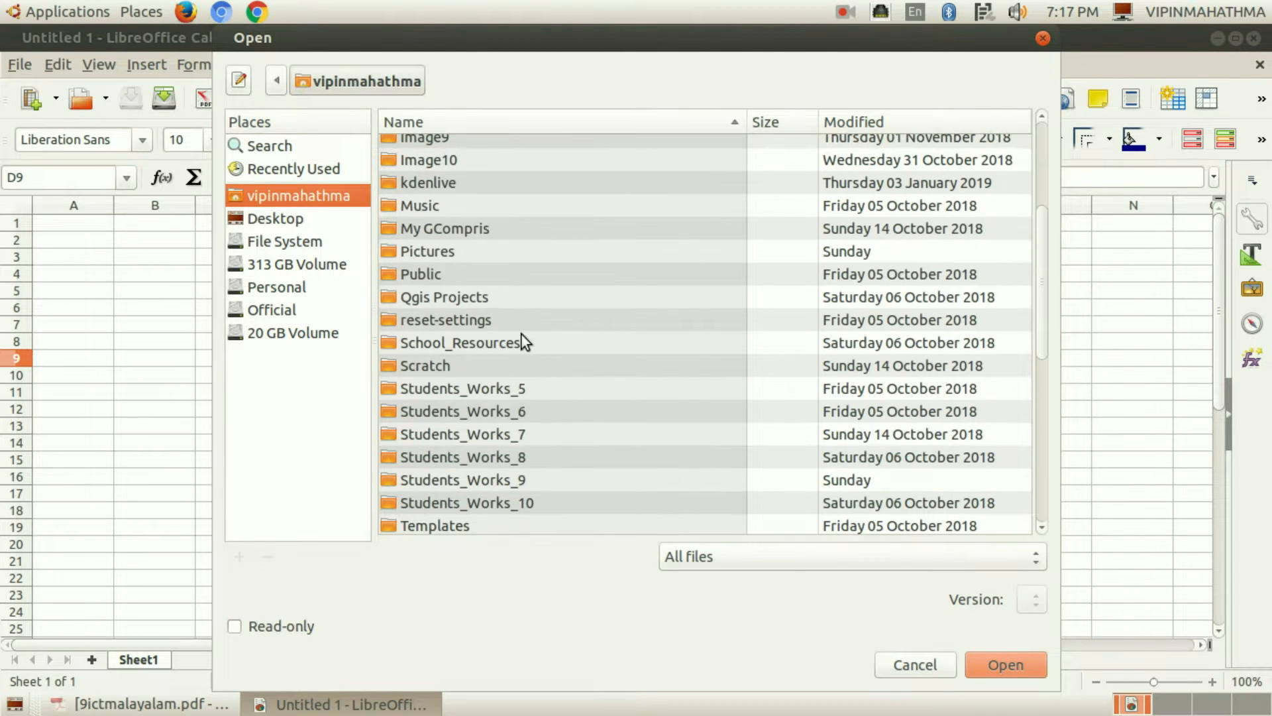
{"action": "double_click", "coordinate": [507, 342]}
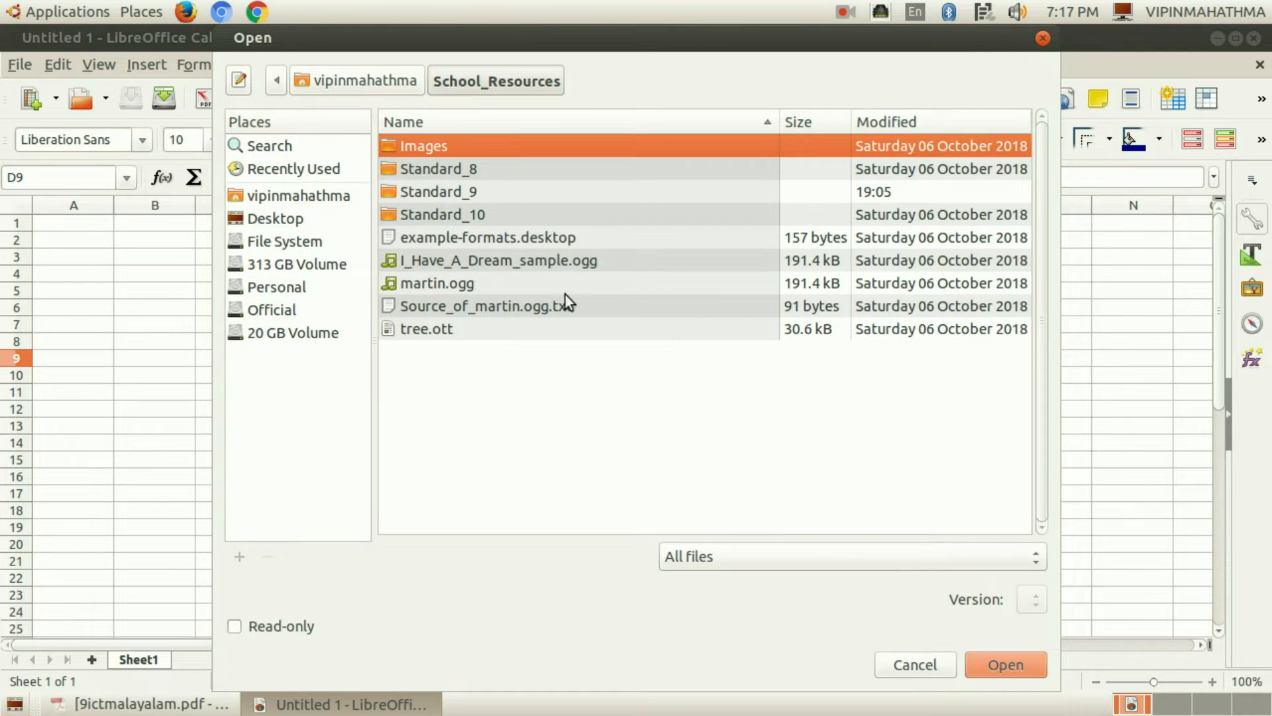
{"action": "double_click", "coordinate": [505, 191]}
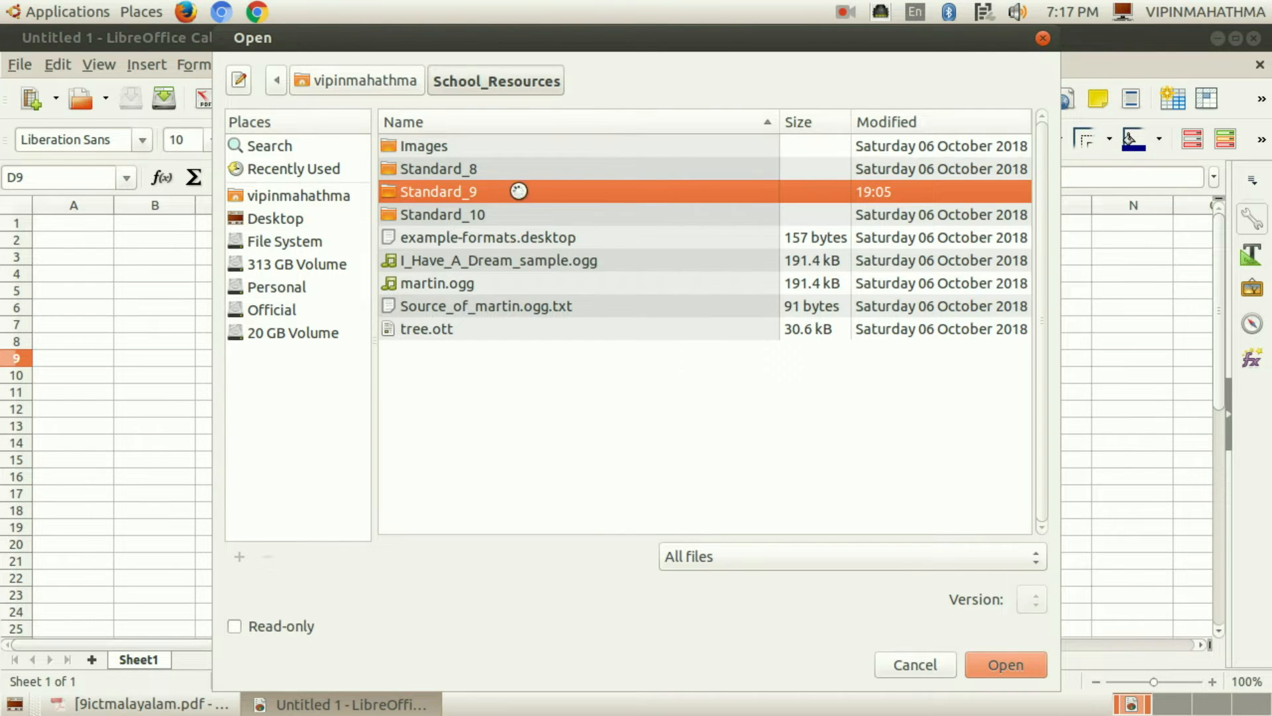
{"action": "left_click", "coordinate": [522, 310]}
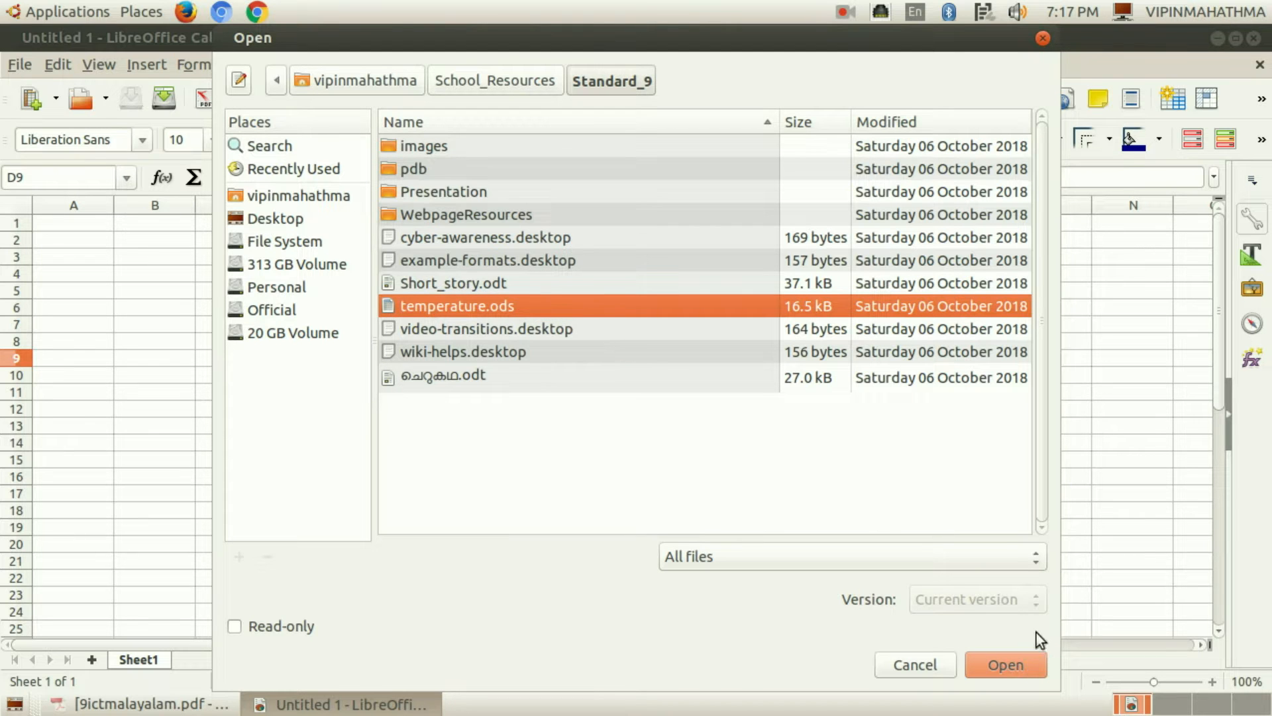
{"action": "left_click", "coordinate": [1006, 665]}
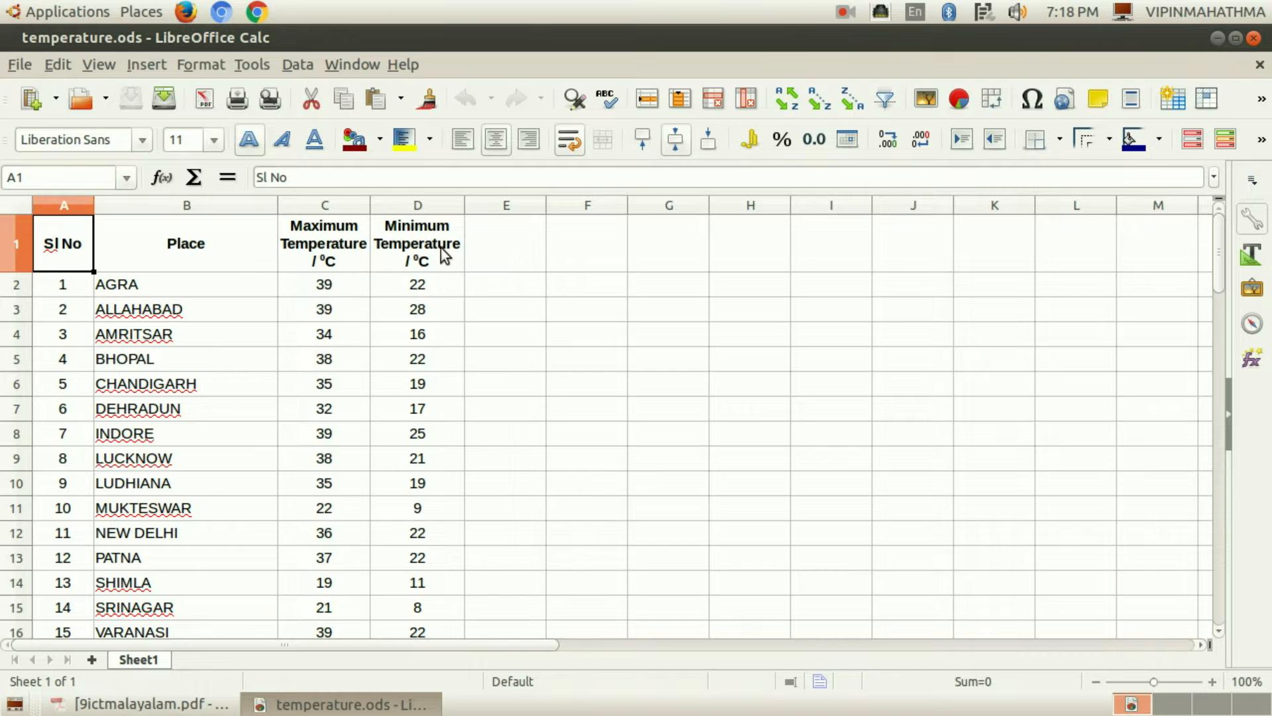
Enter the column heading "Daily Mean Temperature" in cell E1.
{"action": "left_click", "coordinate": [505, 255]}
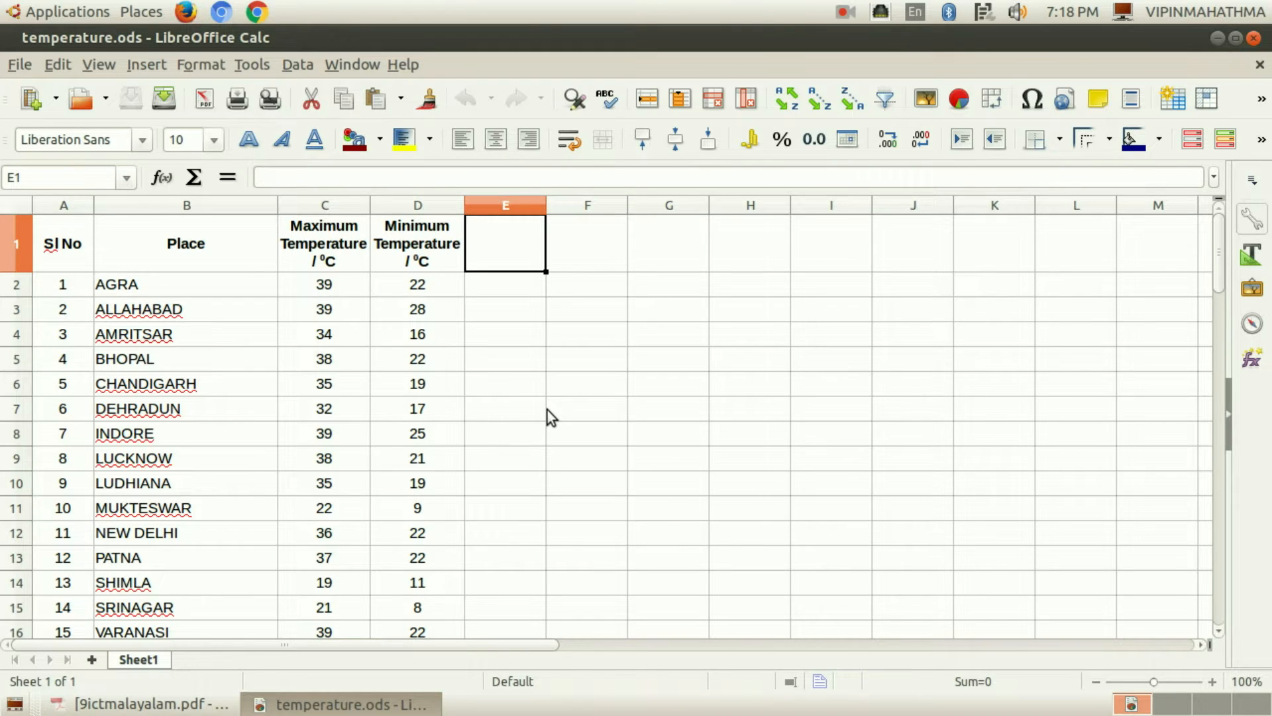
{"action": "type", "text": "Daily Mean"}
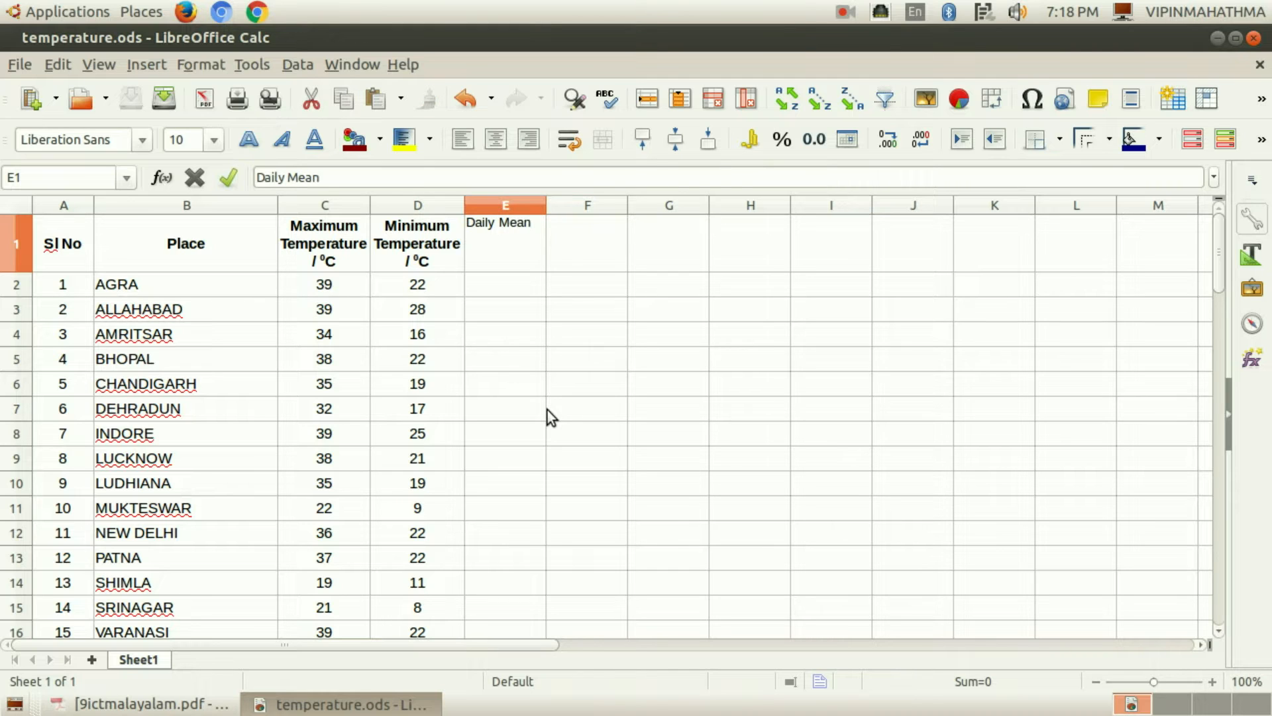
{"action": "type", "text": " Temperature"}
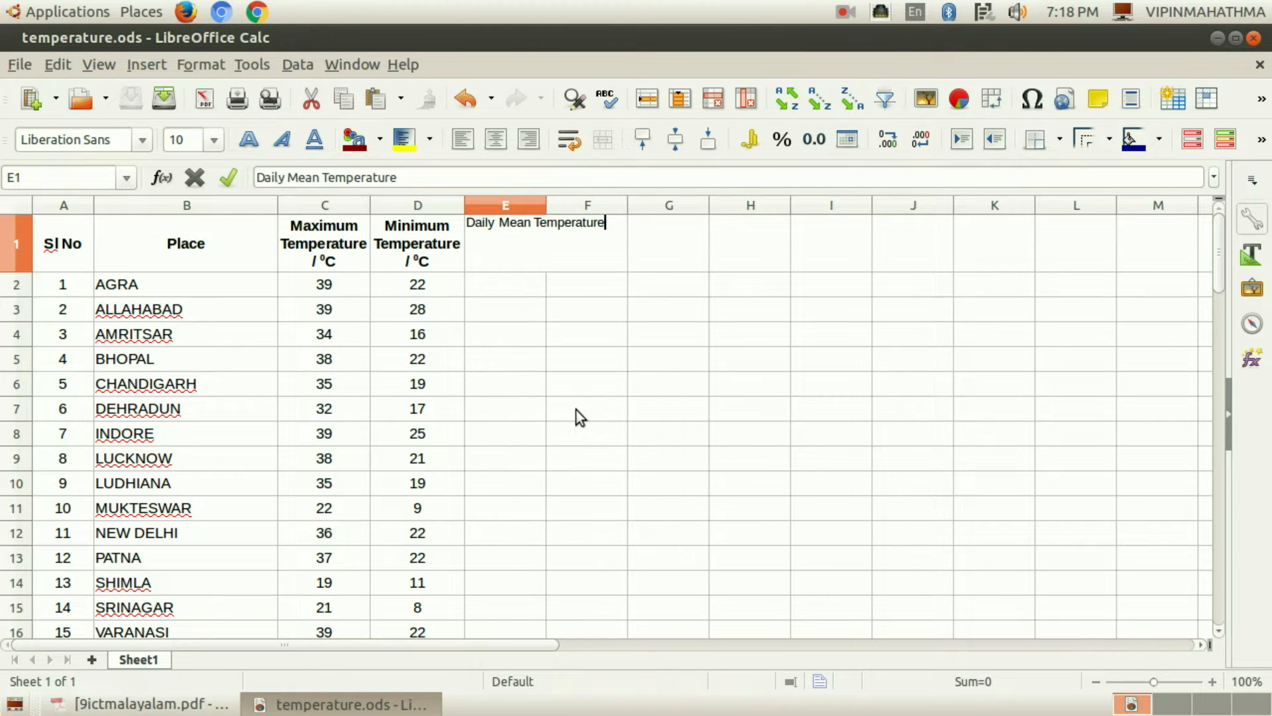
{"action": "left_click", "coordinate": [550, 435]}
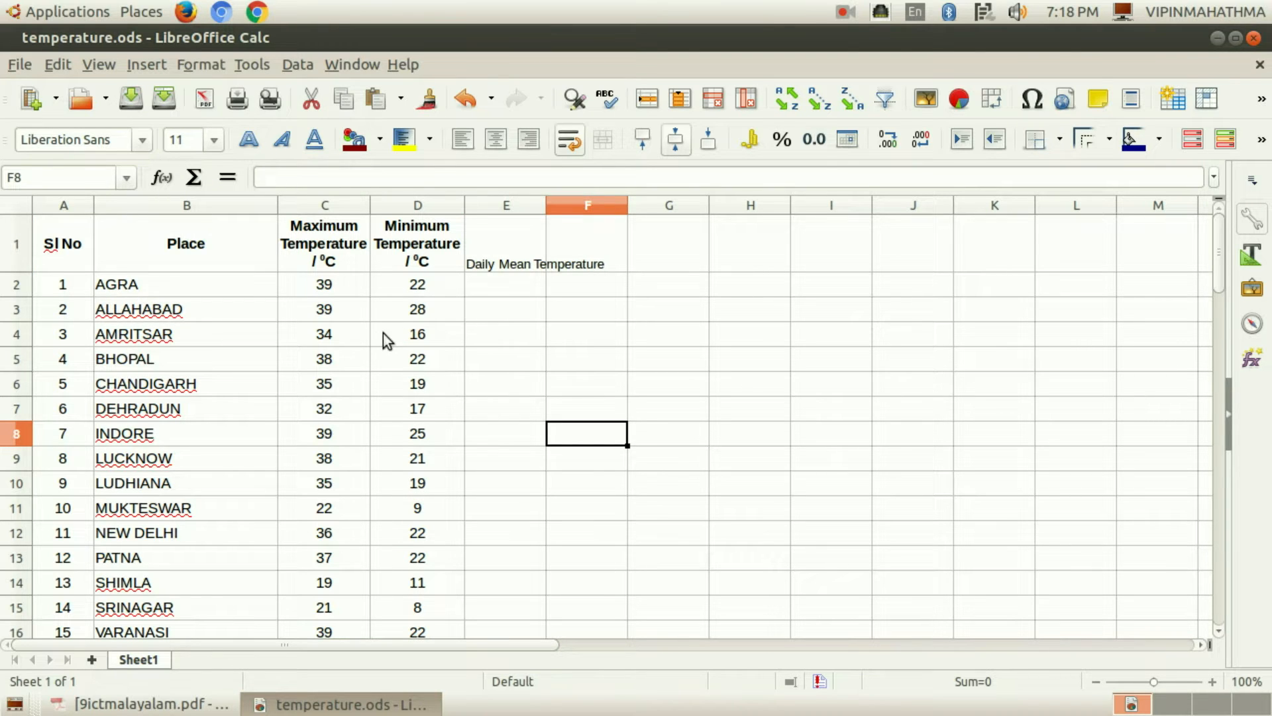
Set the Daily Mean Temperature heading in cell E1 to wrap text automatically.
{"action": "left_click", "coordinate": [515, 248]}
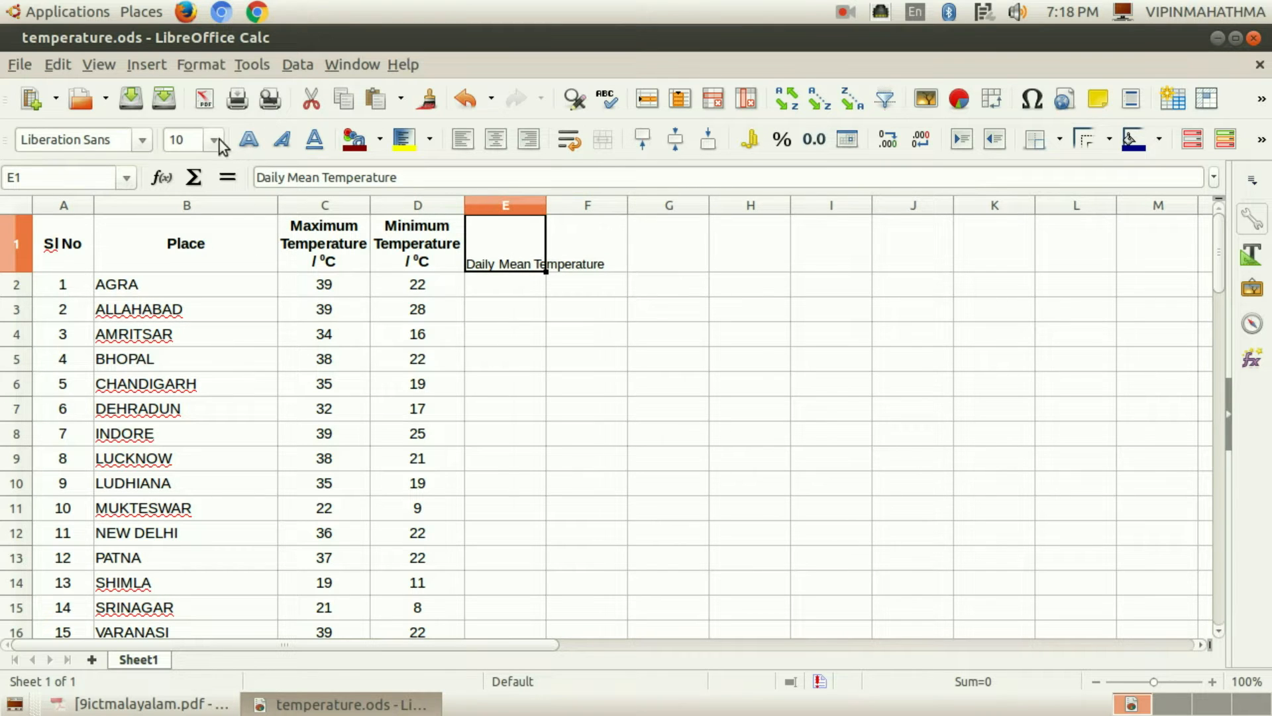
{"action": "left_click", "coordinate": [205, 66]}
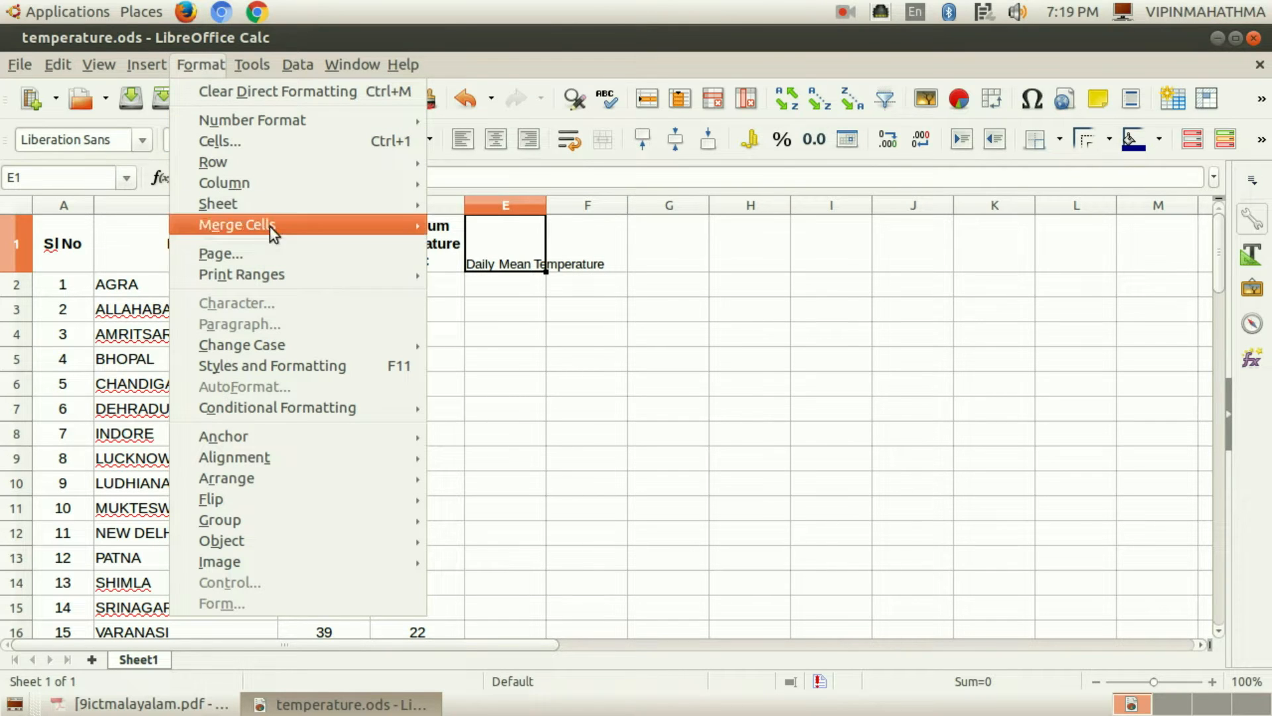
{"action": "left_click", "coordinate": [272, 145]}
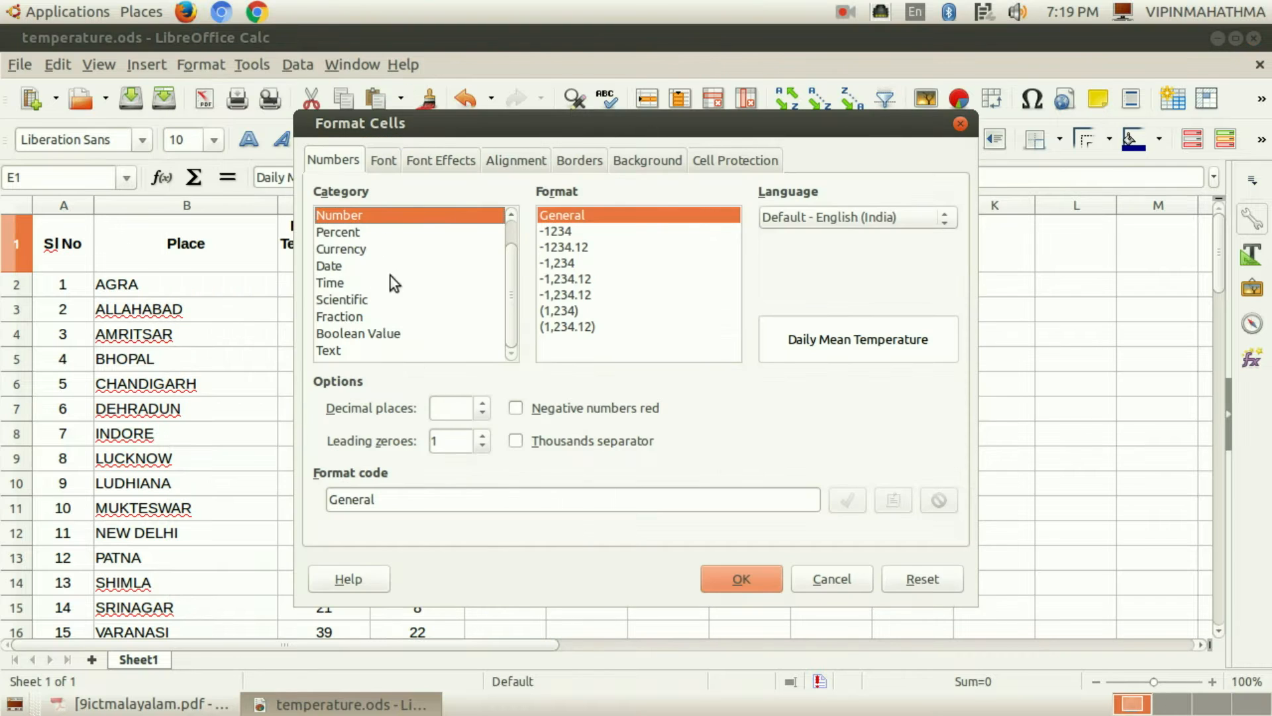
{"action": "left_click_drag", "start_coordinate": [463, 135], "coordinate": [515, 141]}
{"action": "left_click", "coordinate": [582, 172]}
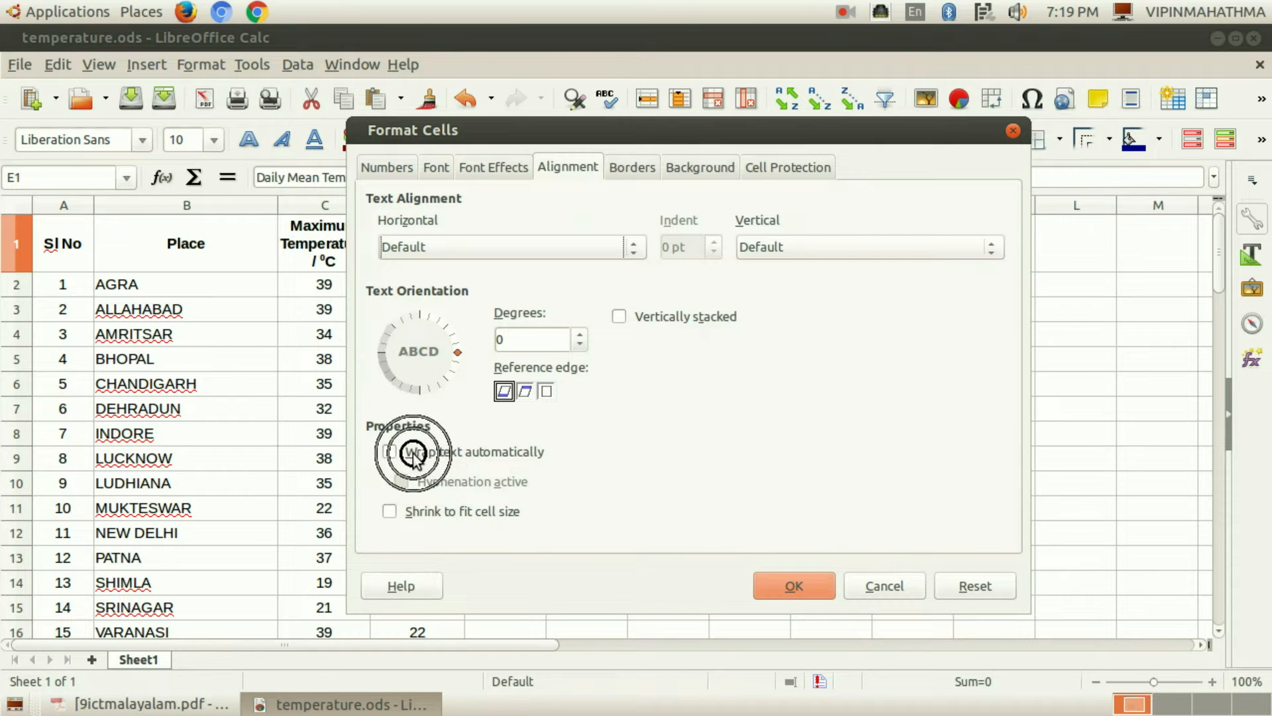
{"action": "left_click", "coordinate": [390, 451]}
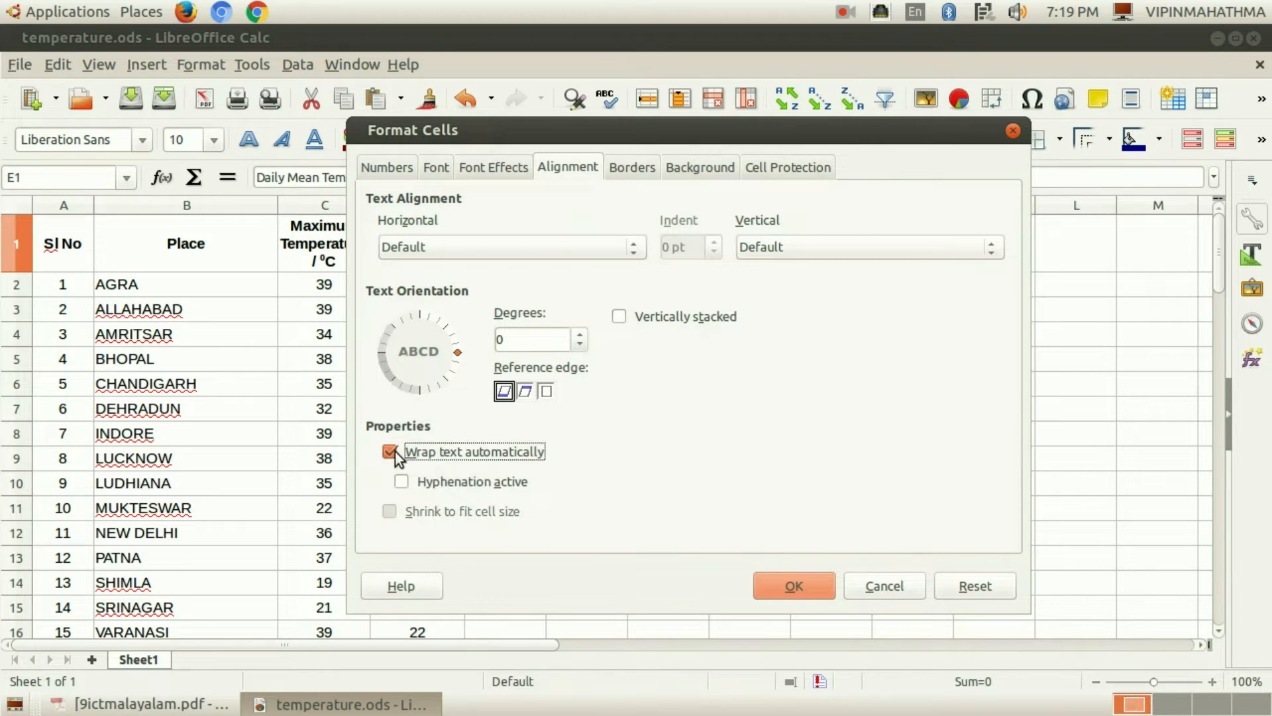
{"action": "left_click", "coordinate": [801, 583]}
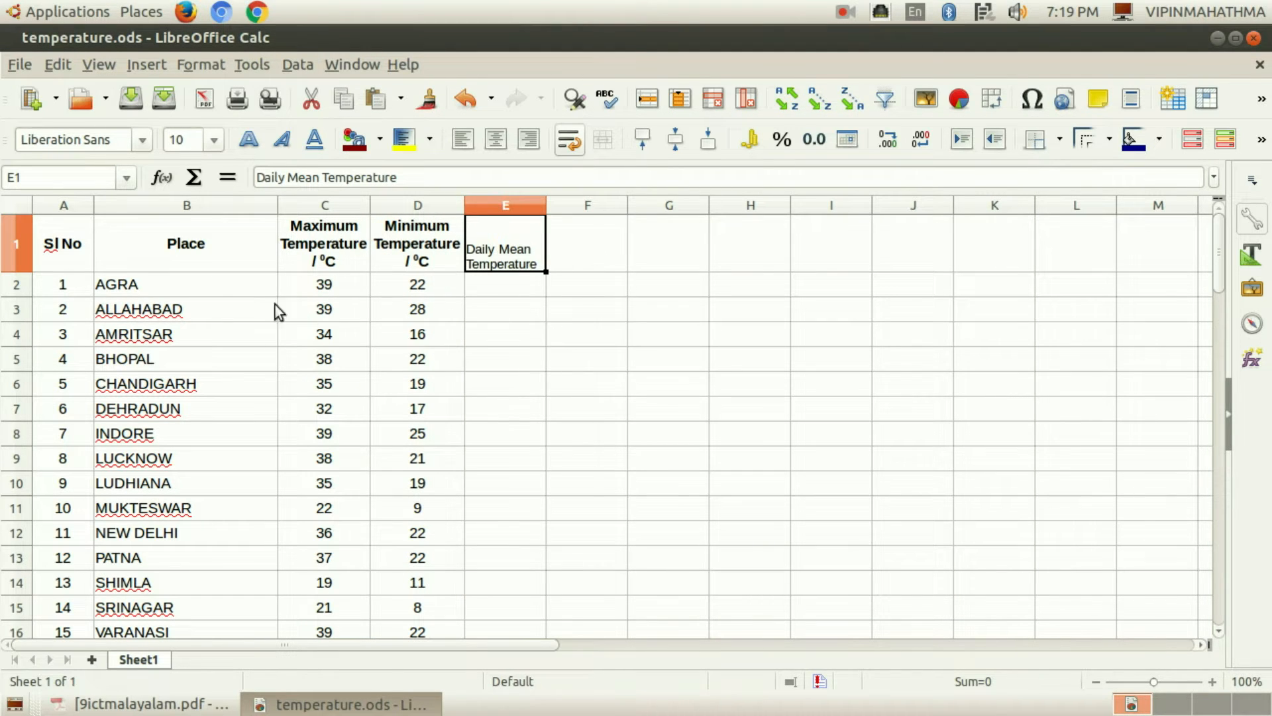
Format the heading in E1 as bold, centred, 11 pt text and widen column E slightly to fit the word Temperature.
{"action": "left_click", "coordinate": [211, 140]}
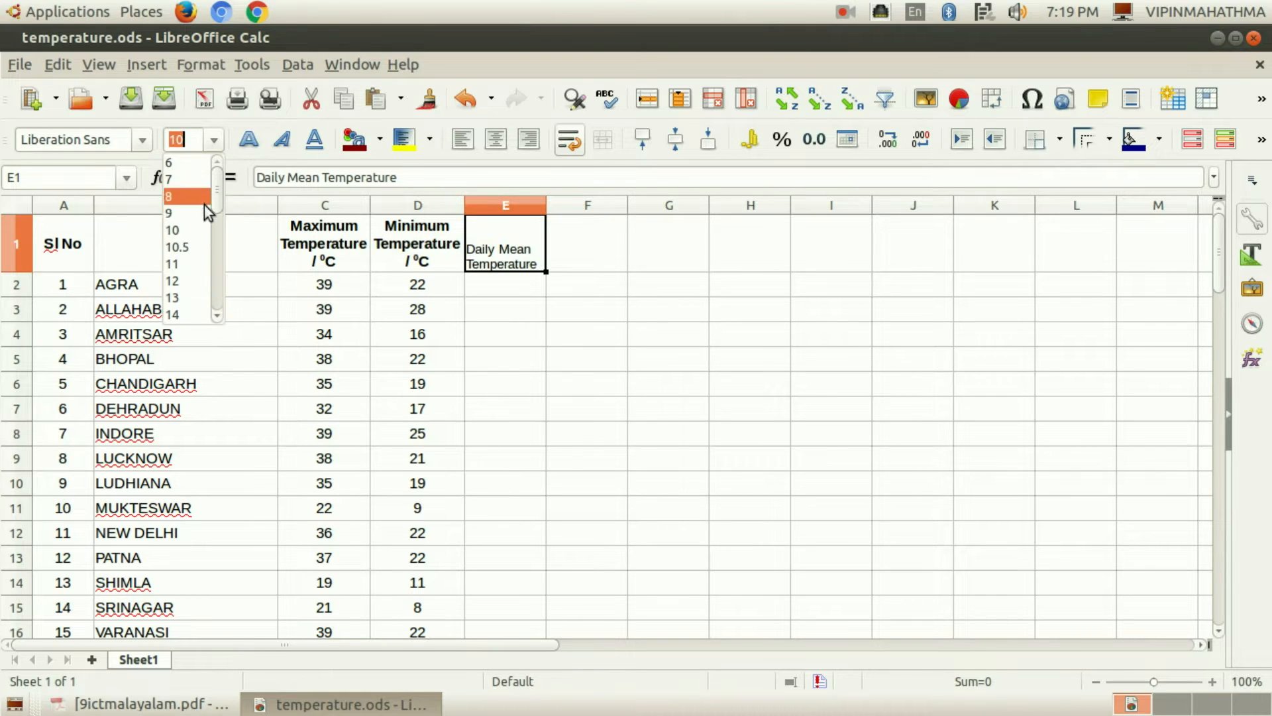
{"action": "left_click", "coordinate": [204, 263]}
{"action": "left_click", "coordinate": [252, 139]}
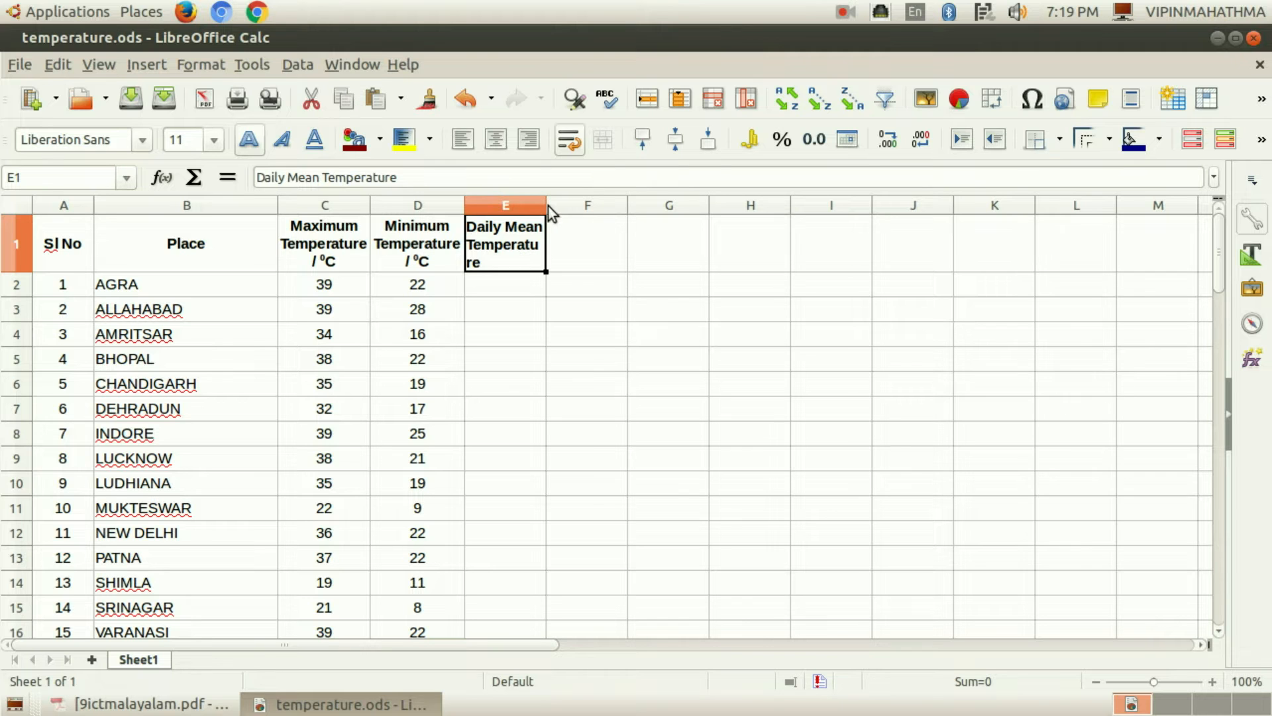
{"action": "left_click_drag", "start_coordinate": [545, 207], "coordinate": [558, 204]}
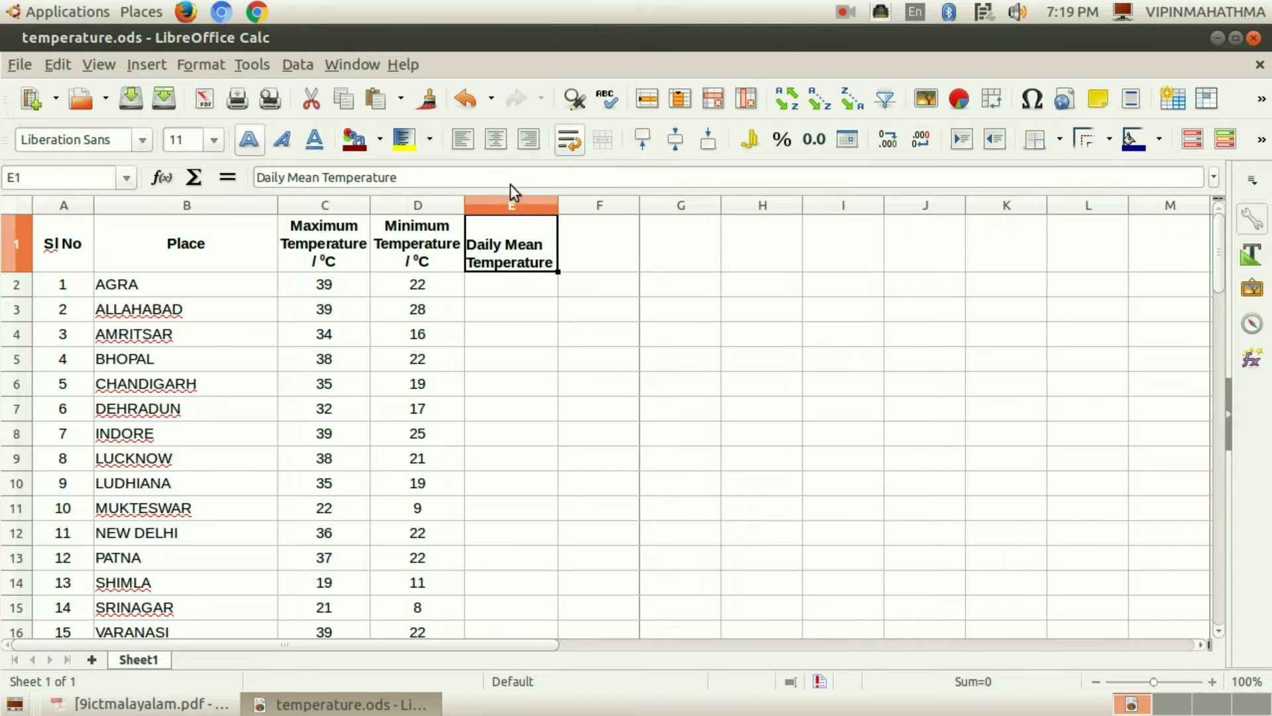
{"action": "left_click", "coordinate": [495, 139]}
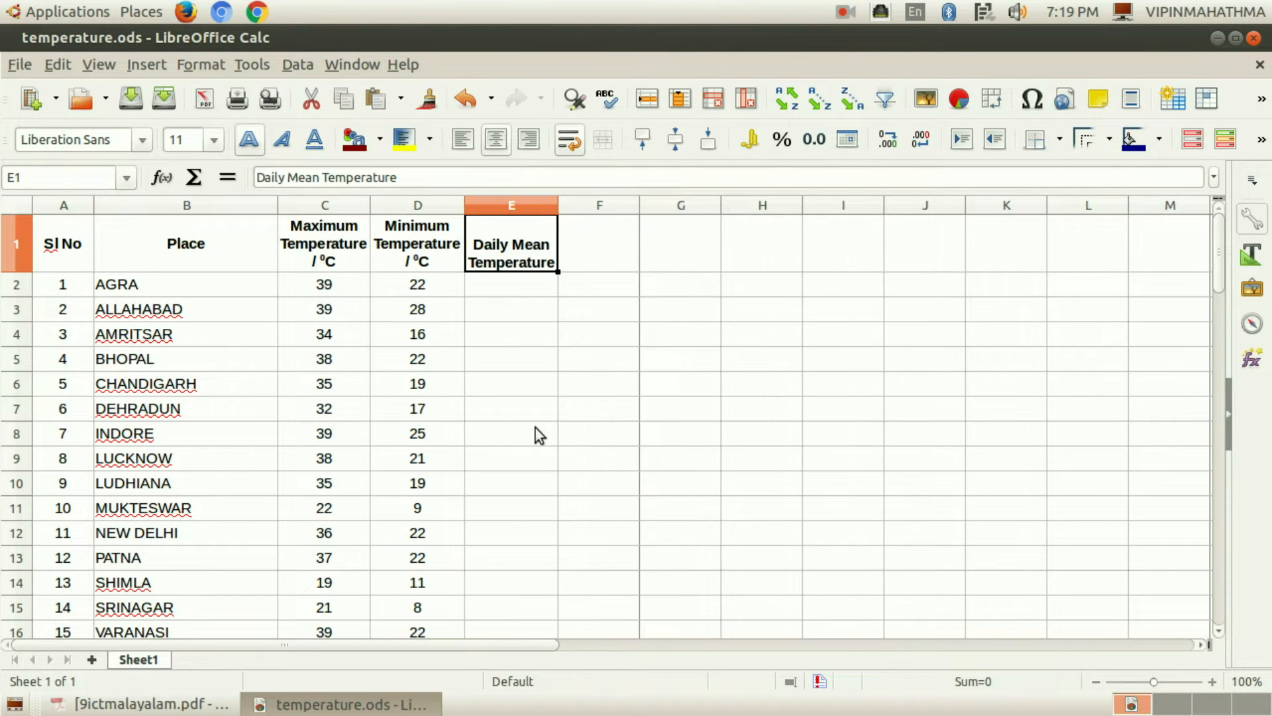
Enter the formula =SUM(C2:D2)/2 in cell E2 to calculate the daily mean temperature for AGRA.
{"action": "left_click", "coordinate": [530, 288]}
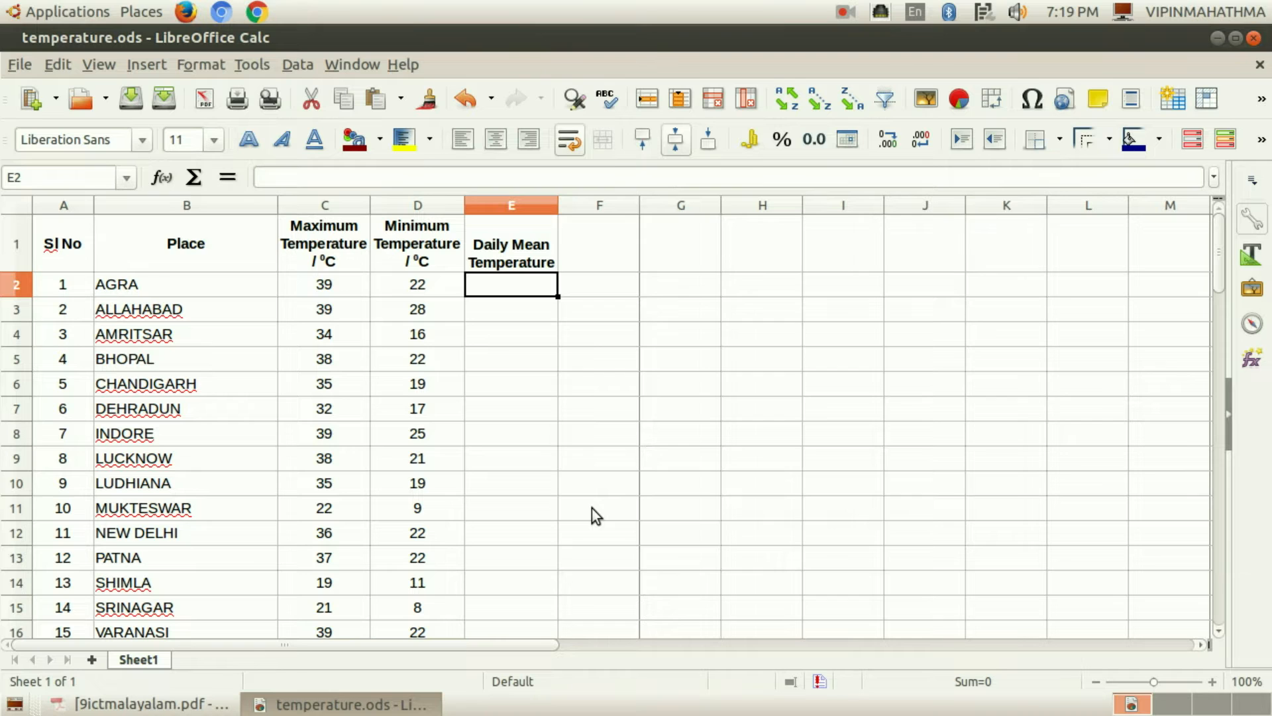
{"action": "type", "text": "="}
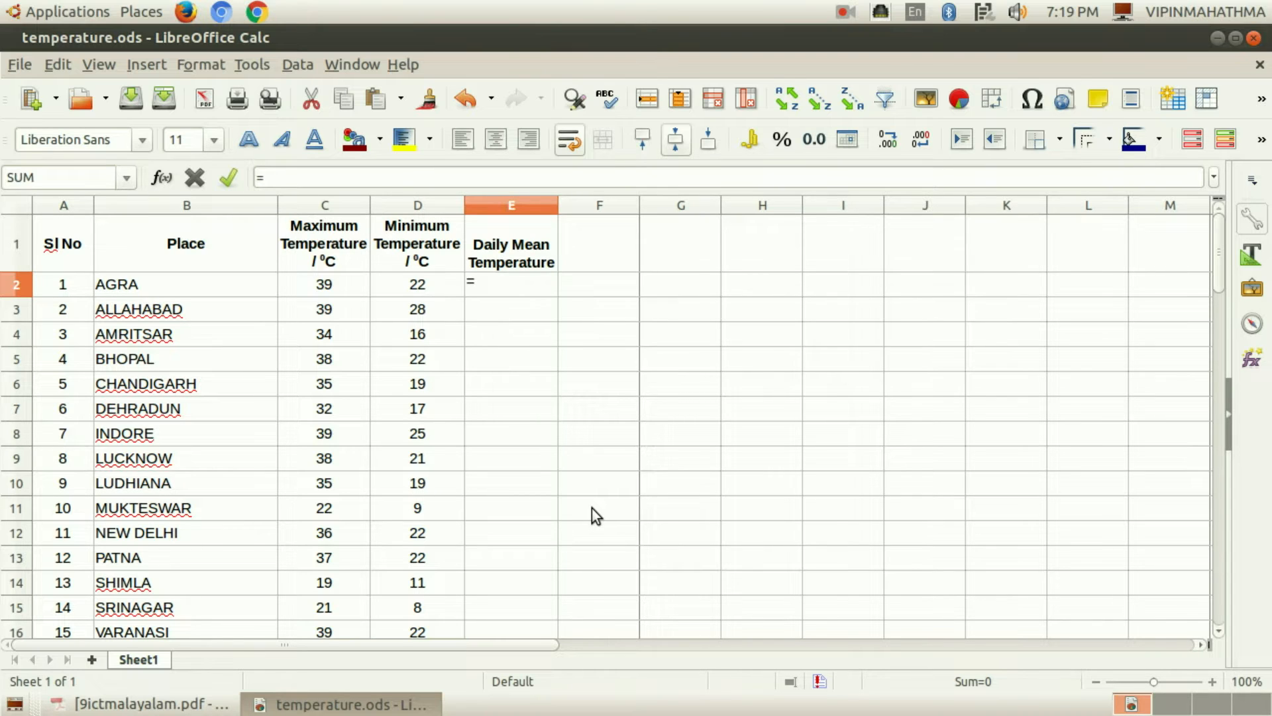
{"action": "type", "text": "SUM"}
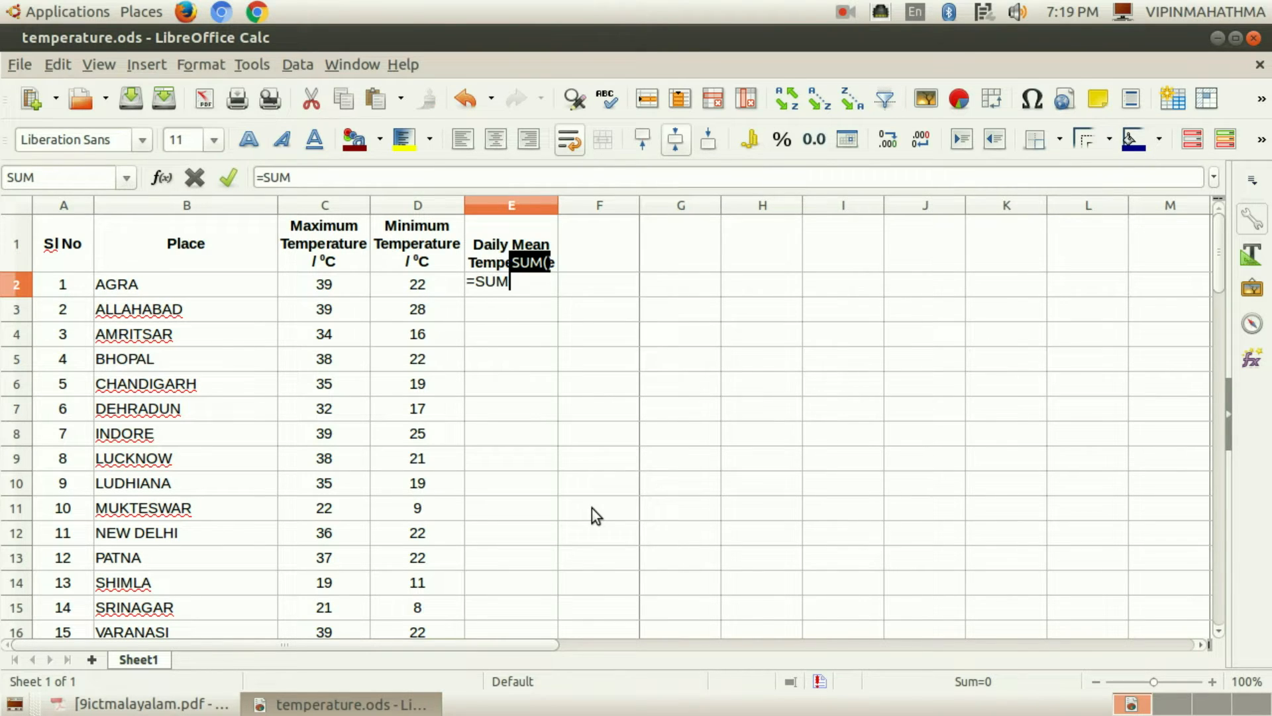
{"action": "type", "text": "("}
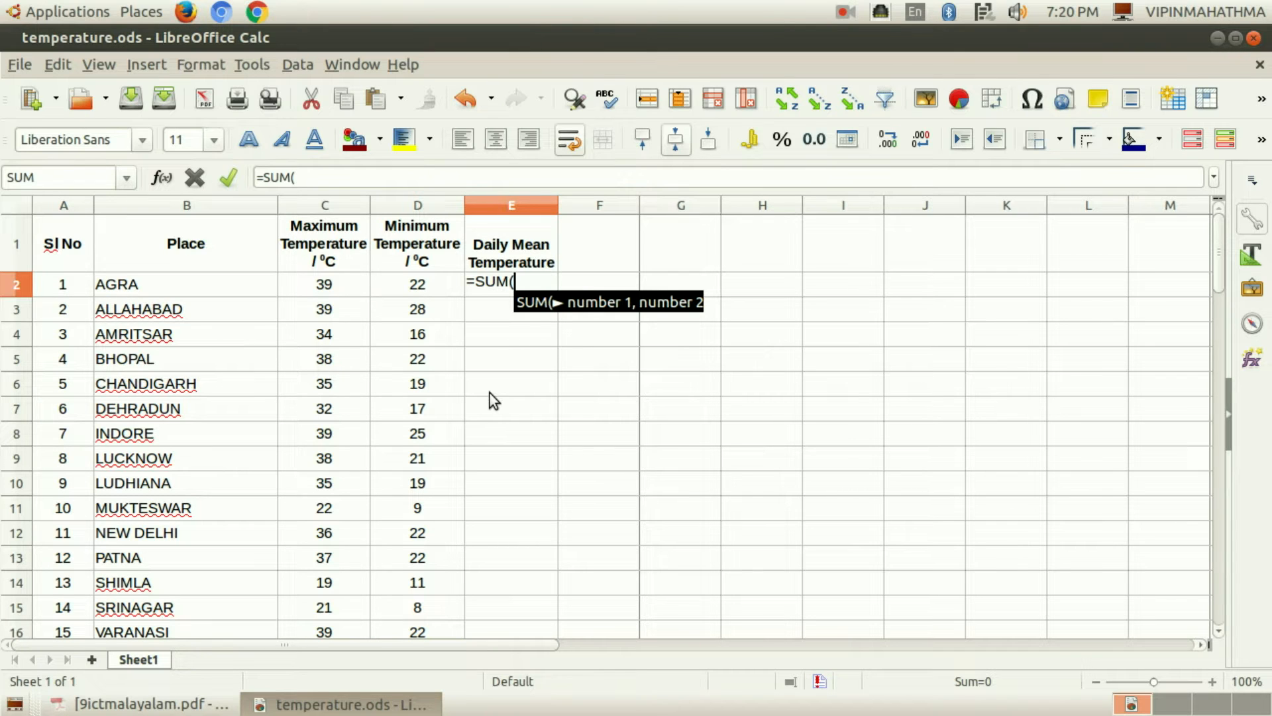
{"action": "type", "text": "C2"}
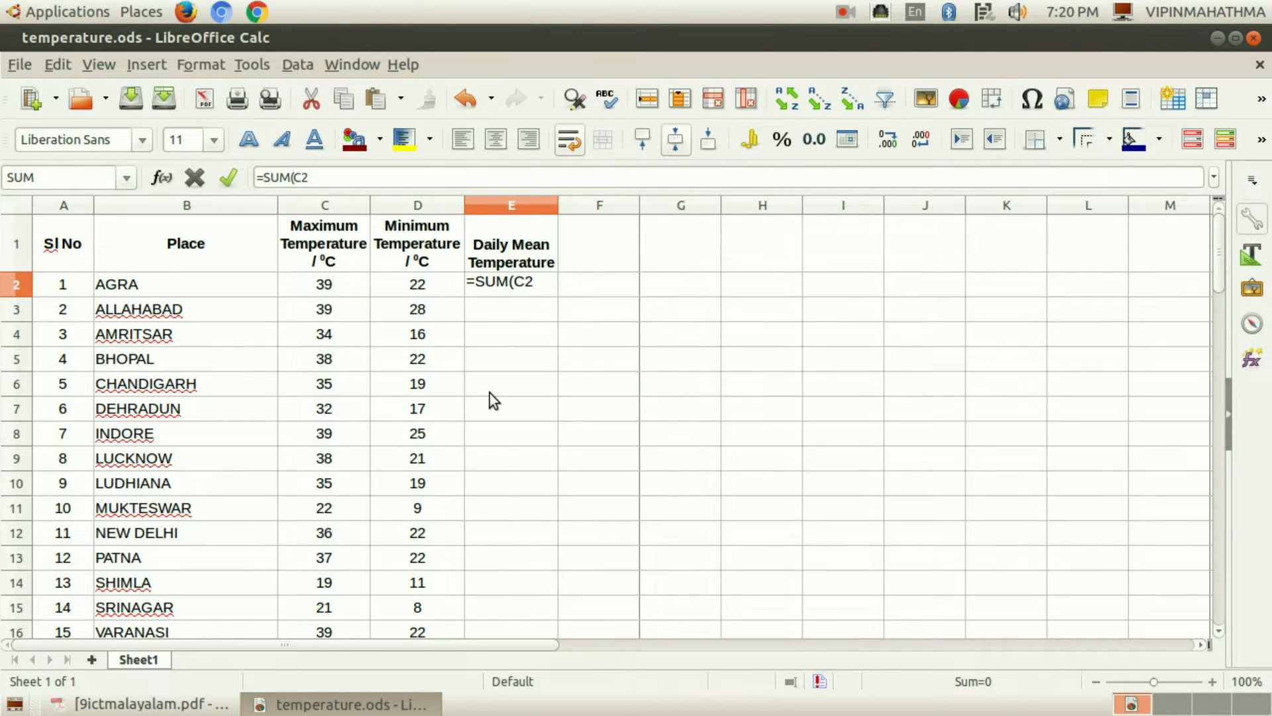
{"action": "type", "text": ":"}
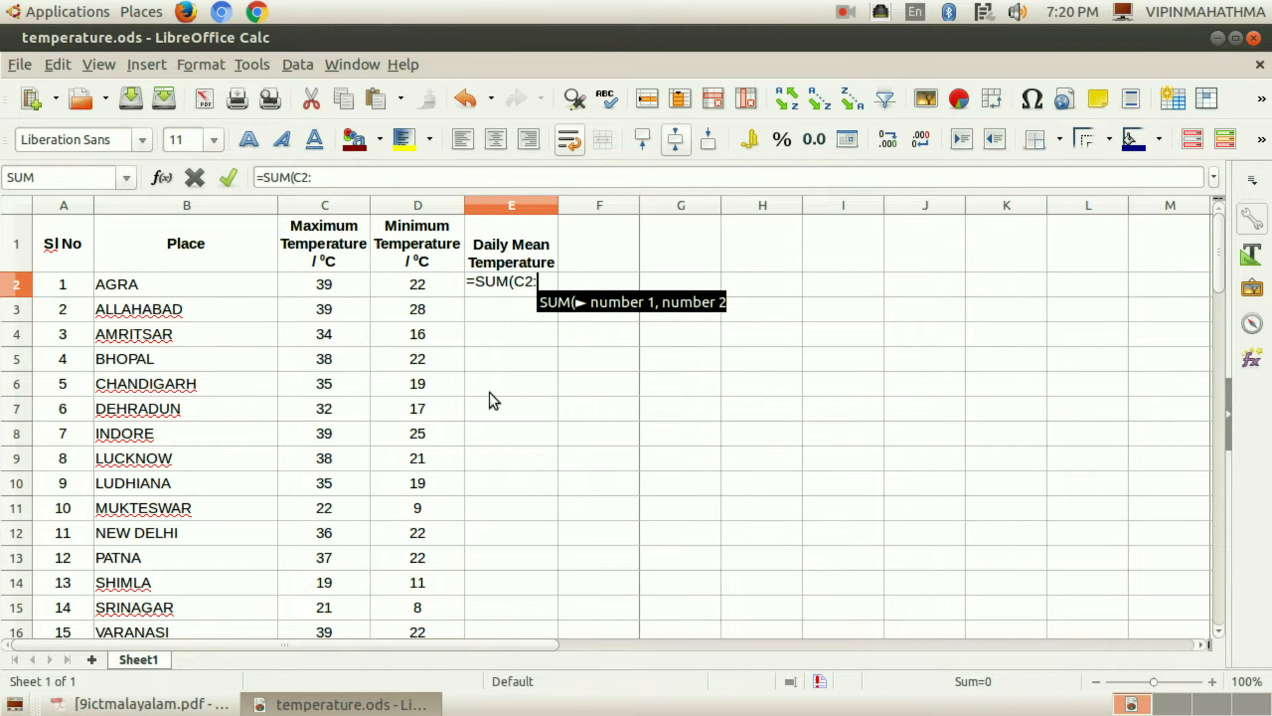
{"action": "type", "text": "D"}
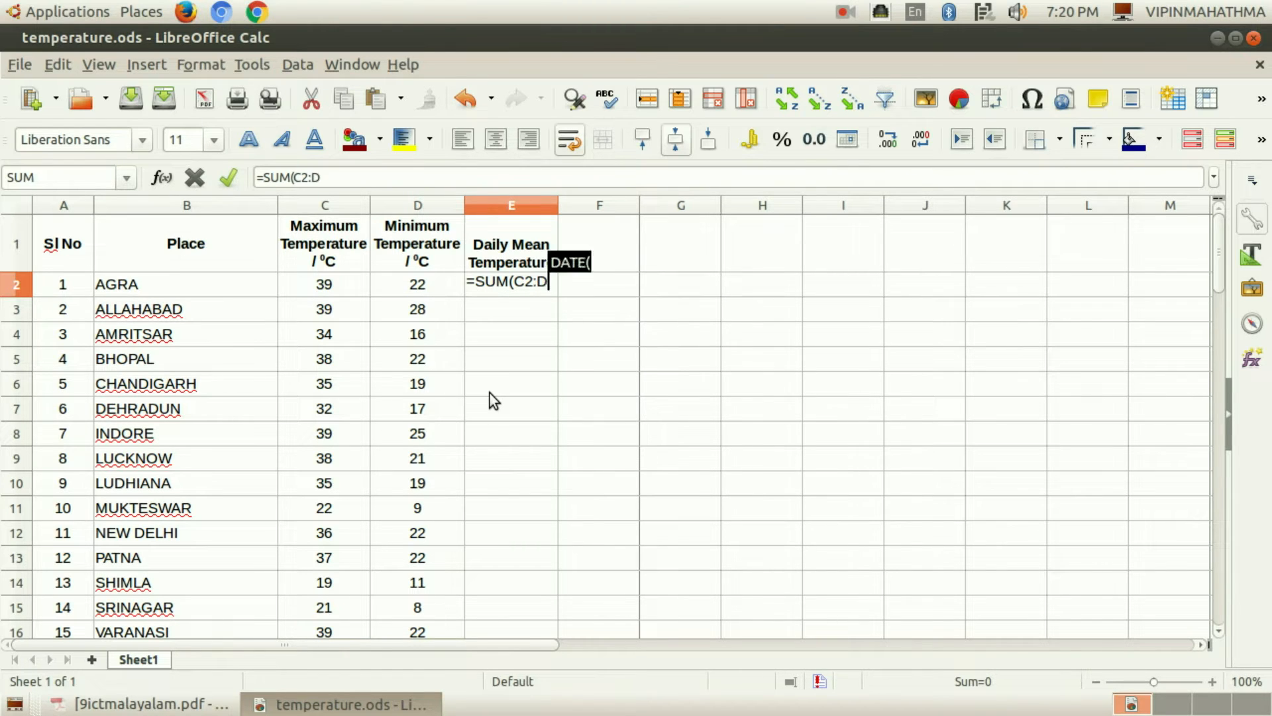
{"action": "type", "text": "2)"}
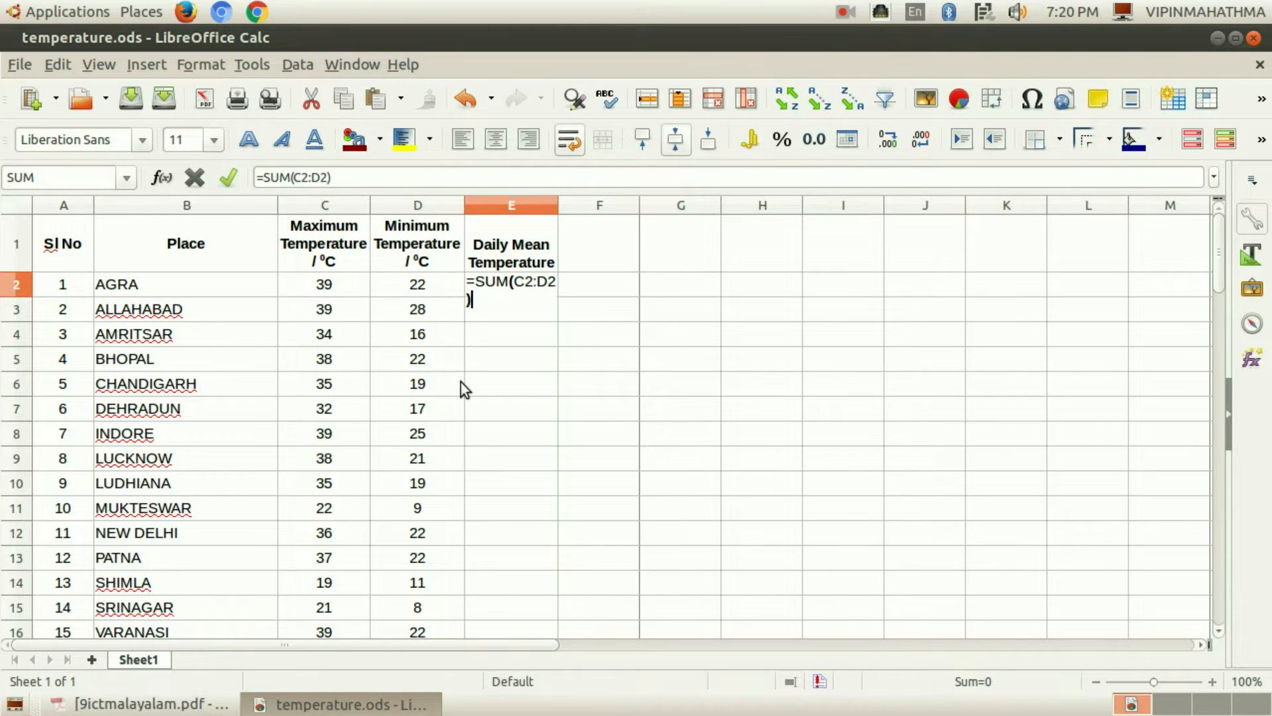
{"action": "type", "text": "/2"}
{"action": "key", "text": "Return"}
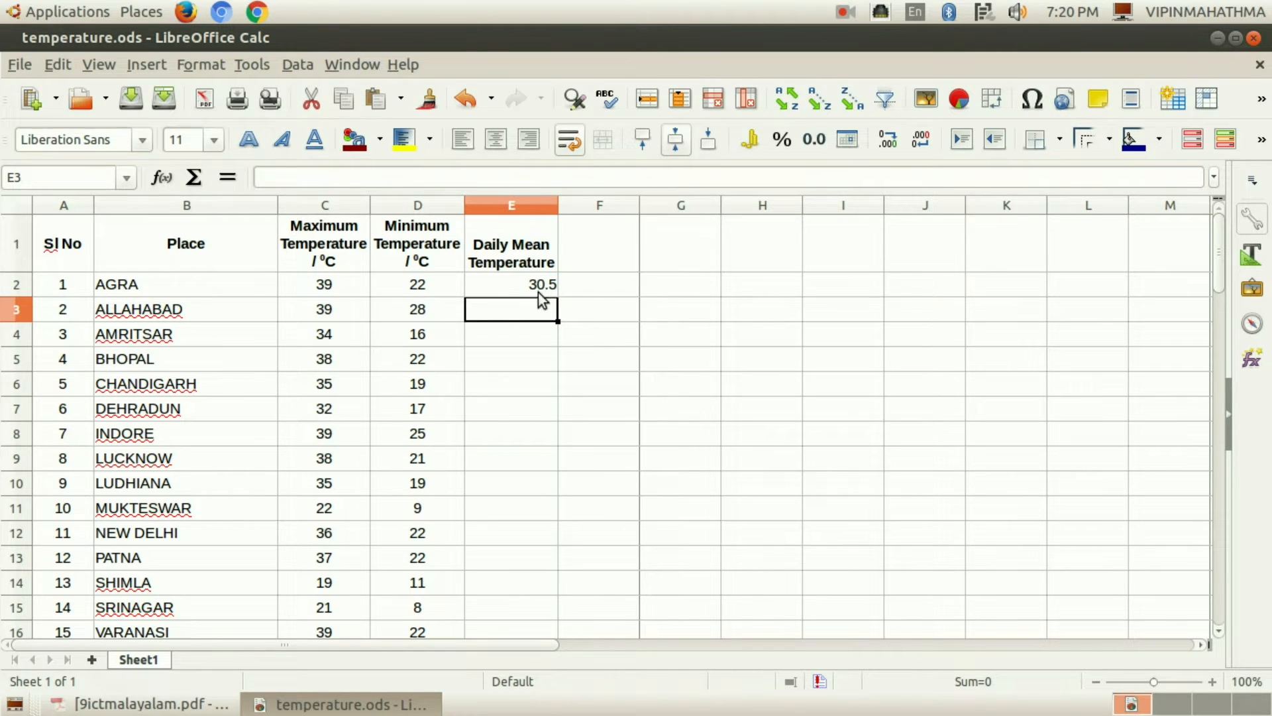
Fill the mean temperature formula from E2 down to E61 for all the listed places.
{"action": "left_click", "coordinate": [500, 284]}
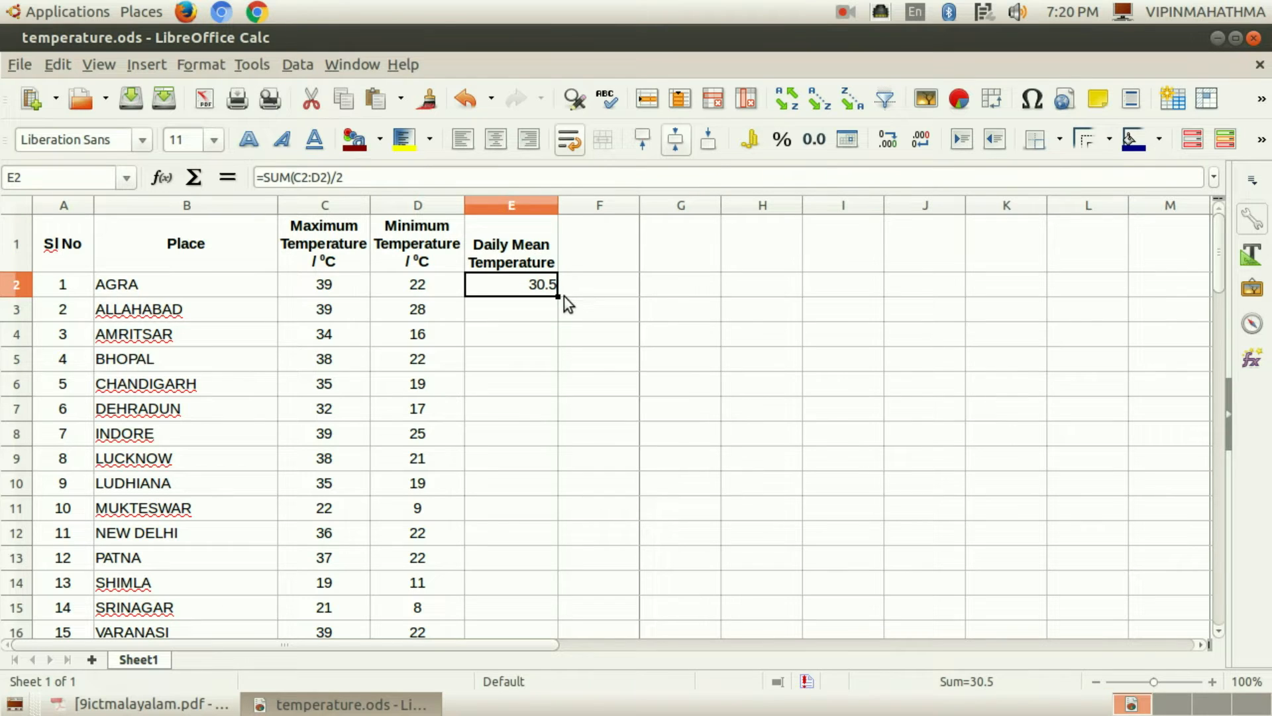
{"action": "left_click_drag", "start_coordinate": [557, 296], "coordinate": [538, 381]}
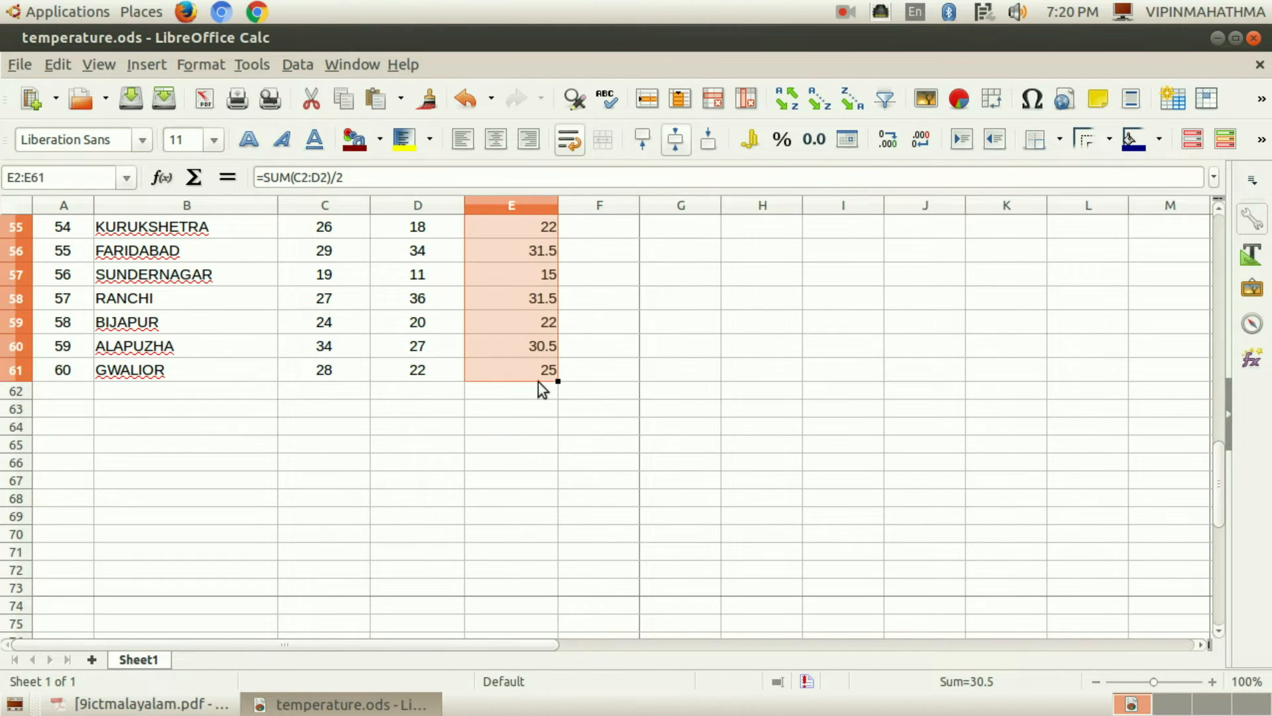
{"action": "scroll", "coordinate": [627, 397], "scroll_direction": "up", "scroll_amount": 16}
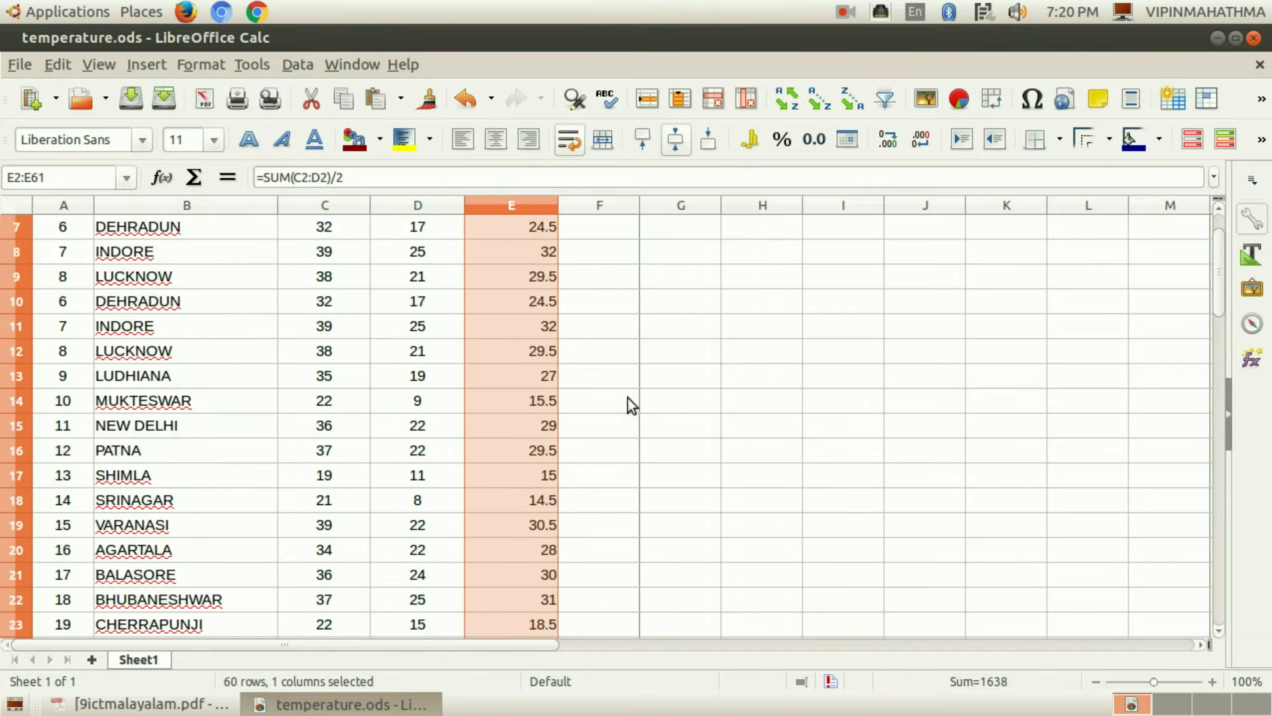
{"action": "scroll", "coordinate": [627, 398], "scroll_direction": "up", "scroll_amount": 2}
Centre all the contents of column E horizontally.
{"action": "left_click", "coordinate": [532, 263]}
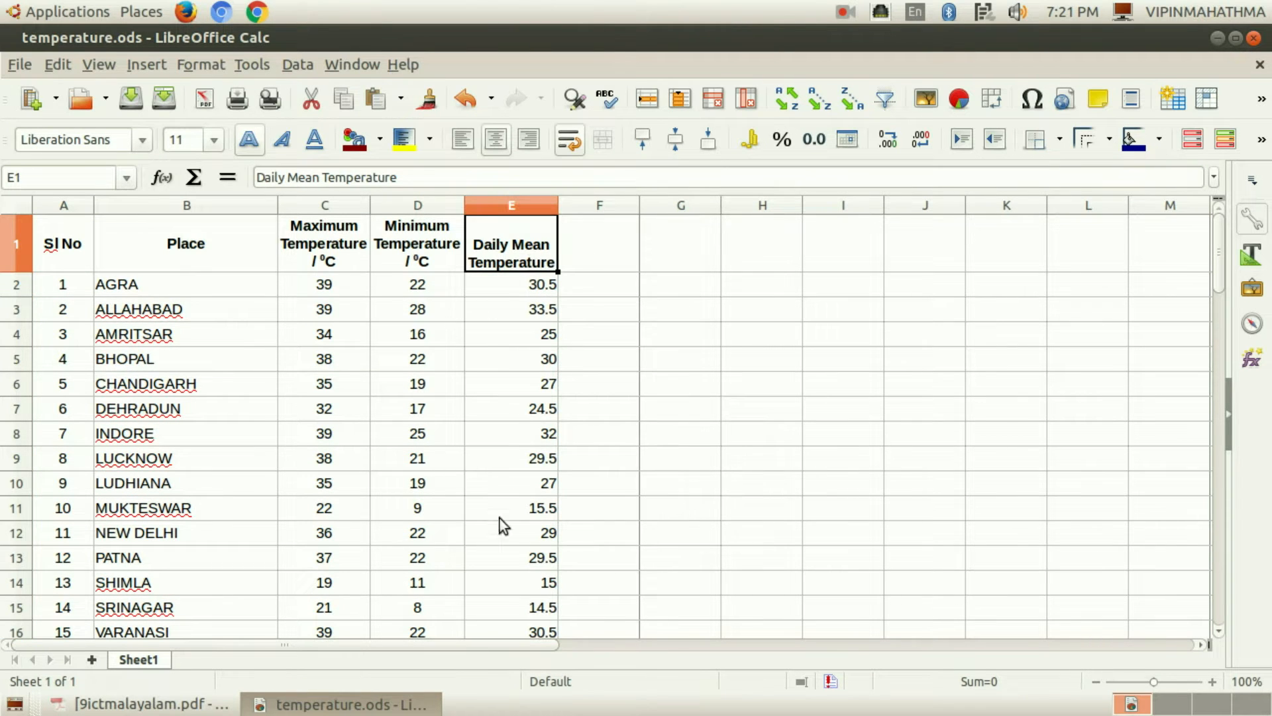
{"action": "left_click", "coordinate": [520, 204]}
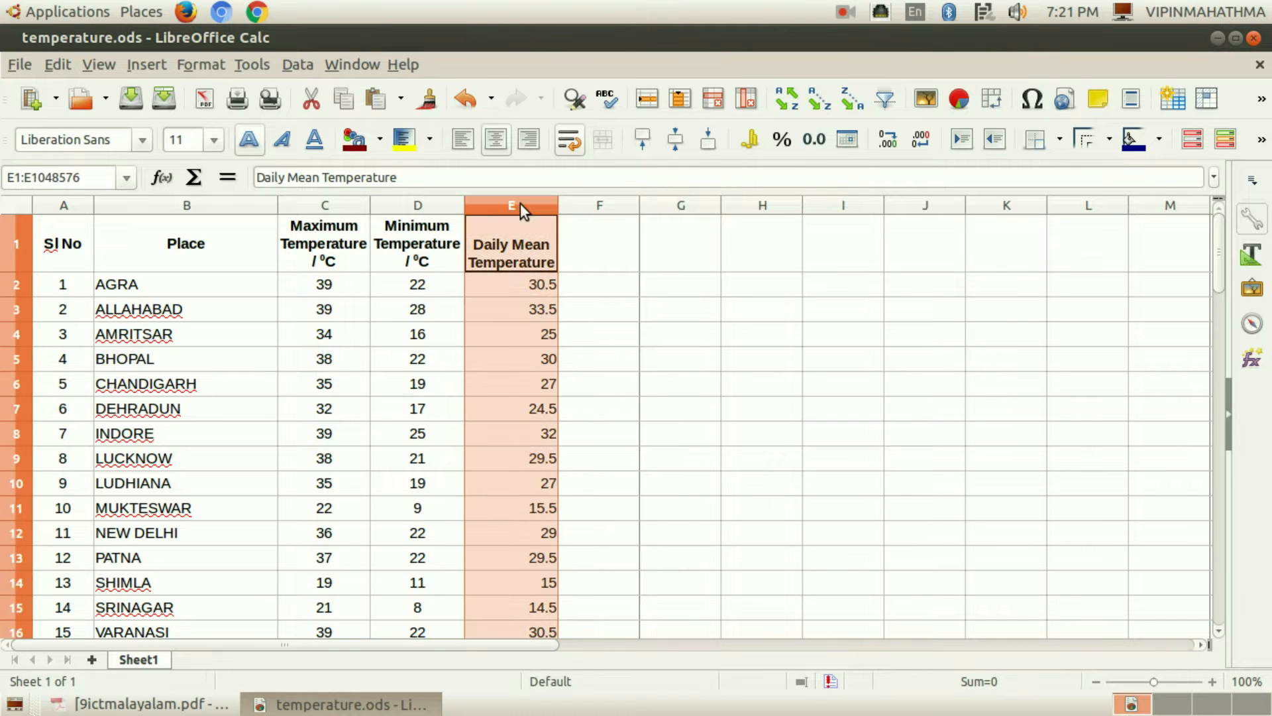
{"action": "left_click", "coordinate": [496, 139]}
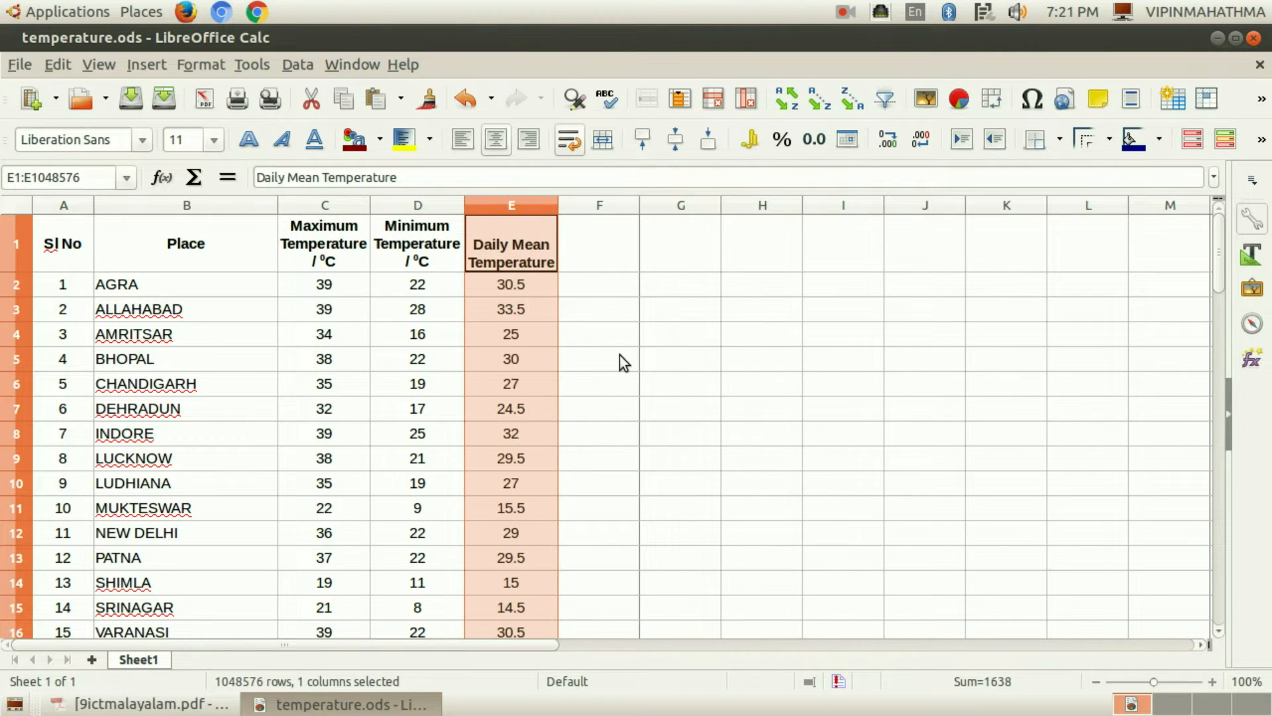
{"action": "left_click", "coordinate": [598, 341]}
{"action": "left_click", "coordinate": [401, 308]}
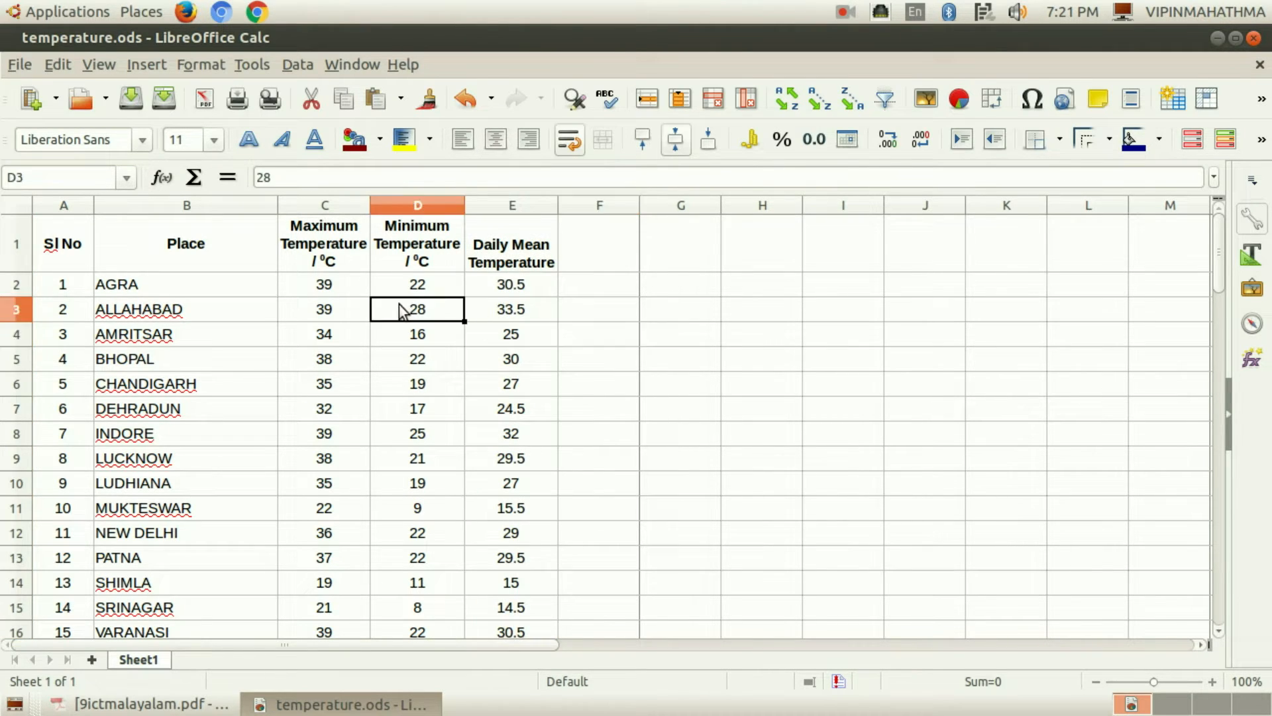
{"action": "left_click", "coordinate": [520, 308]}
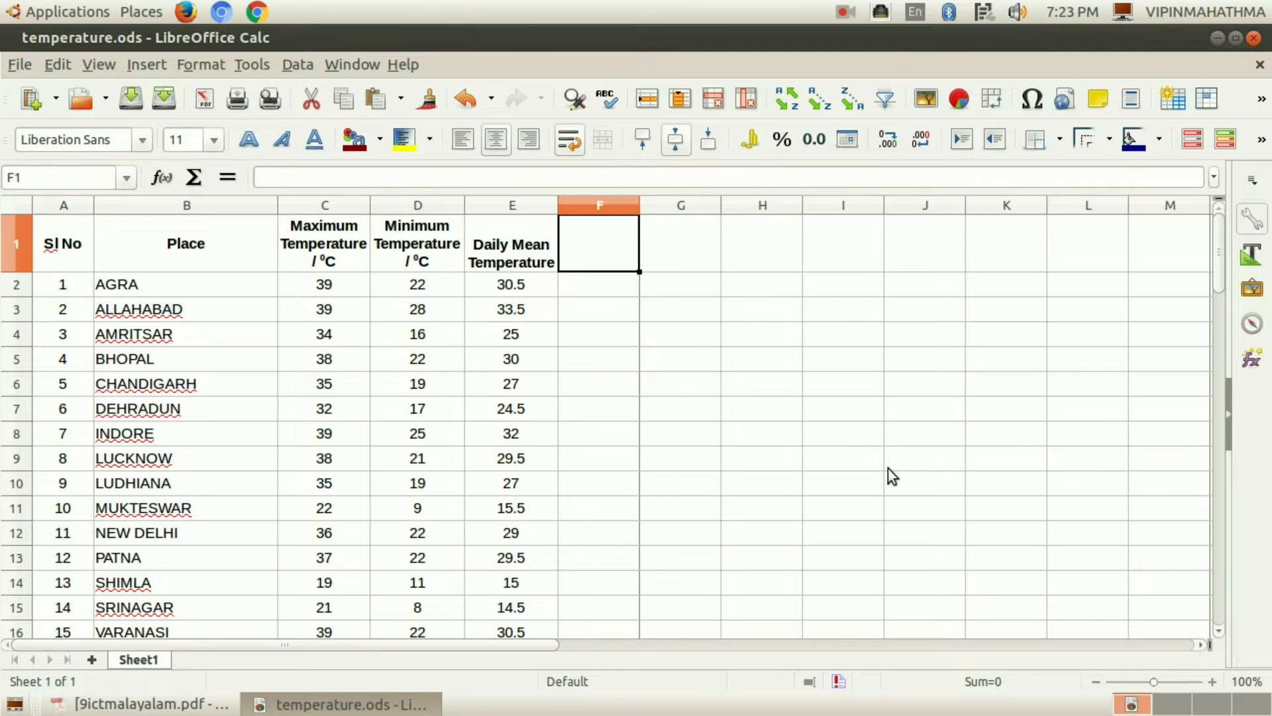
Enter the column heading "Daily Mean Temperature Rounded" in cell F1.
{"action": "type", "text": "Dail"}
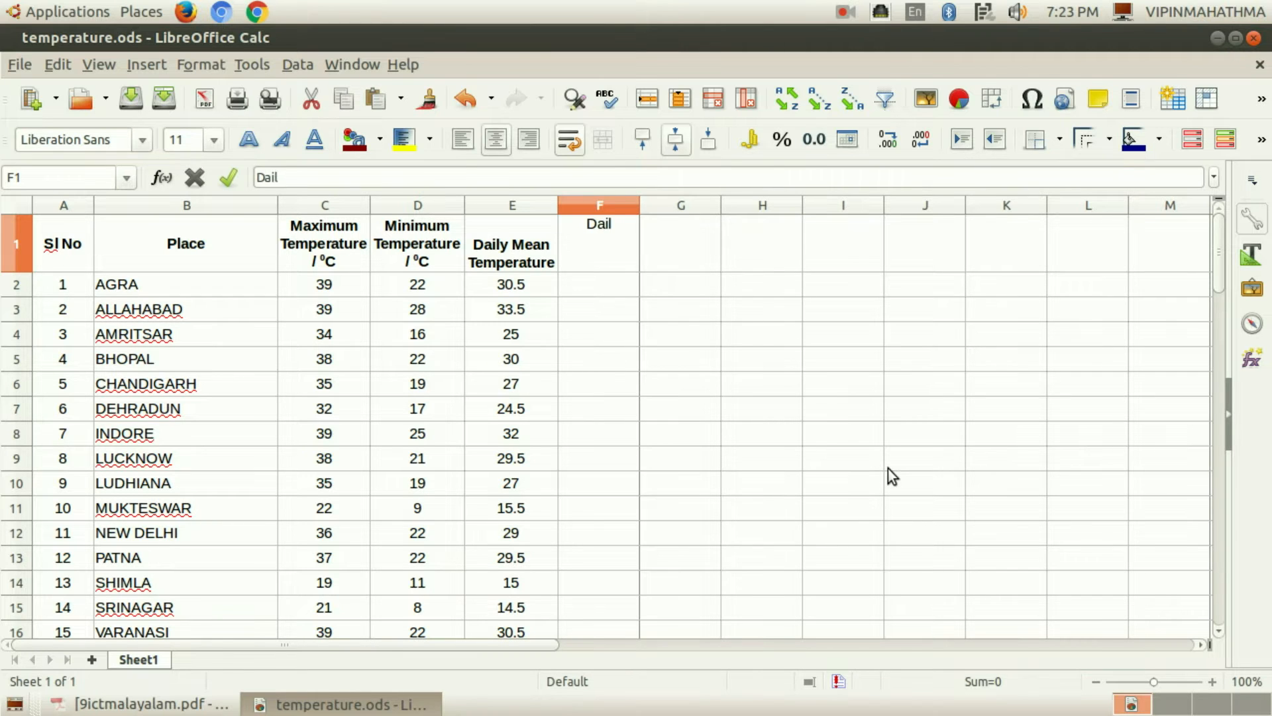
{"action": "type", "text": "y Mean"}
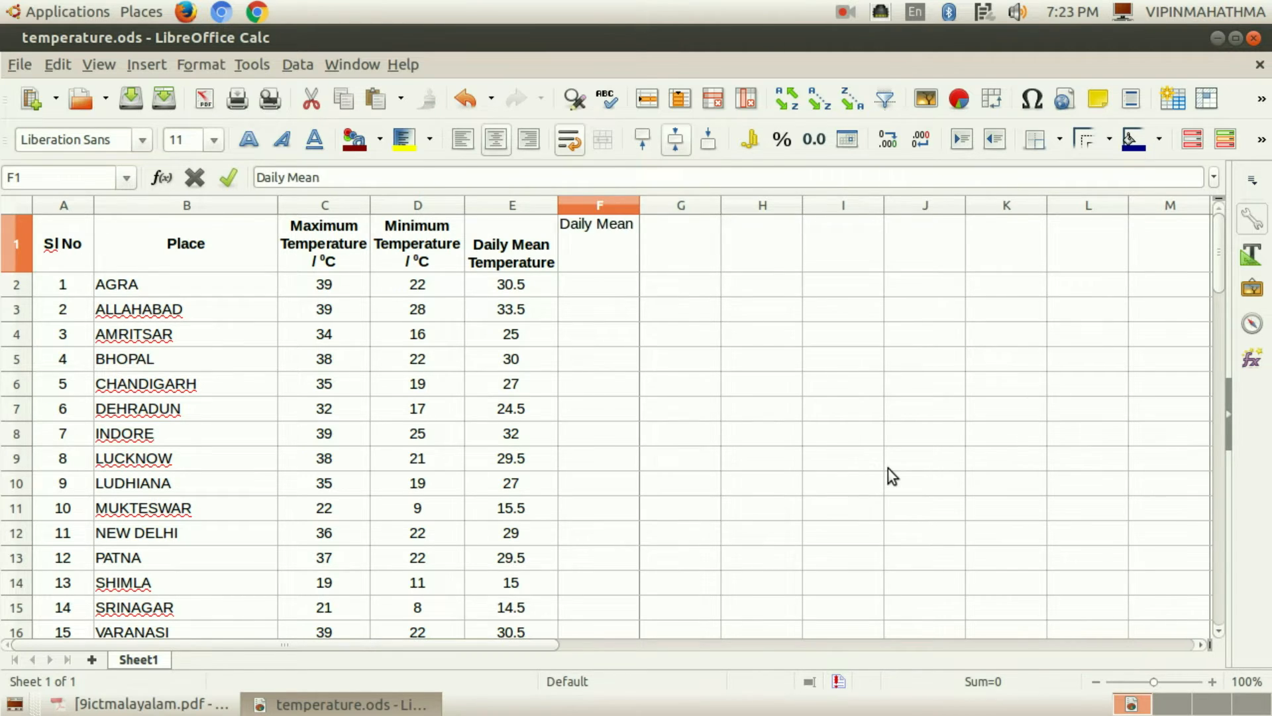
{"action": "type", "text": " Temperature Rounded"}
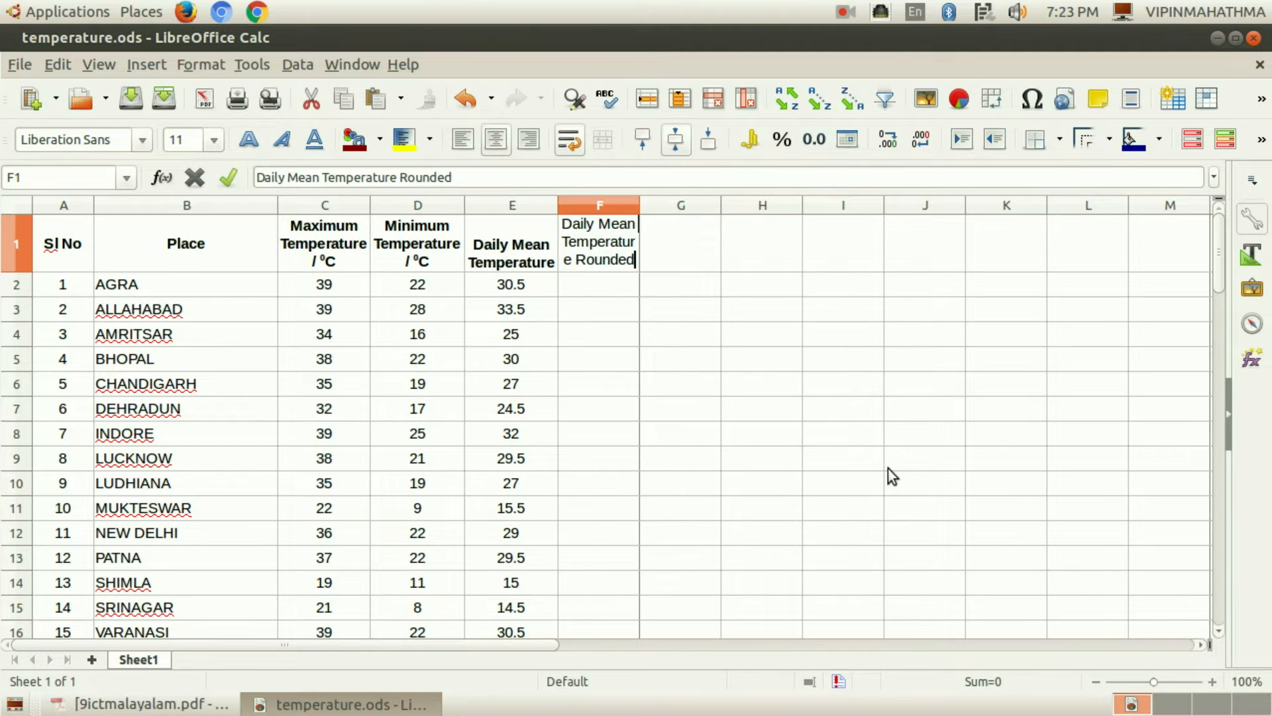
{"action": "left_click", "coordinate": [598, 320]}
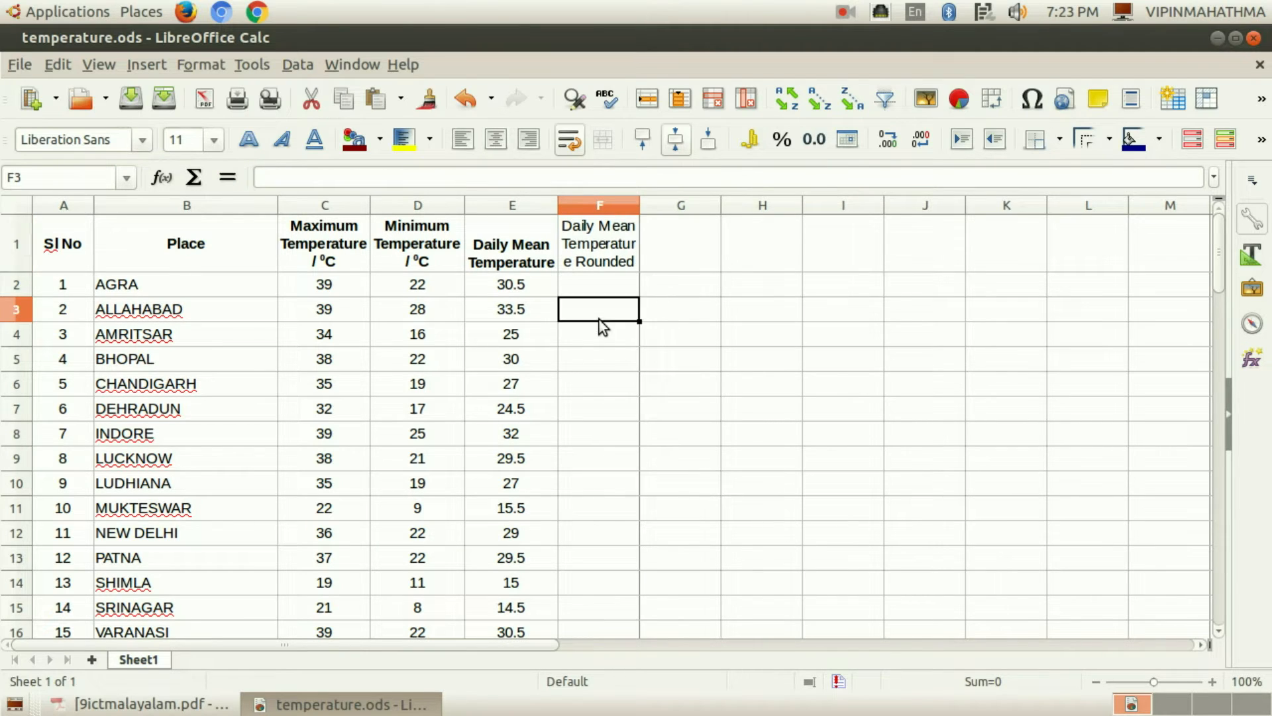
Widen column F slightly so the word Temperature fits on one line, and make the heading in F1 bold.
{"action": "left_click_drag", "start_coordinate": [640, 207], "coordinate": [662, 207]}
{"action": "left_click", "coordinate": [610, 247]}
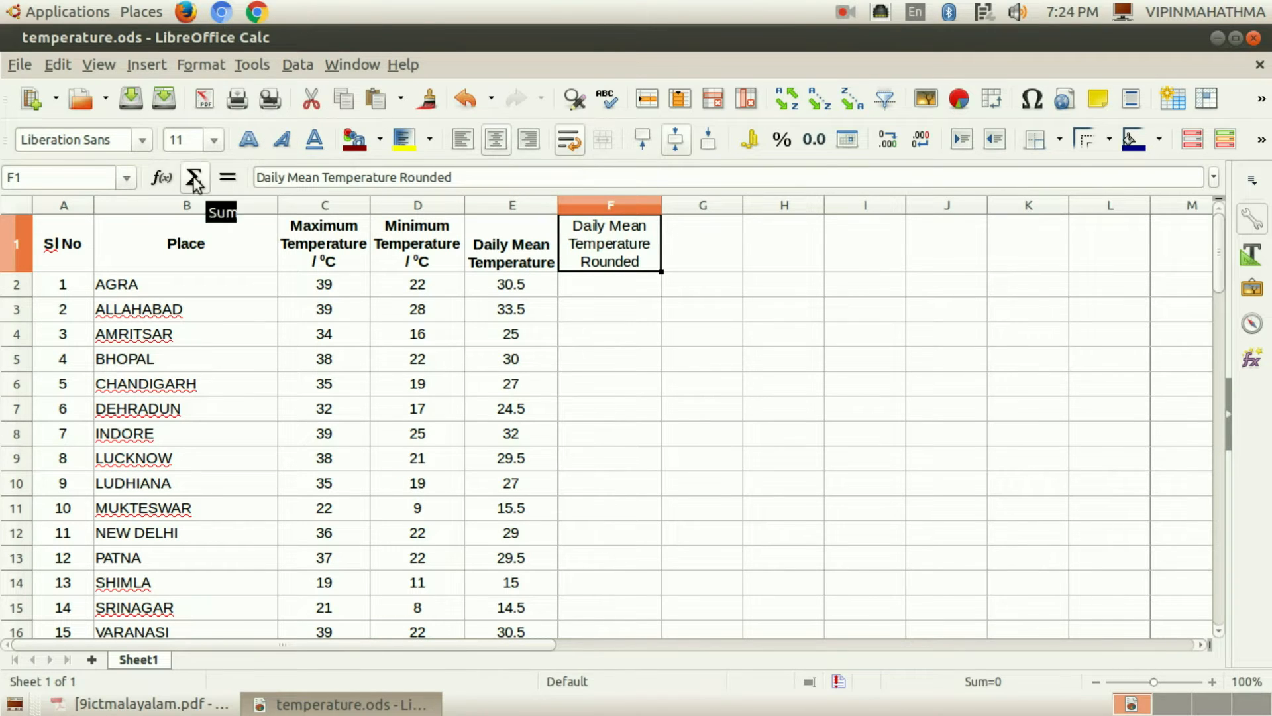
{"action": "left_click", "coordinate": [248, 140]}
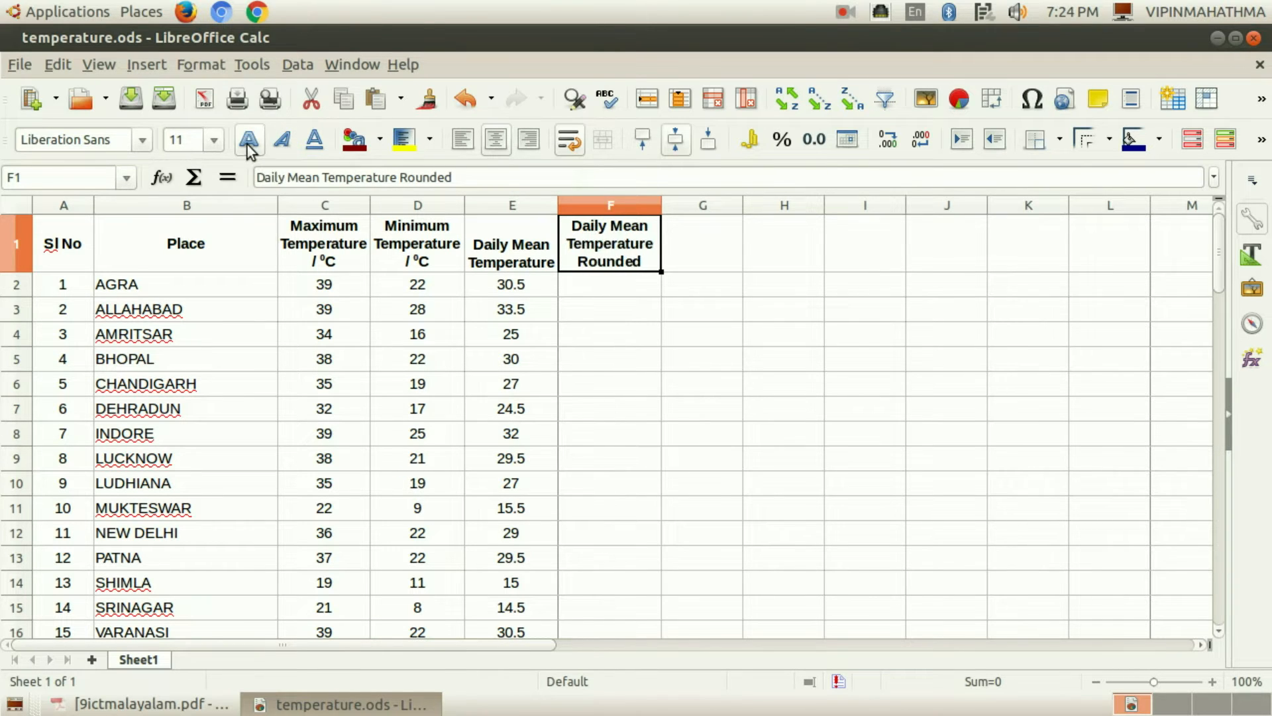
Start inserting the ROUND function in cell F2 with the Function Wizard.
{"action": "left_click", "coordinate": [642, 281]}
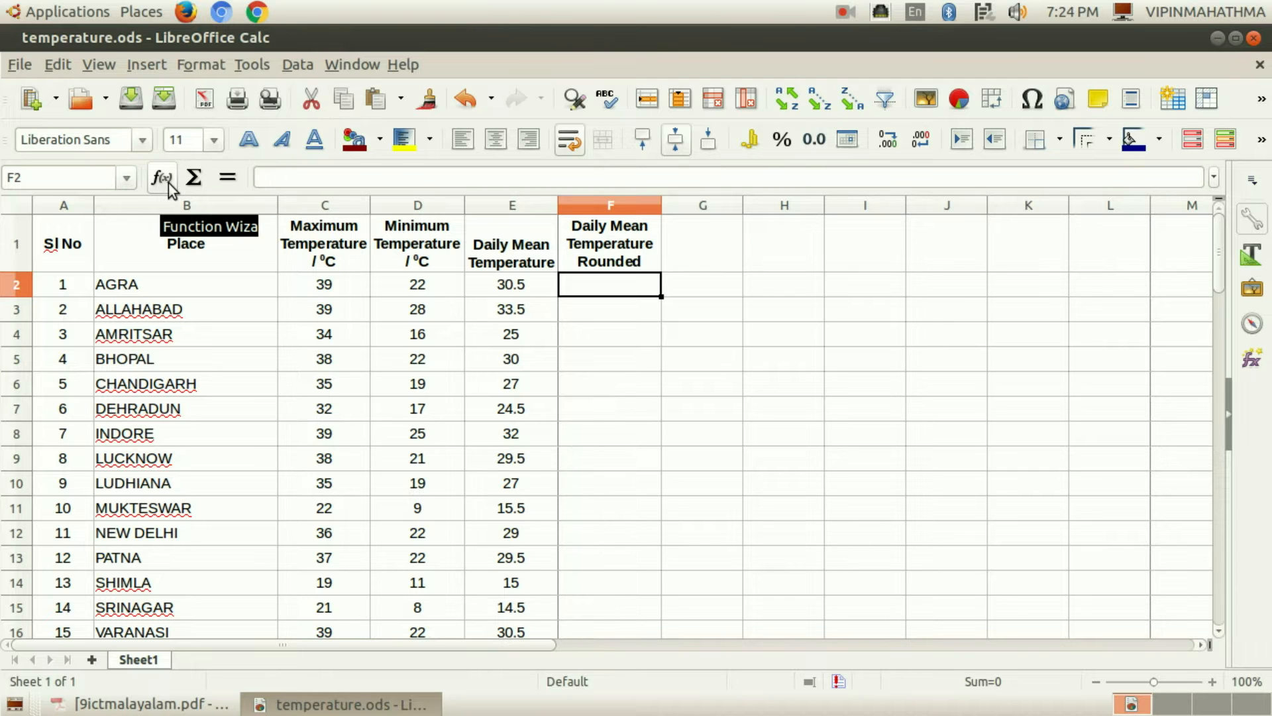
{"action": "left_click", "coordinate": [137, 71]}
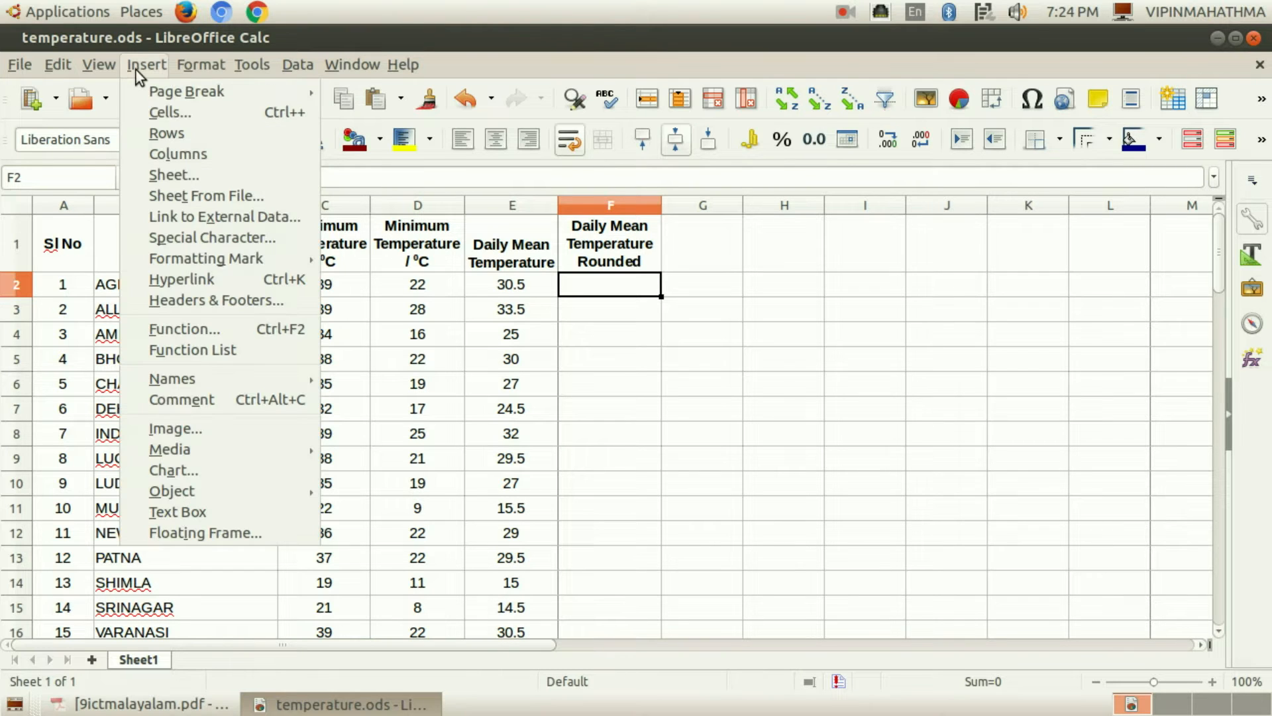
{"action": "left_click", "coordinate": [234, 329]}
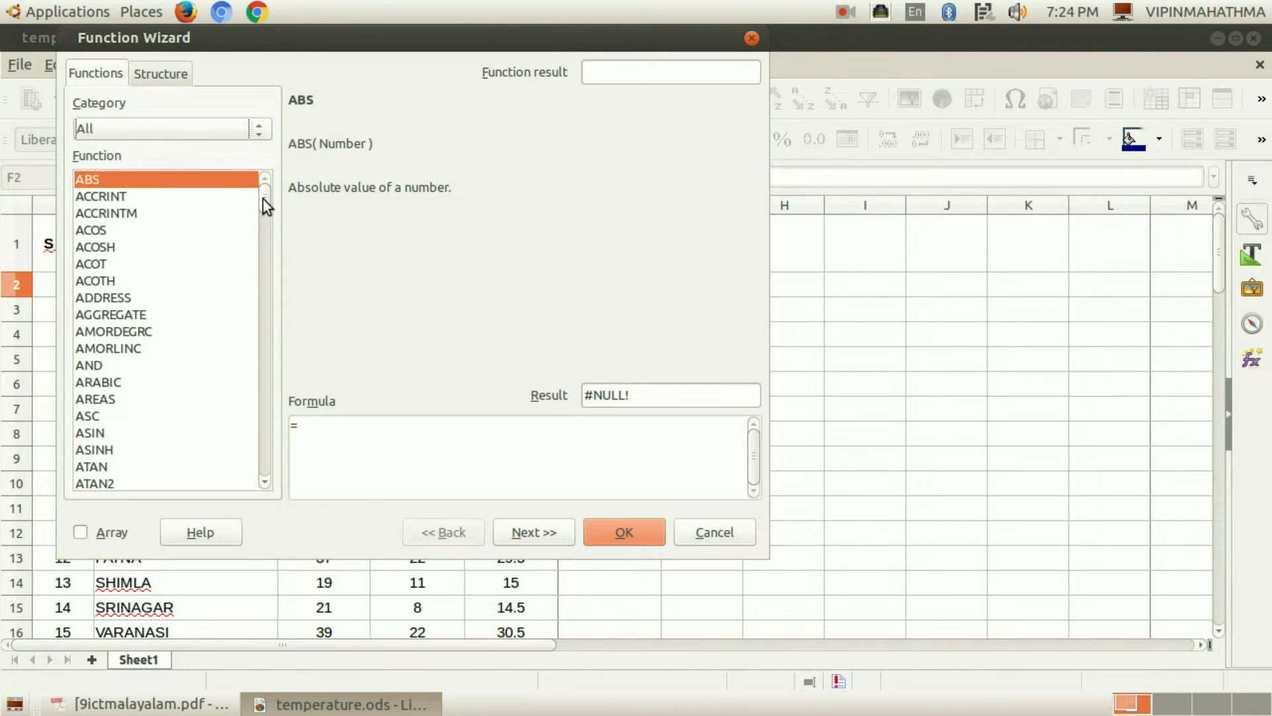
{"action": "left_click_drag", "start_coordinate": [265, 200], "coordinate": [257, 320]}
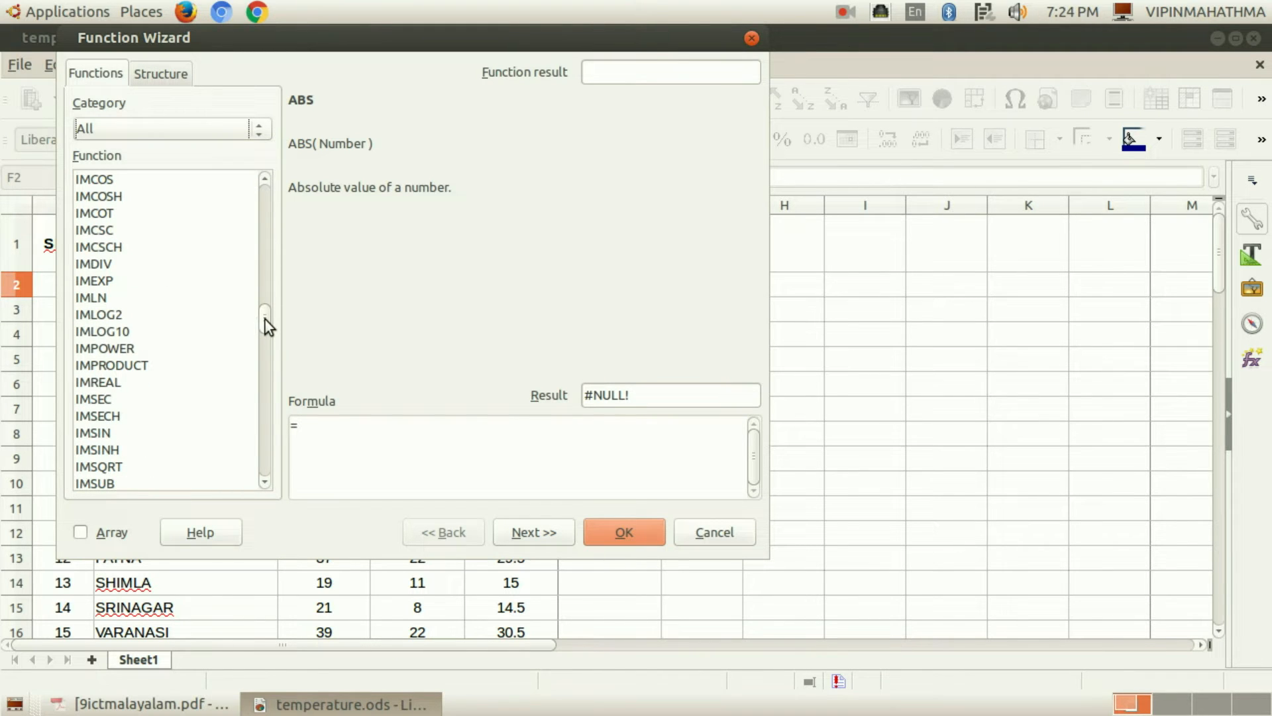
{"action": "left_click_drag", "start_coordinate": [265, 319], "coordinate": [285, 412]}
{"action": "left_click", "coordinate": [114, 213]}
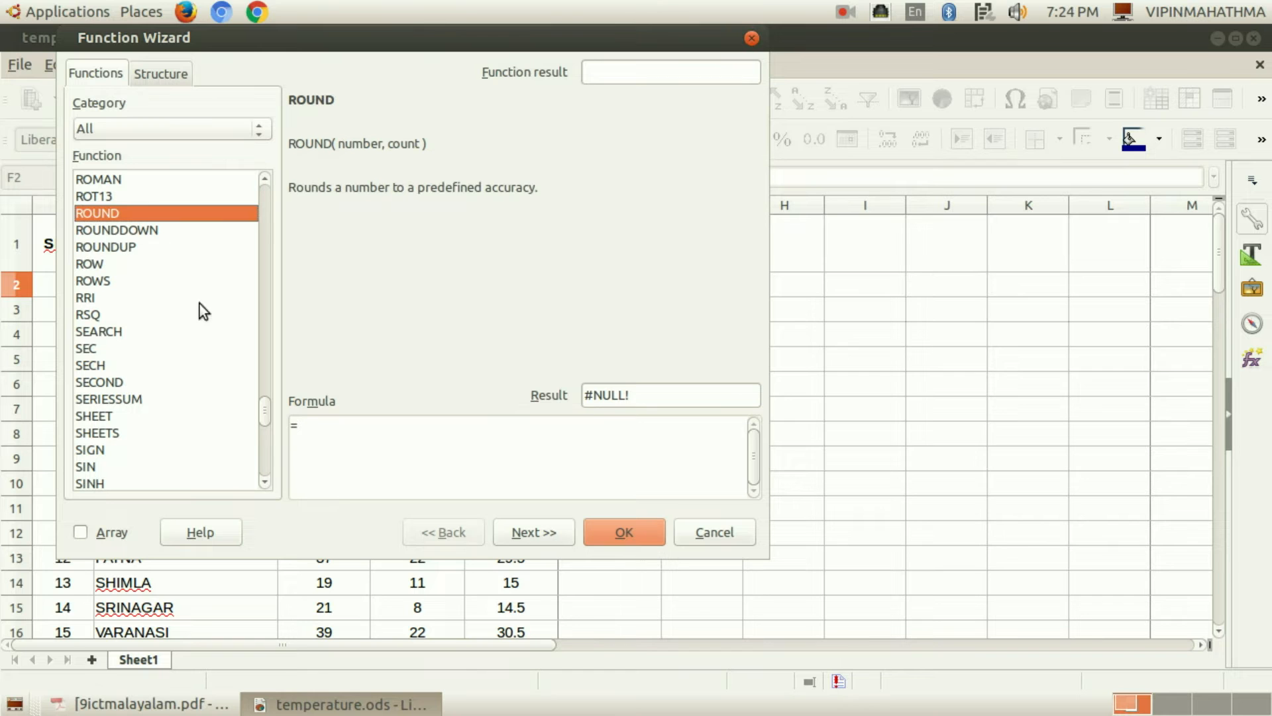
{"action": "left_click", "coordinate": [534, 534]}
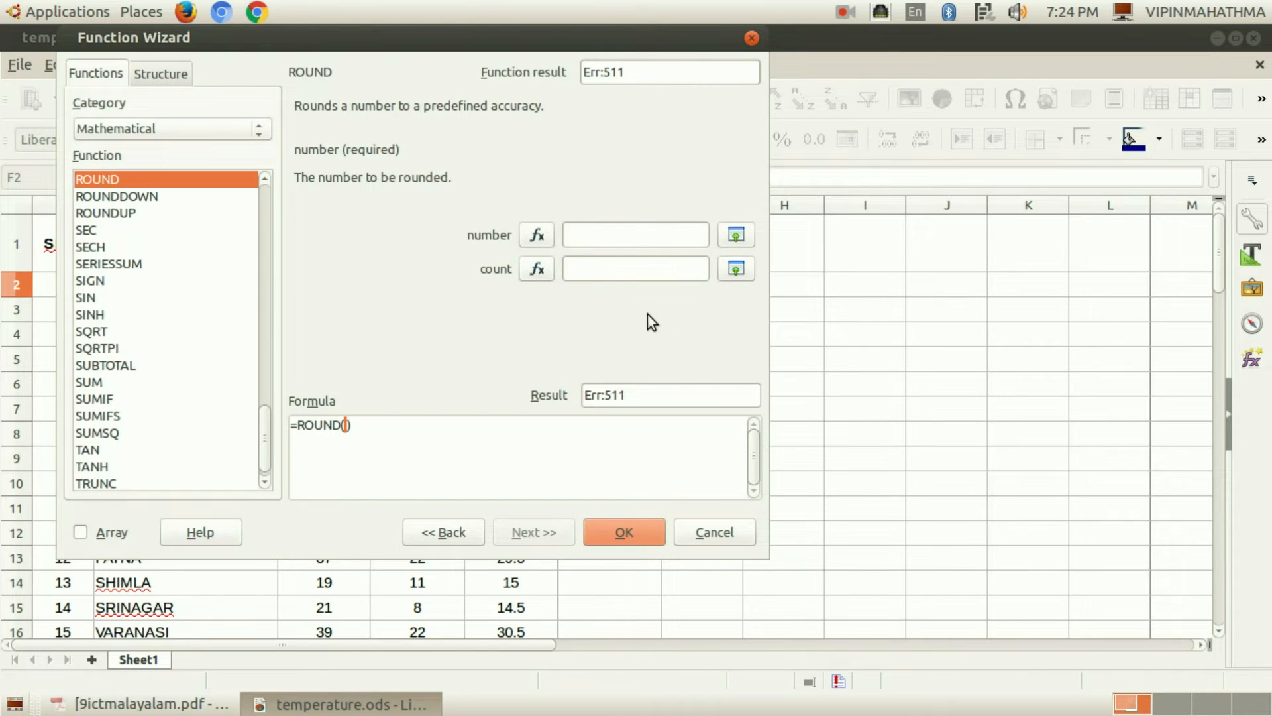
Set the ROUND function's number to E2, leave its count empty, and insert the formula in F2.
{"action": "left_click_drag", "start_coordinate": [473, 35], "coordinate": [531, 336]}
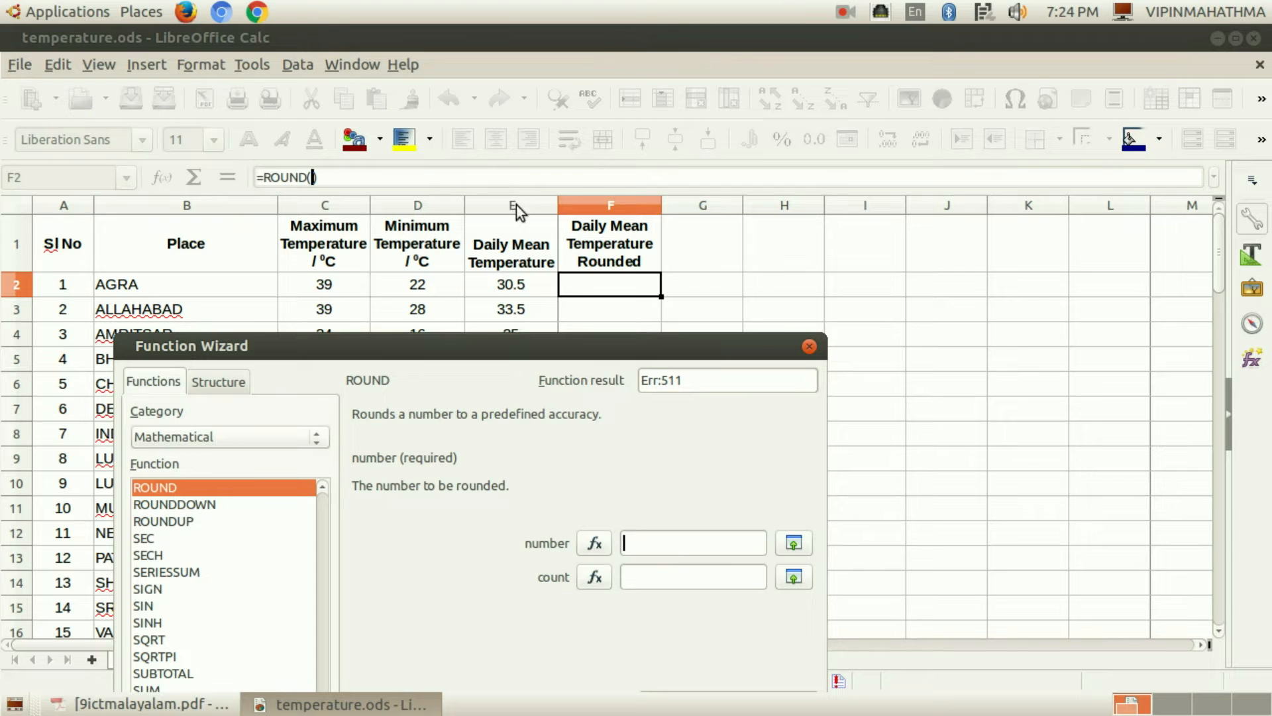
{"action": "left_click_drag", "start_coordinate": [524, 345], "coordinate": [547, 117]}
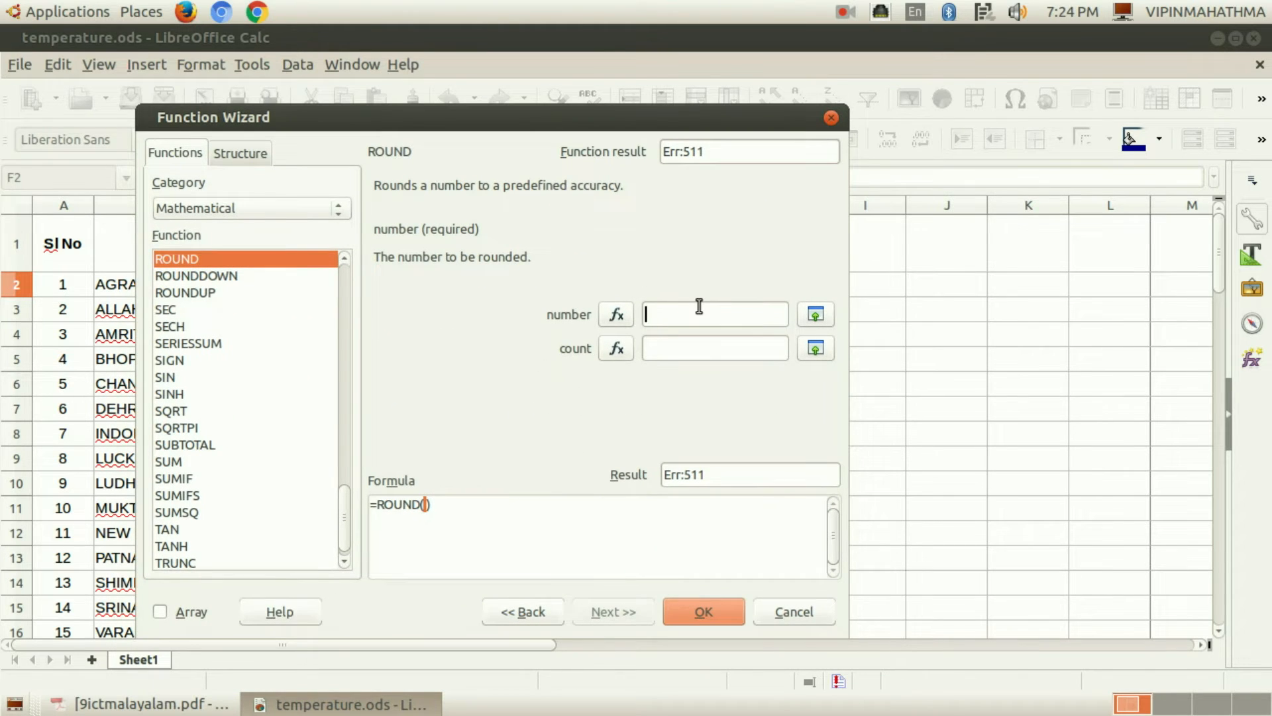
{"action": "type", "text": "E2"}
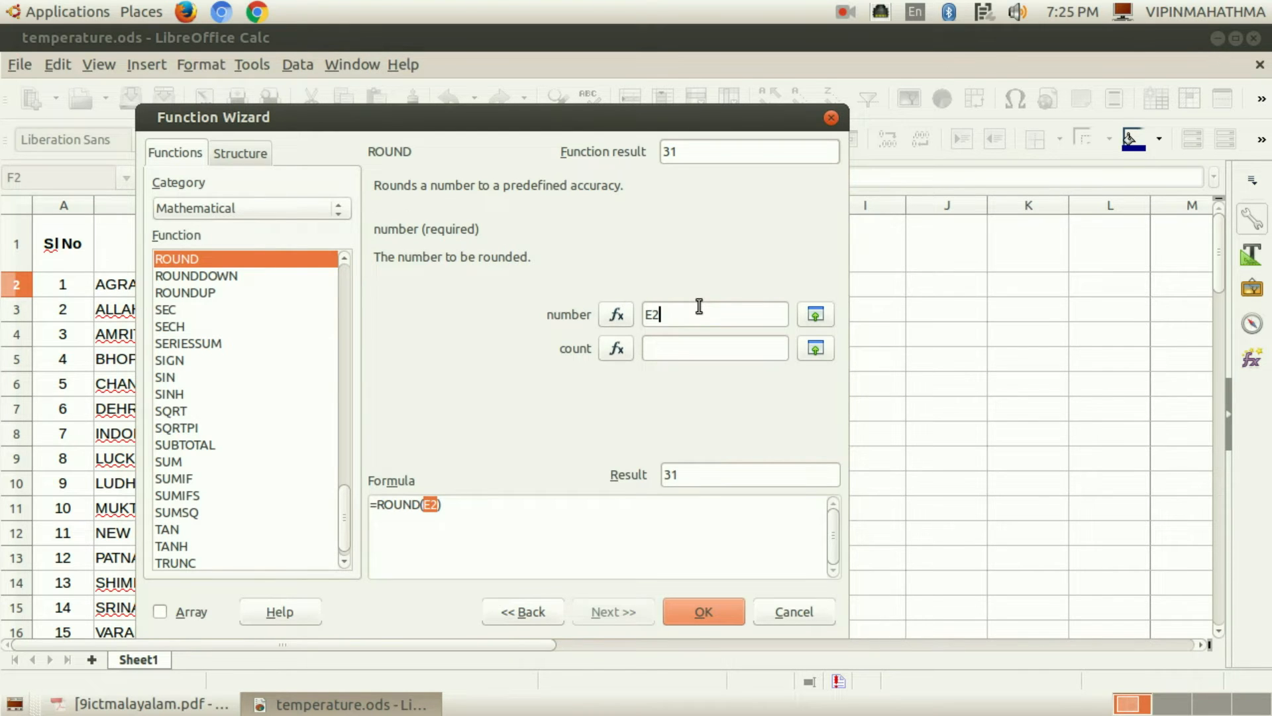
{"action": "left_click", "coordinate": [697, 356]}
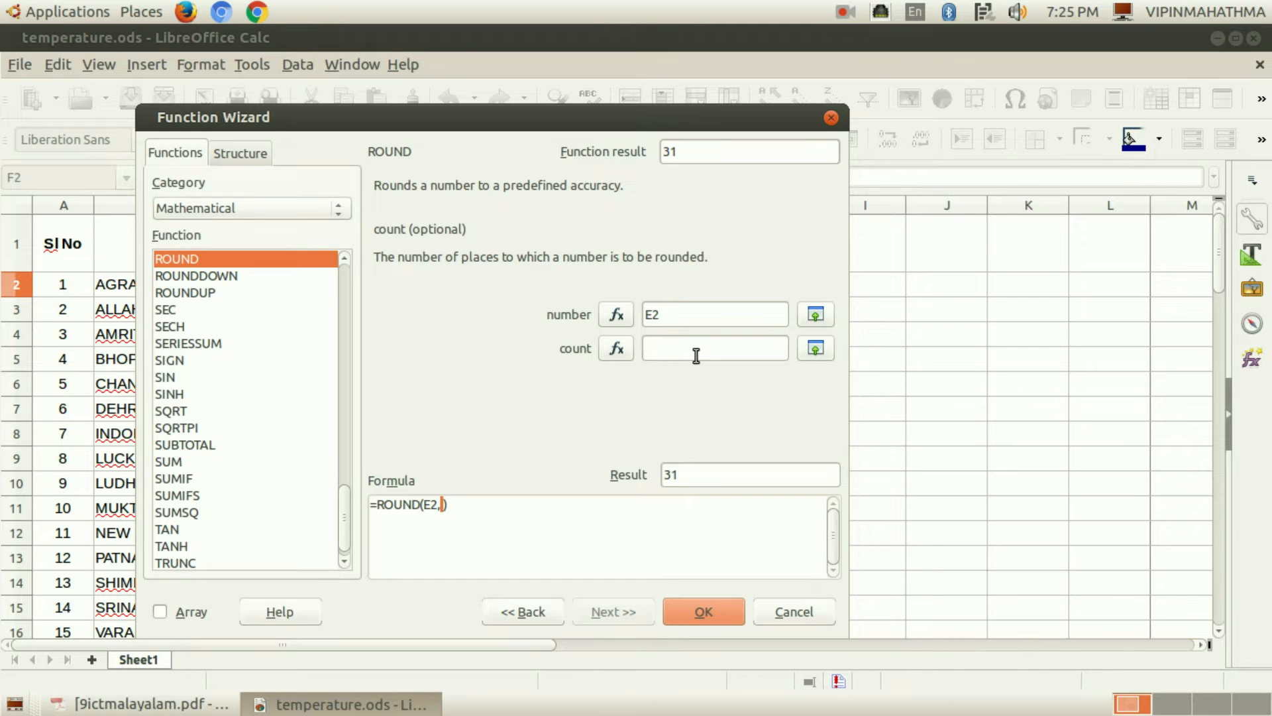
{"action": "left_click", "coordinate": [705, 610]}
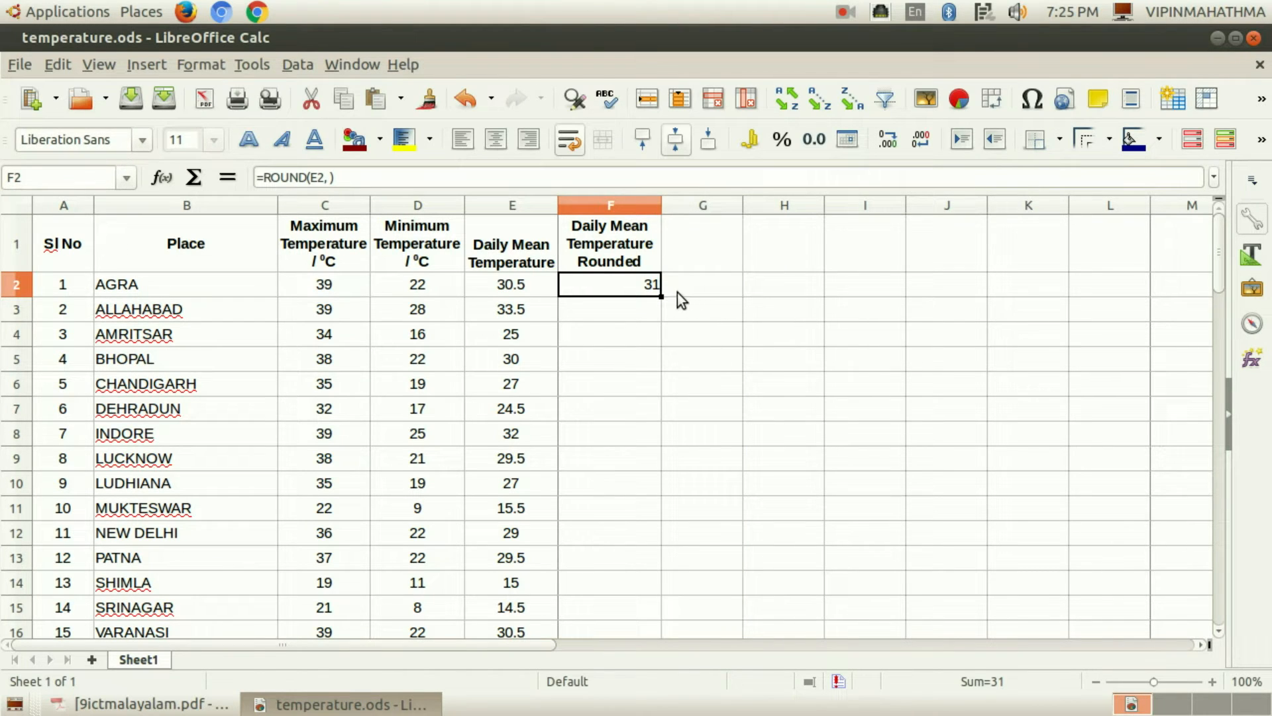
Fill the ROUND formula from F2 down to F61 for all the listed places.
{"action": "left_click_drag", "start_coordinate": [663, 295], "coordinate": [657, 453]}
{"action": "scroll", "coordinate": [760, 486], "scroll_direction": "up", "scroll_amount": 17}
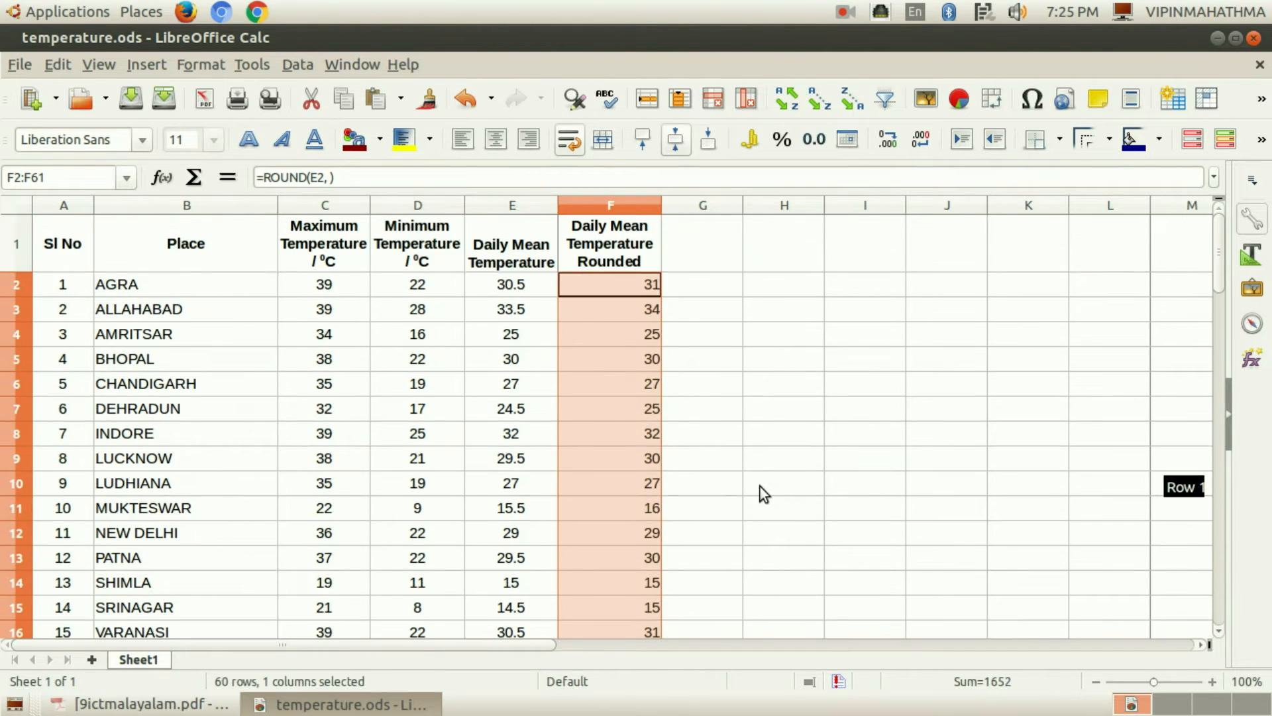
Centre the contents of column F, including the rounded daily mean temperatures, horizontally.
{"action": "left_click", "coordinate": [626, 209]}
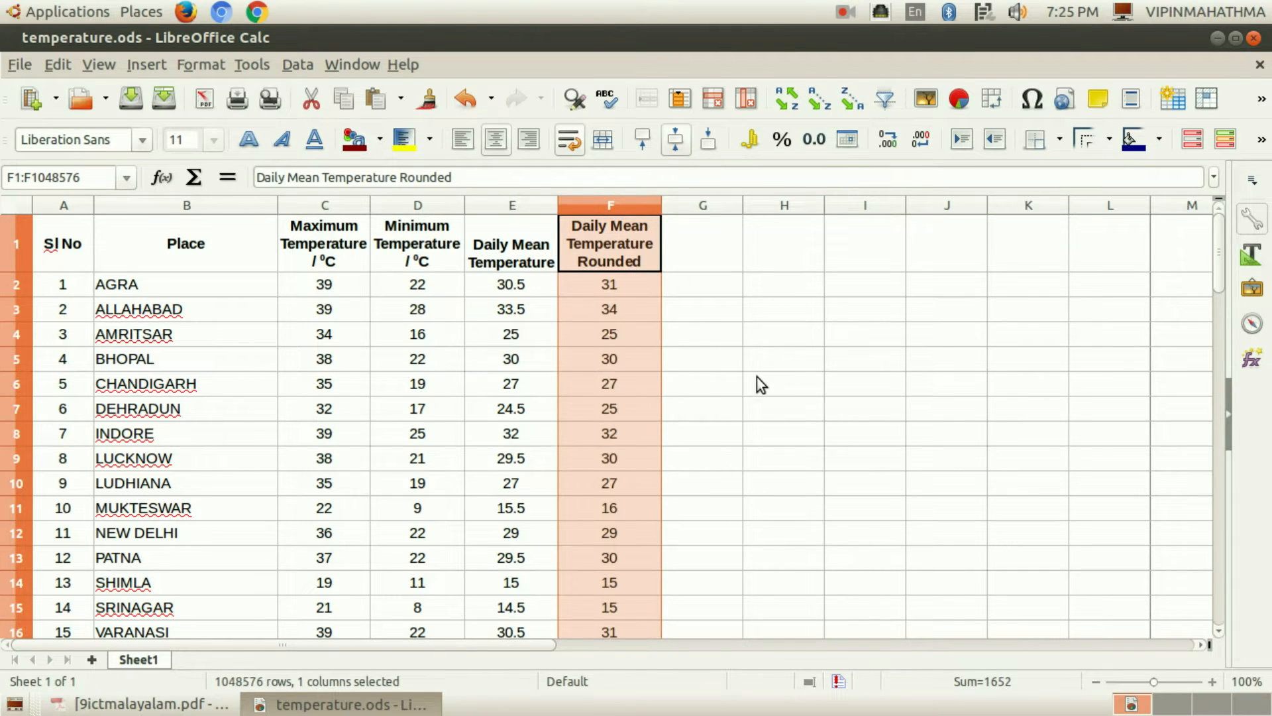
{"action": "left_click", "coordinate": [737, 335]}
Add the heading Climate in cell G1 and make it bold.
{"action": "left_click", "coordinate": [731, 257]}
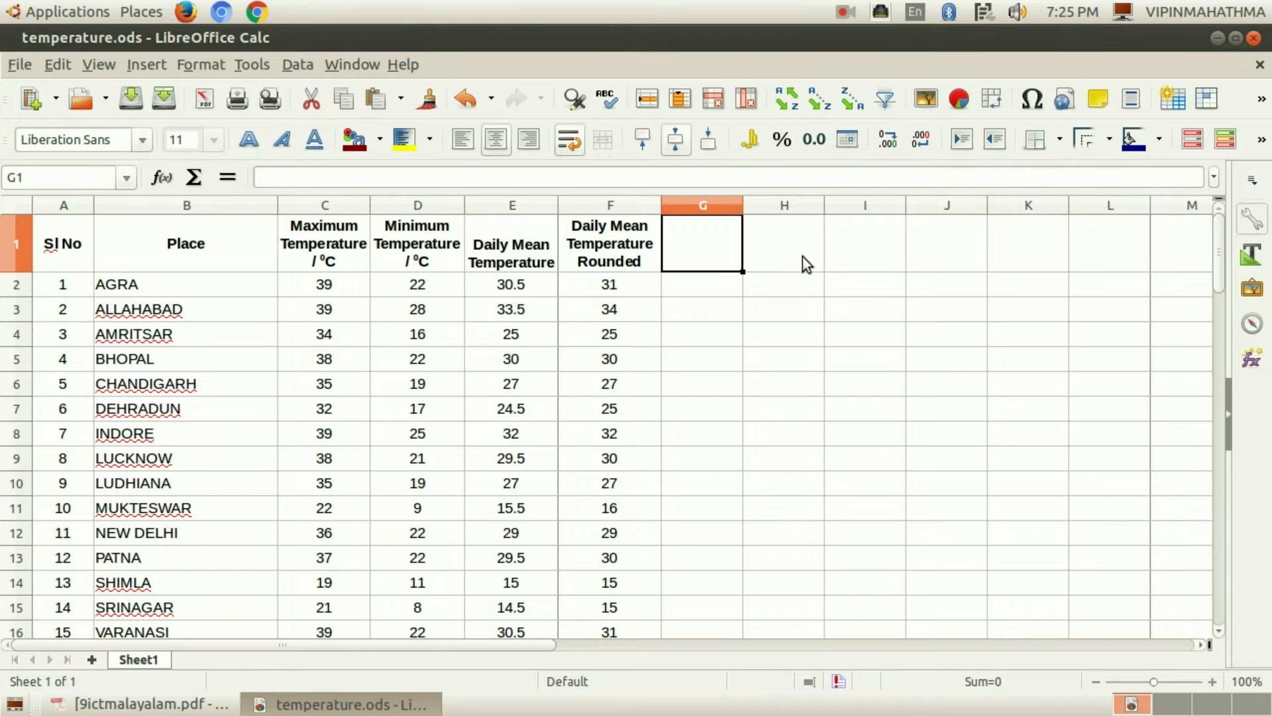
{"action": "type", "text": "C"}
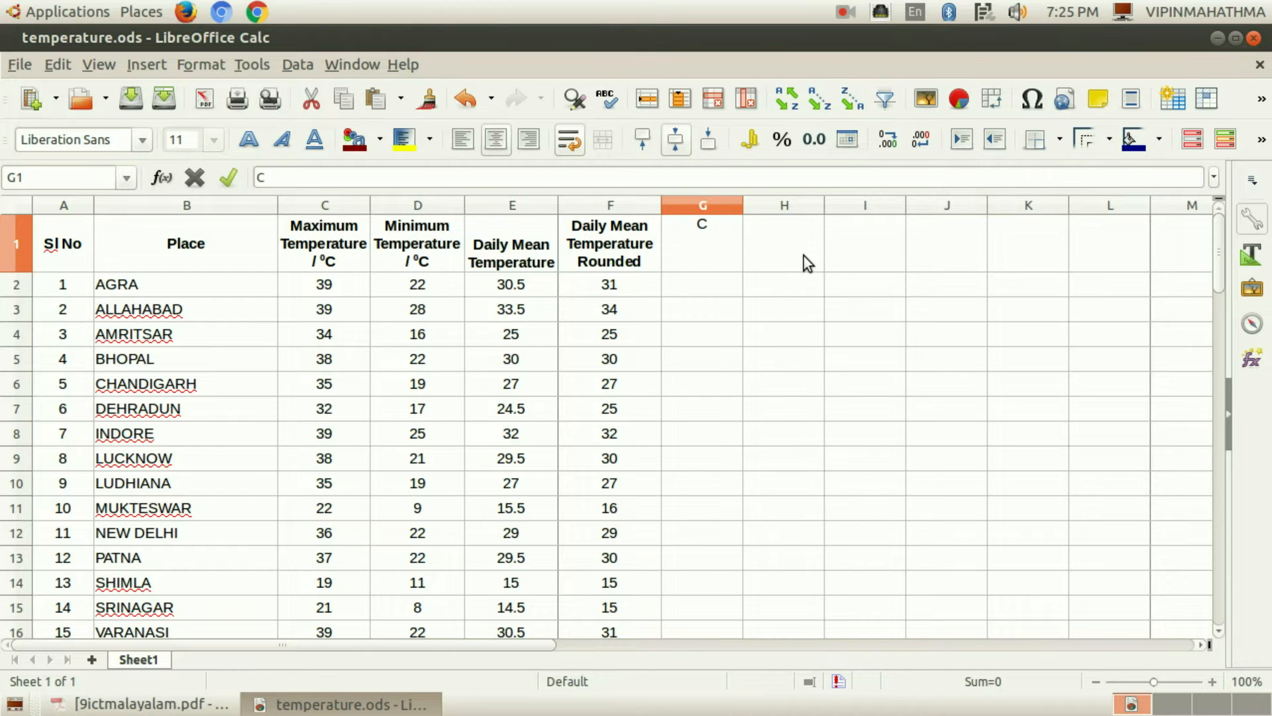
{"action": "type", "text": "limate"}
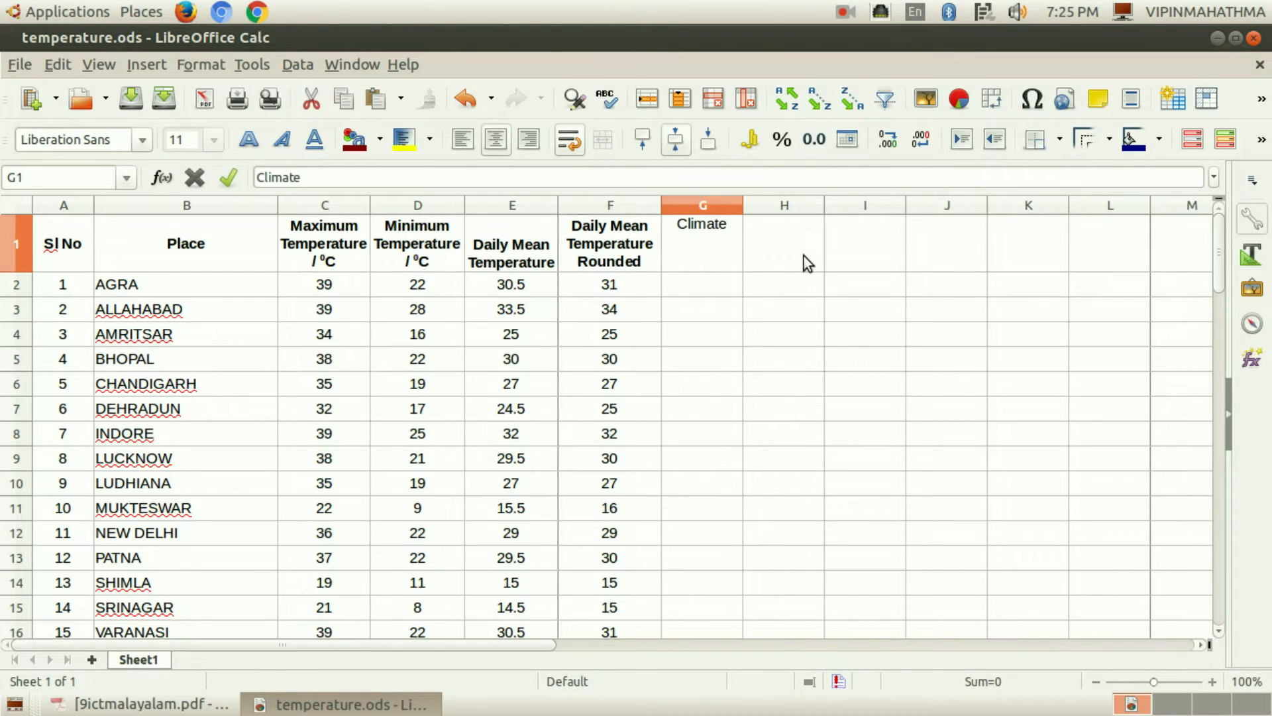
{"action": "left_click", "coordinate": [697, 285]}
{"action": "left_click", "coordinate": [699, 244]}
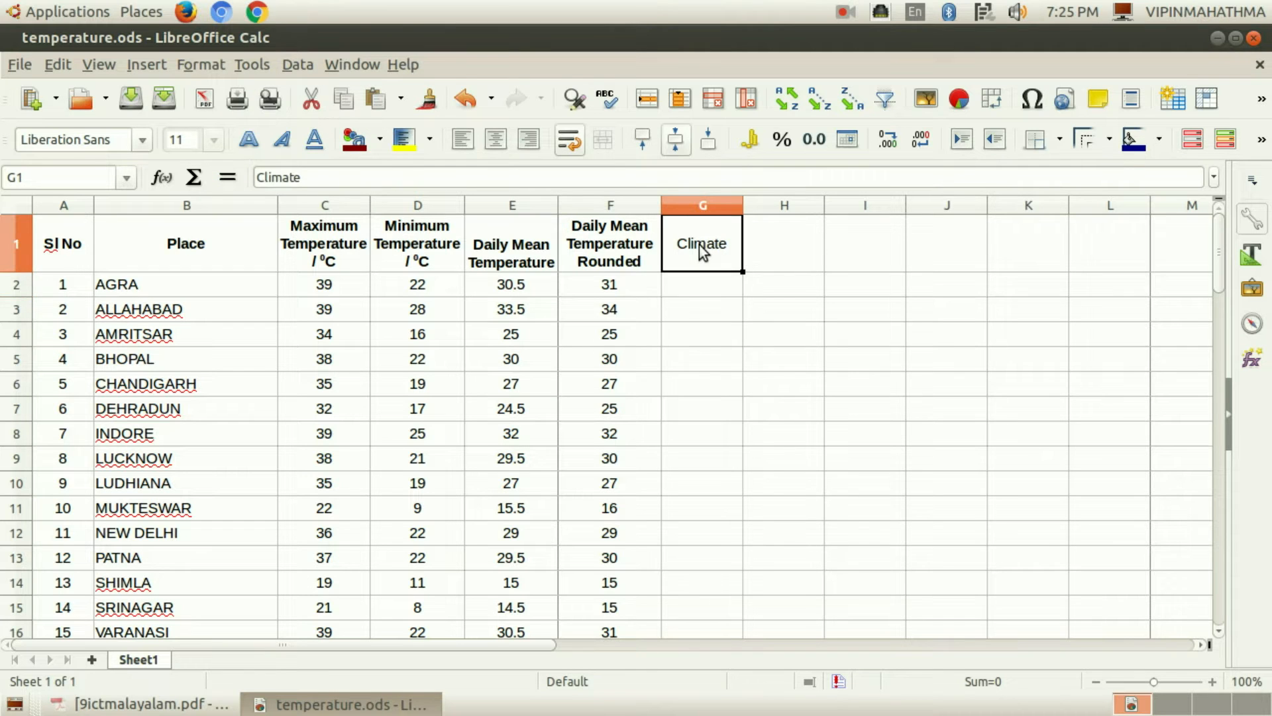
{"action": "left_click", "coordinate": [249, 139]}
Start inserting the IF function in cell G2 with the Function Wizard.
{"action": "left_click", "coordinate": [722, 292]}
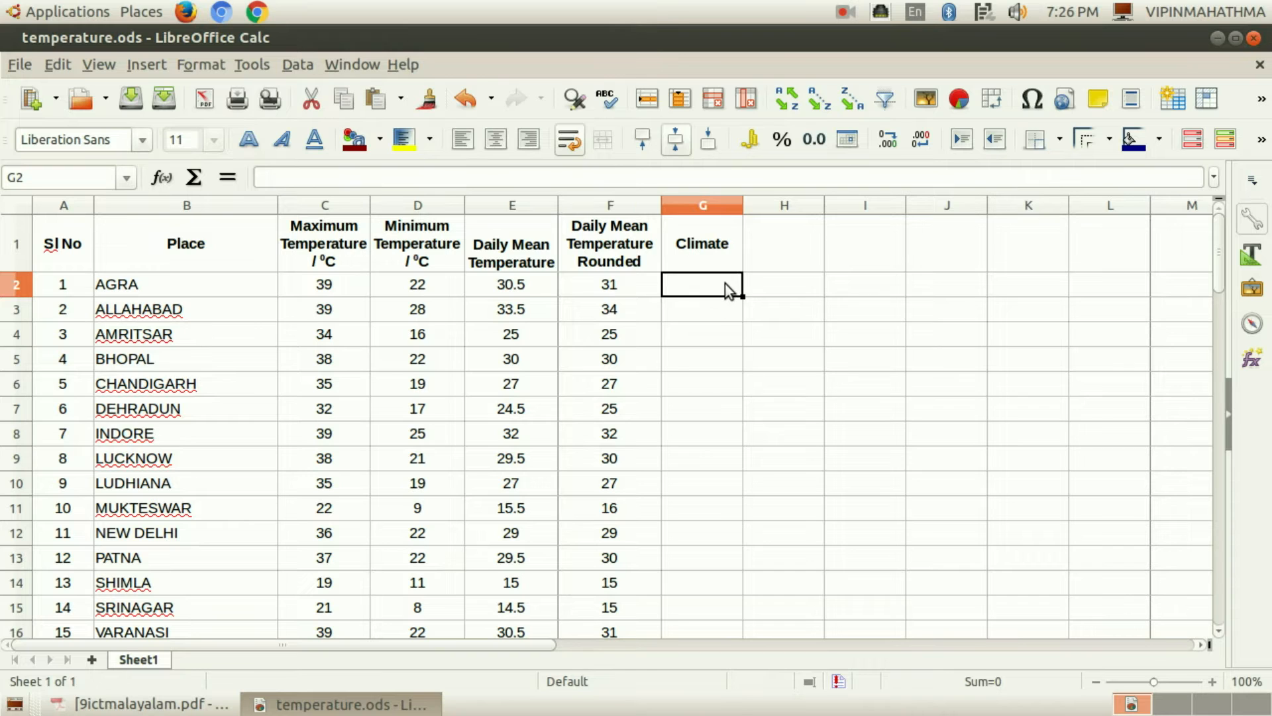
{"action": "left_click", "coordinate": [161, 177]}
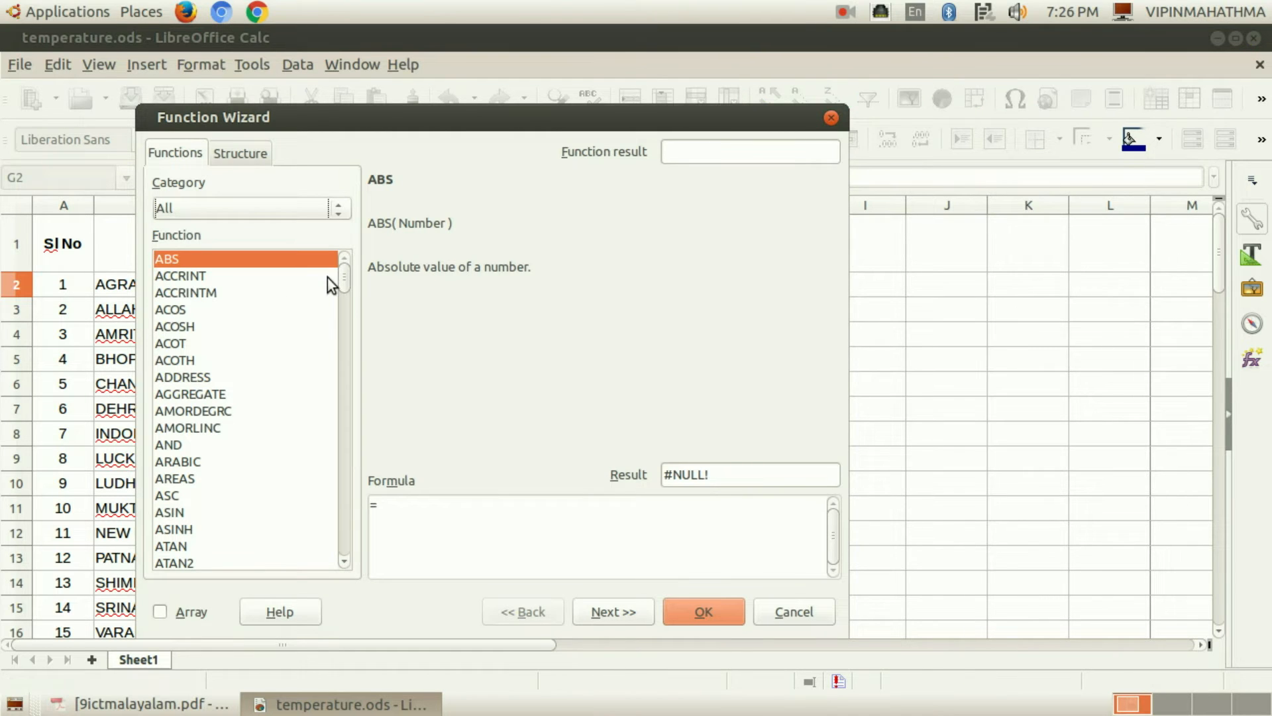
{"action": "left_click_drag", "start_coordinate": [343, 283], "coordinate": [353, 391]}
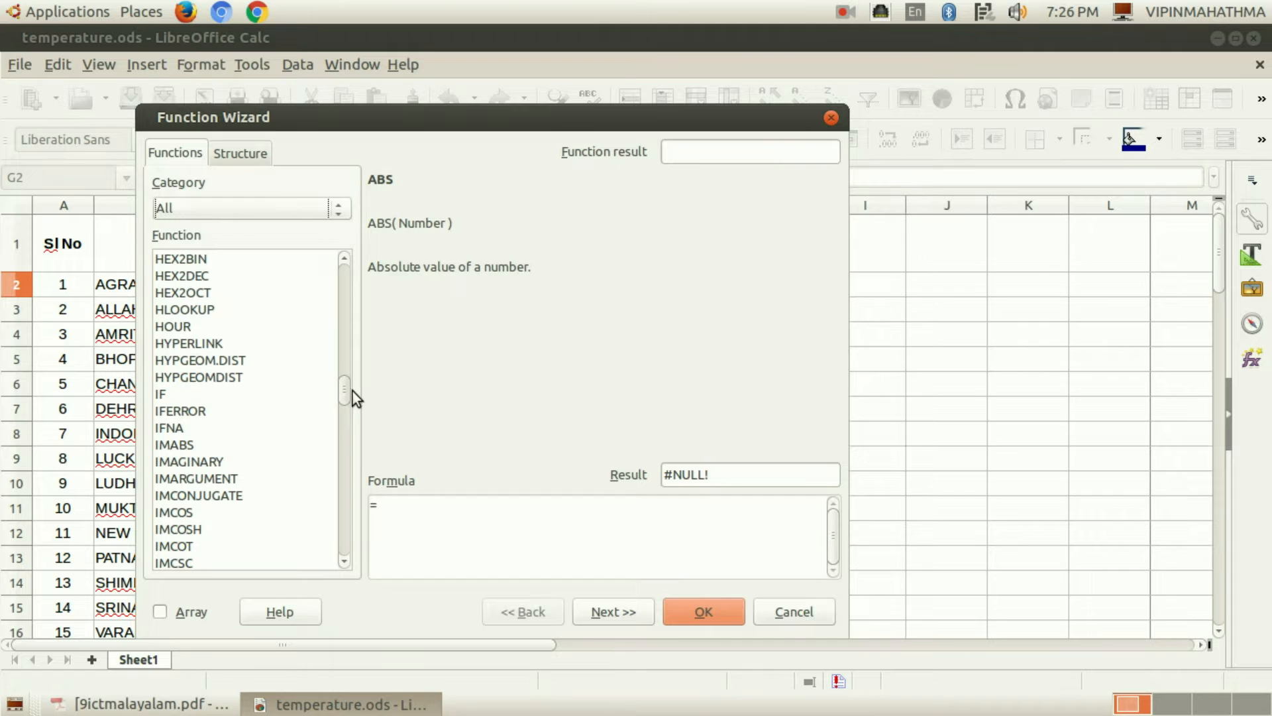
{"action": "left_click", "coordinate": [205, 393]}
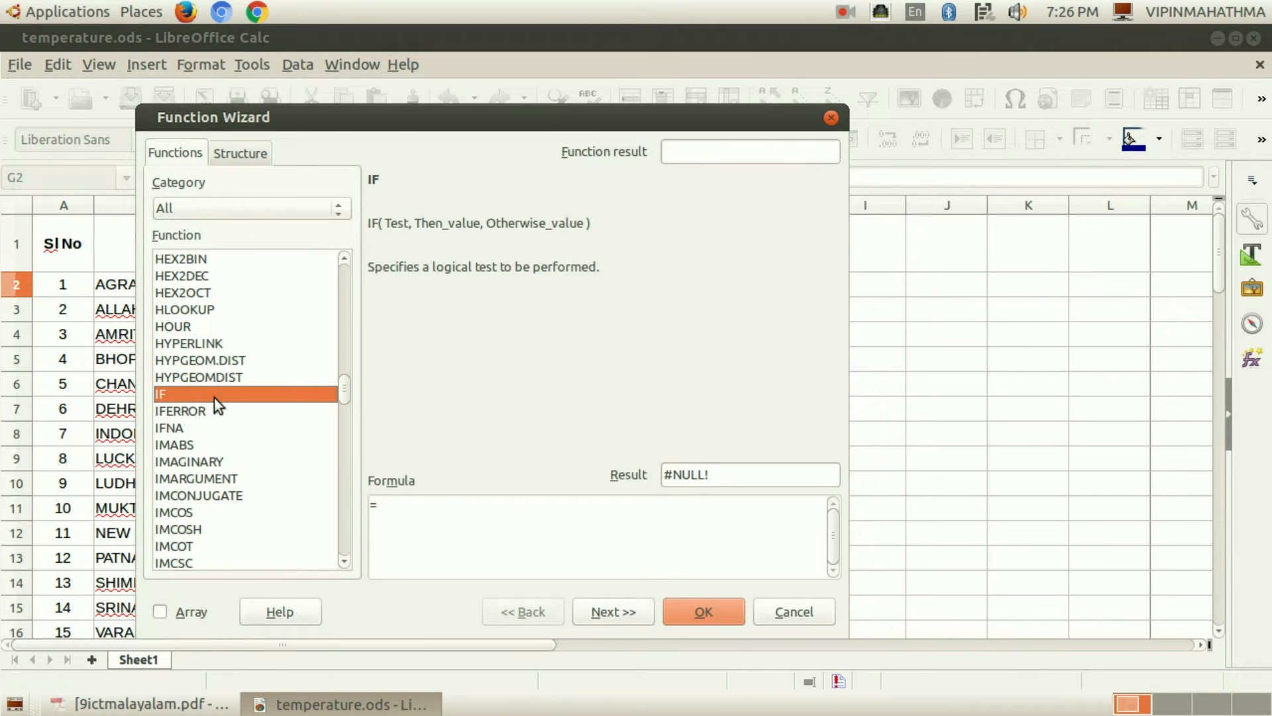
{"action": "left_click", "coordinate": [628, 612]}
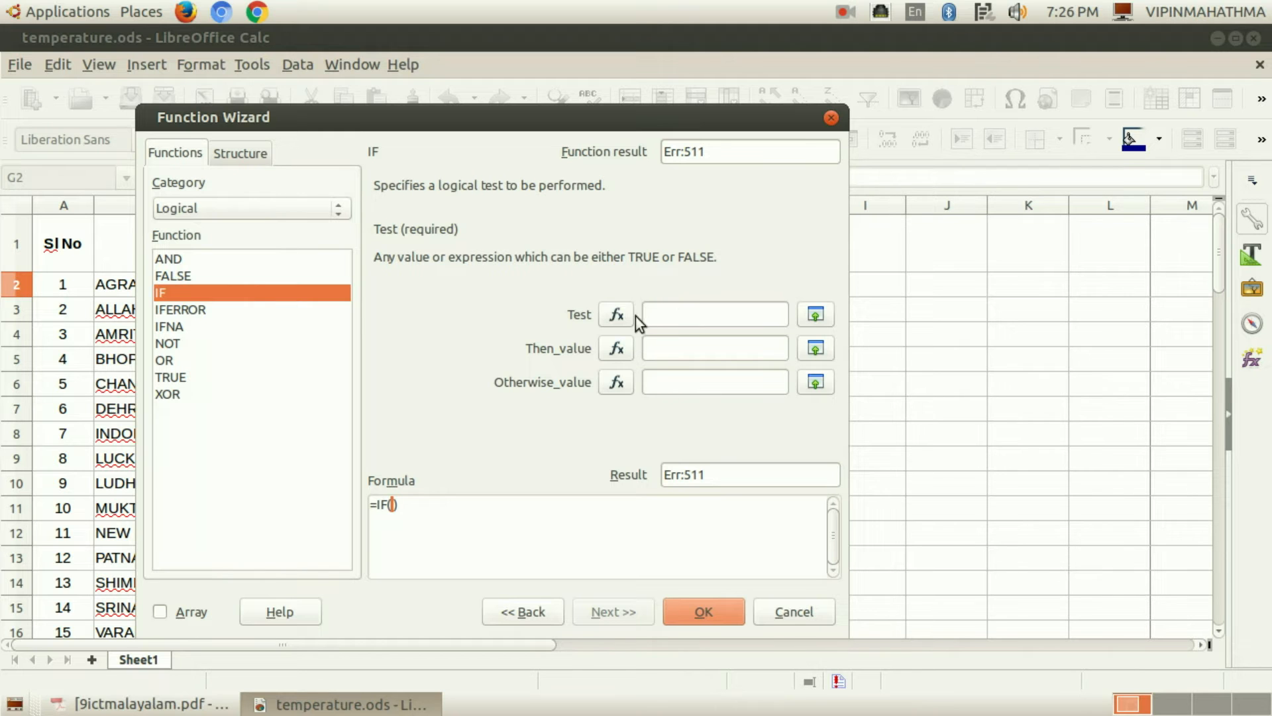
Set the IF function's test to F2<25 and its Then value to "Cool Climate".
{"action": "left_click_drag", "start_coordinate": [647, 118], "coordinate": [627, 409]}
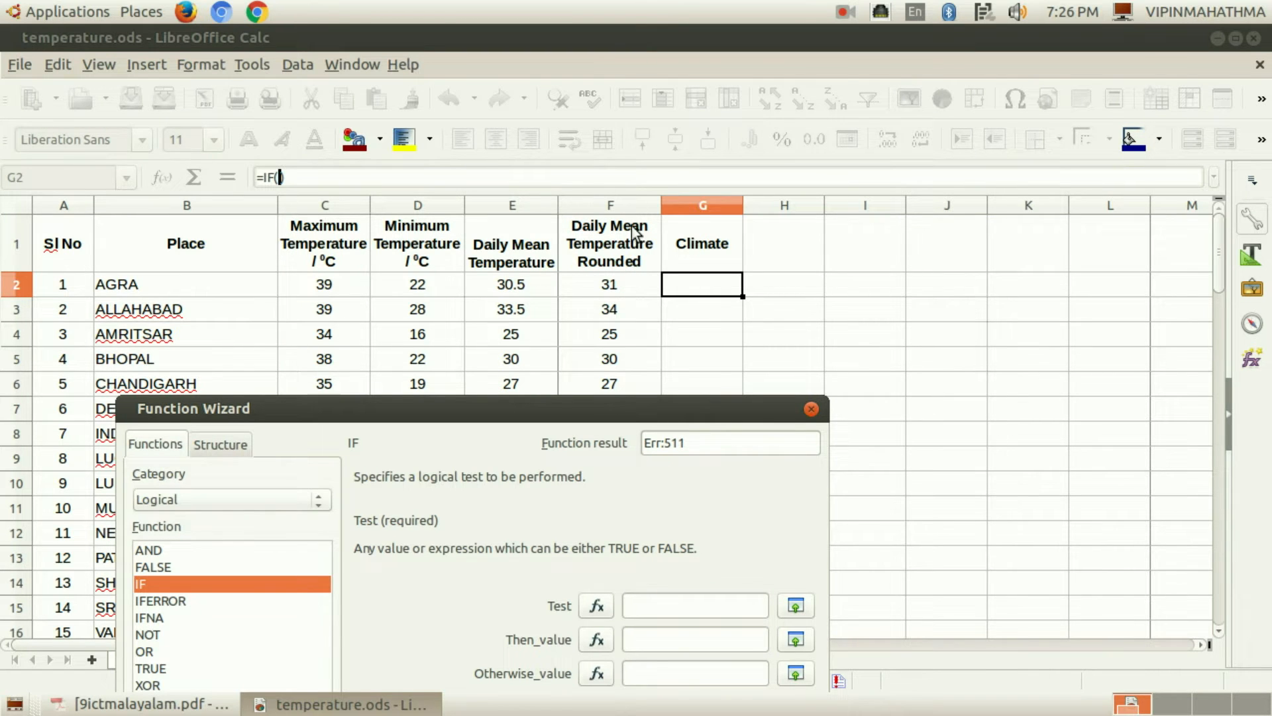
{"action": "left_click_drag", "start_coordinate": [647, 409], "coordinate": [689, 97]}
{"action": "left_click", "coordinate": [694, 298]}
{"action": "type", "text": "F2"}
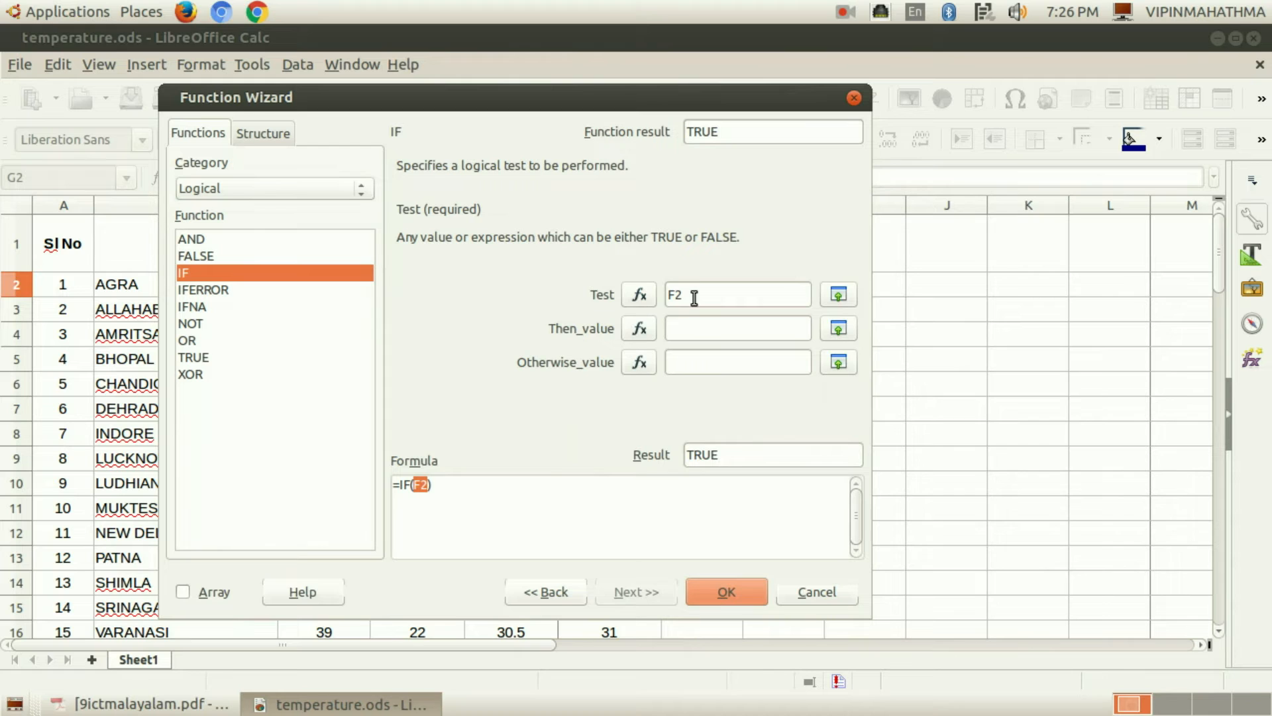
{"action": "type", "text": "<25"}
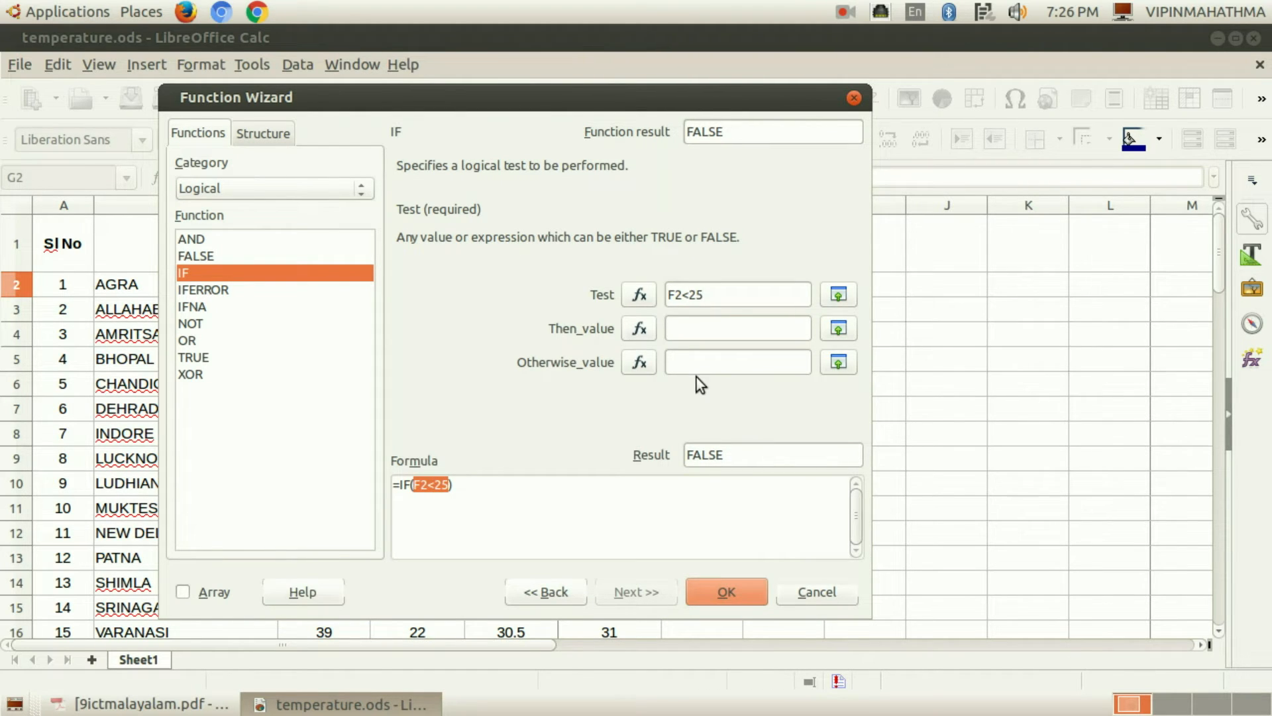
{"action": "left_click", "coordinate": [716, 333]}
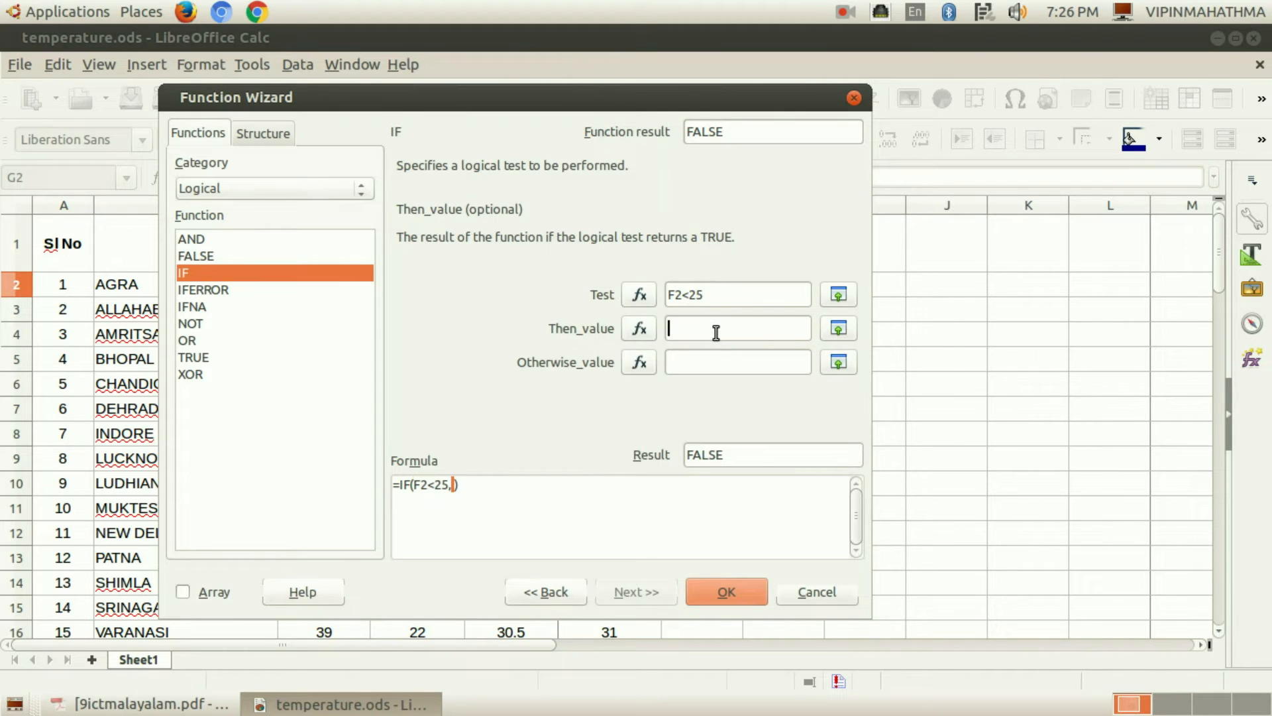
{"action": "type", "text": "\""}
{"action": "type", "text": "Cool Climat"}
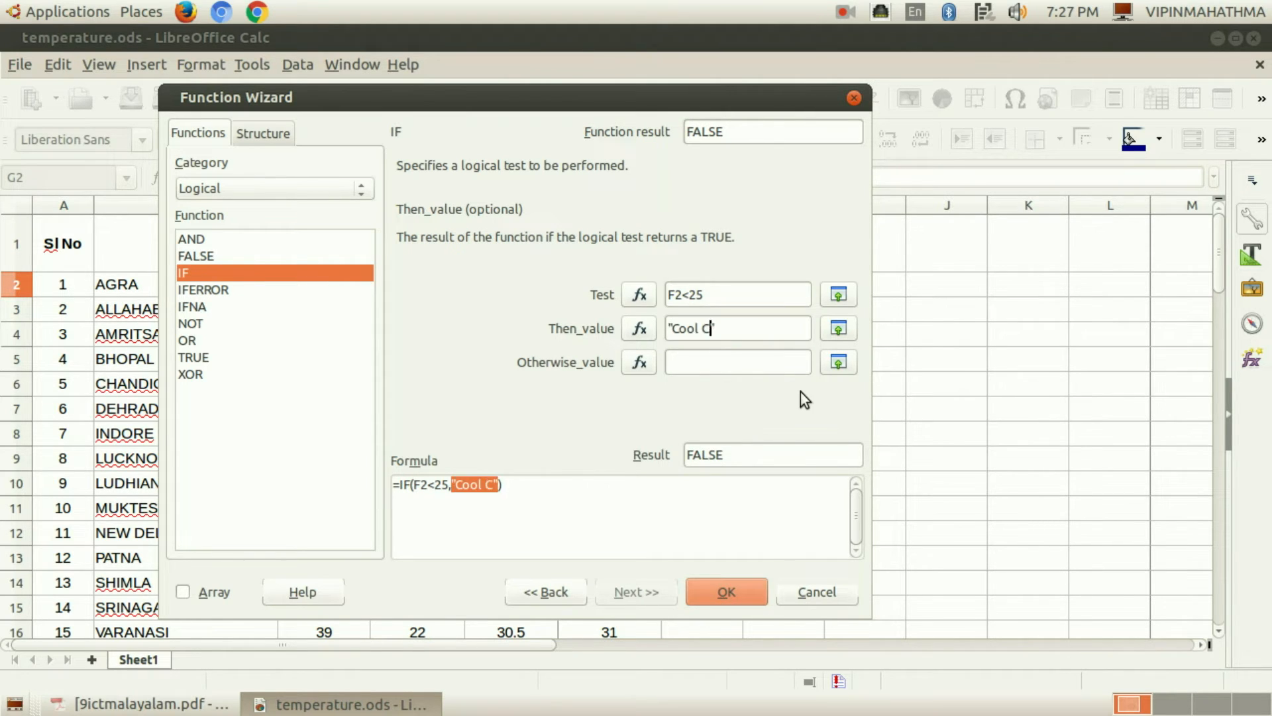
{"action": "type", "text": "e"}
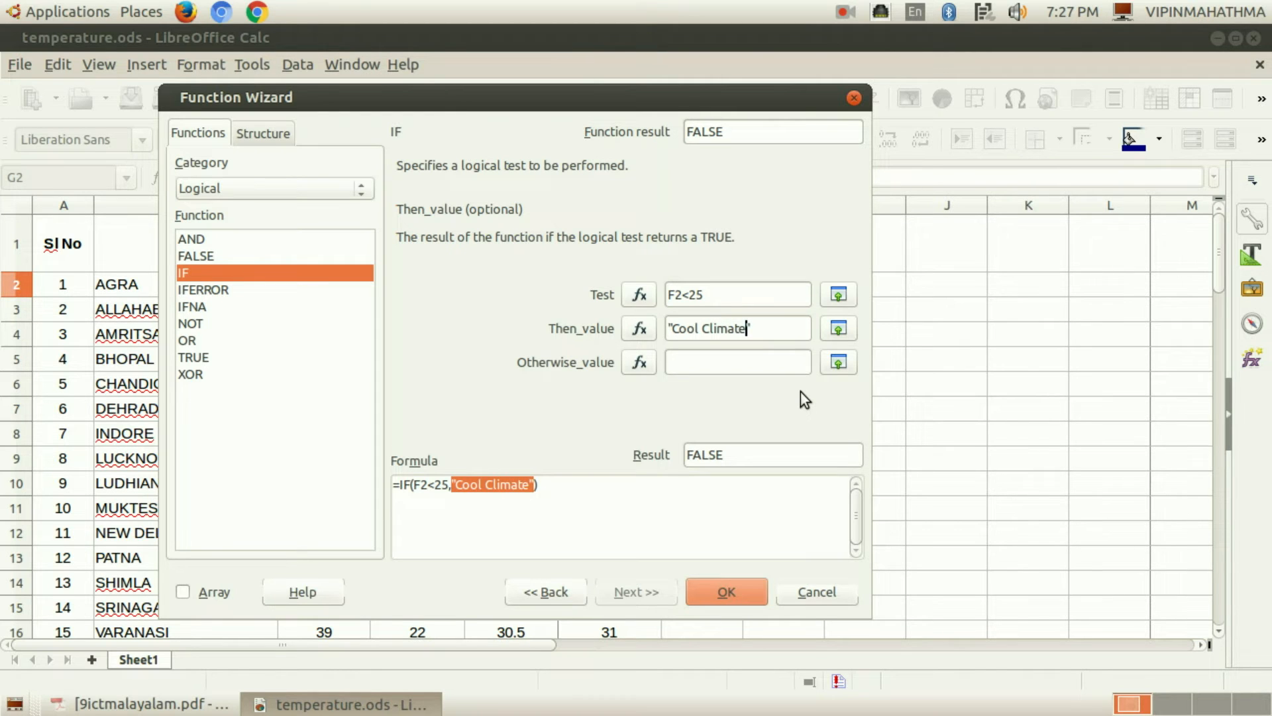
Set the IF function's Otherwise value to "Warm Climate" and insert the formula in G2.
{"action": "left_click", "coordinate": [775, 363]}
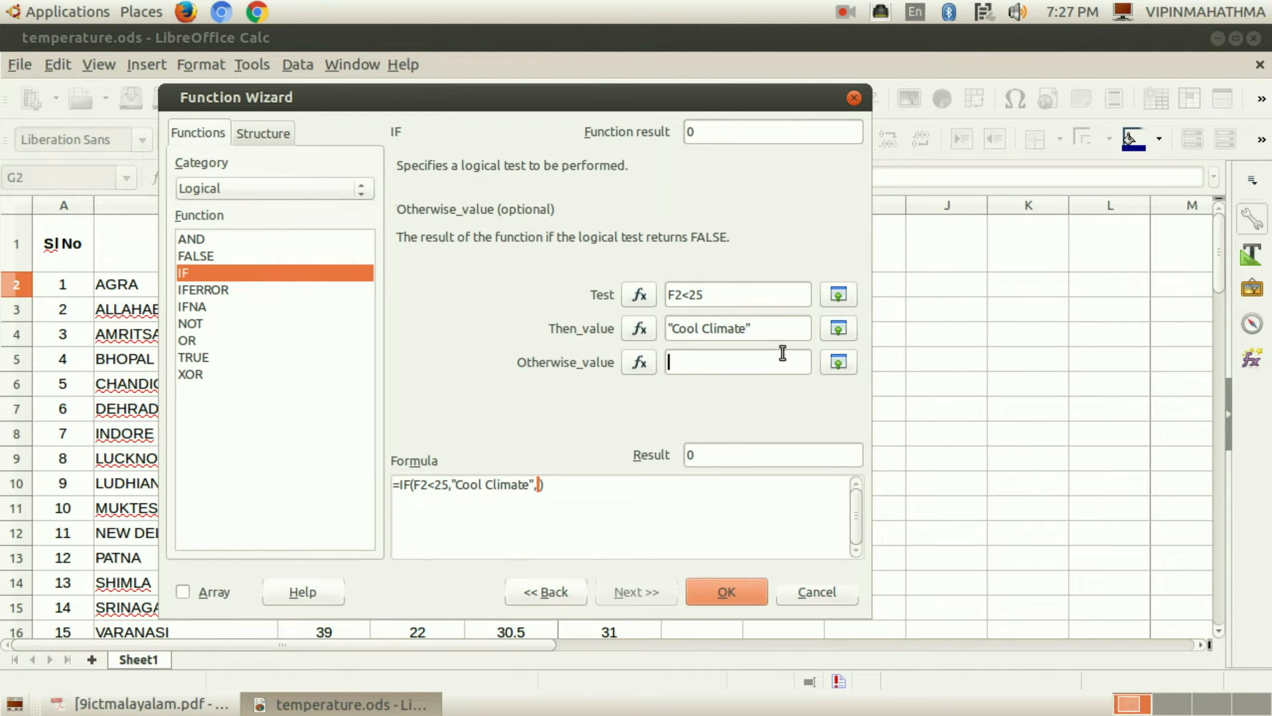
{"action": "type", "text": "\""}
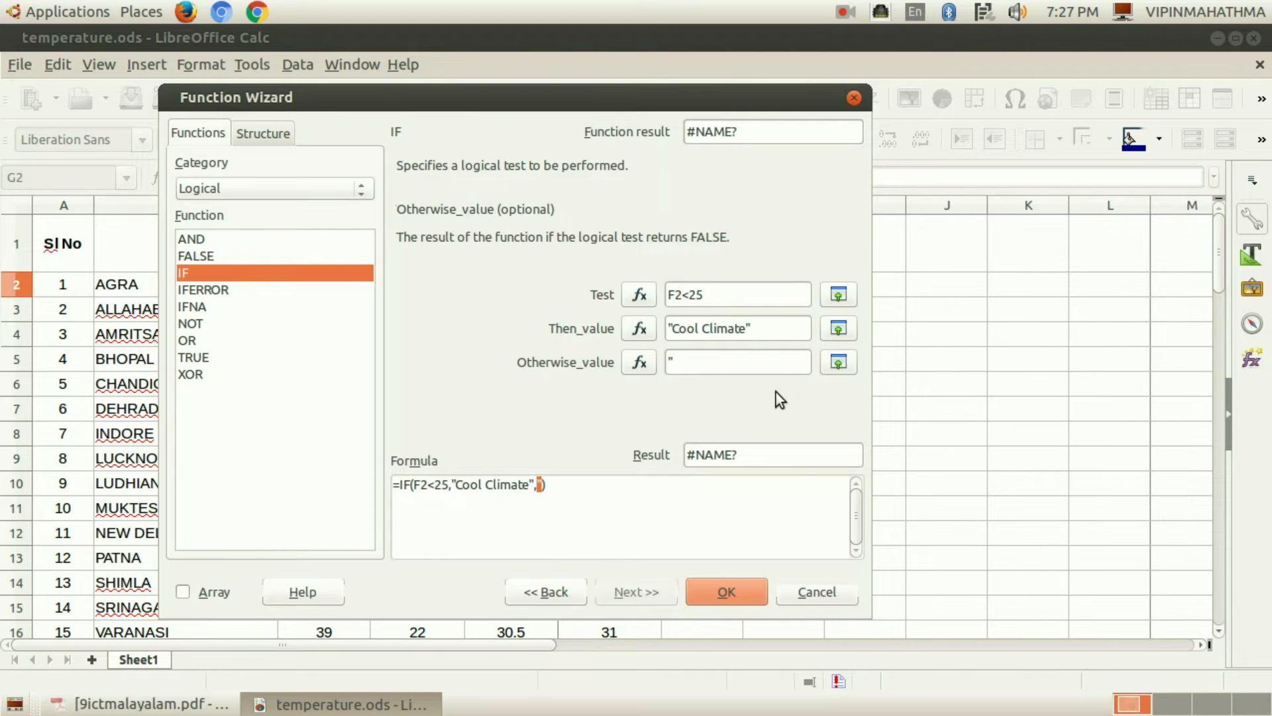
{"action": "type", "text": "Warm C"}
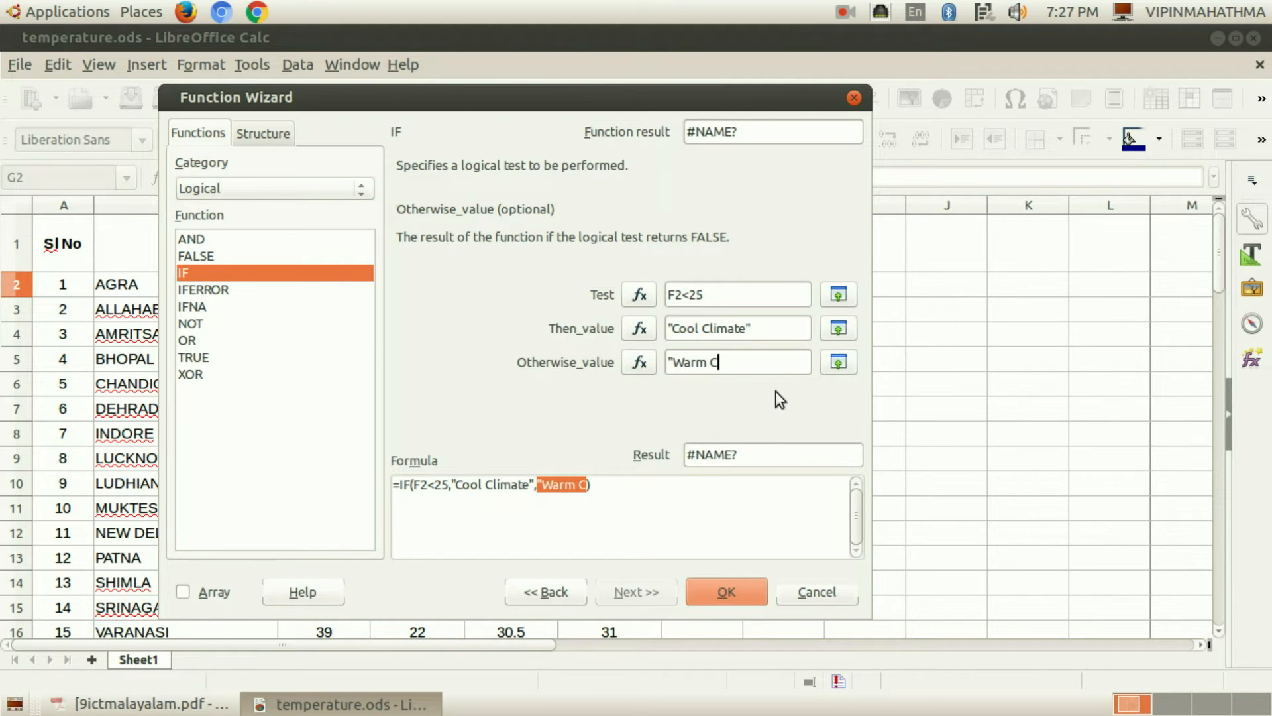
{"action": "type", "text": "limate"}
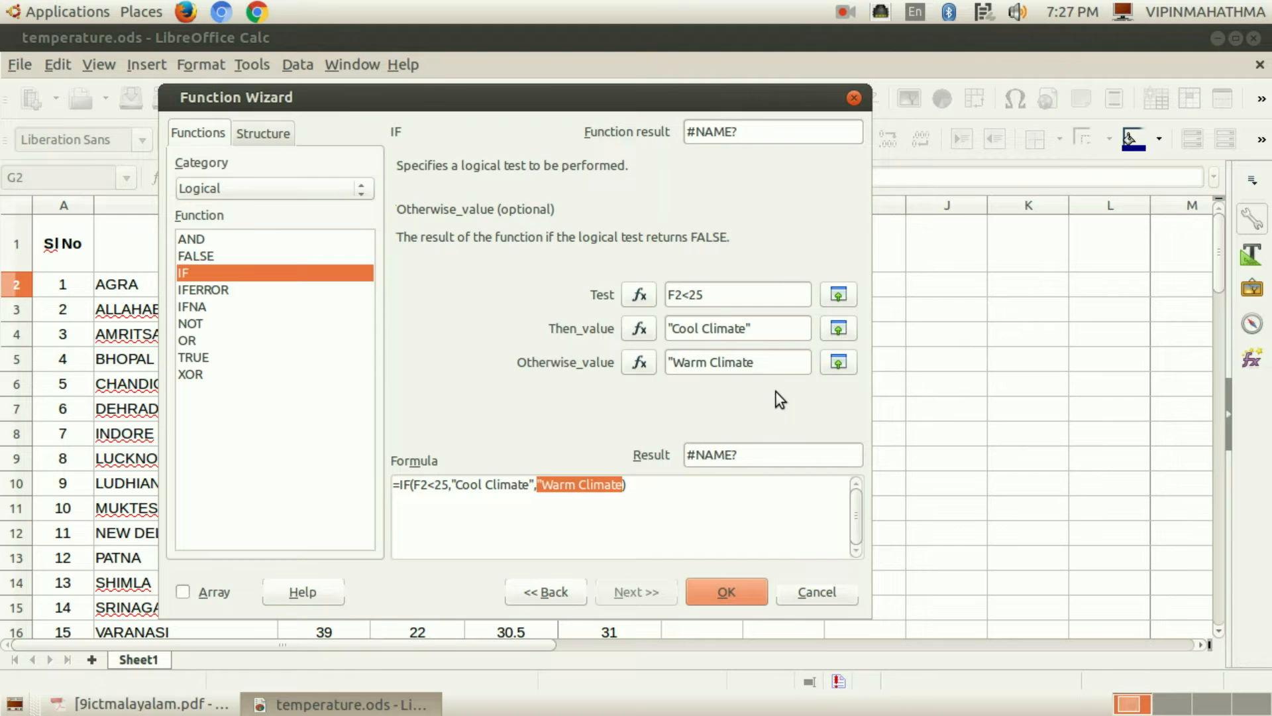
{"action": "type", "text": "\""}
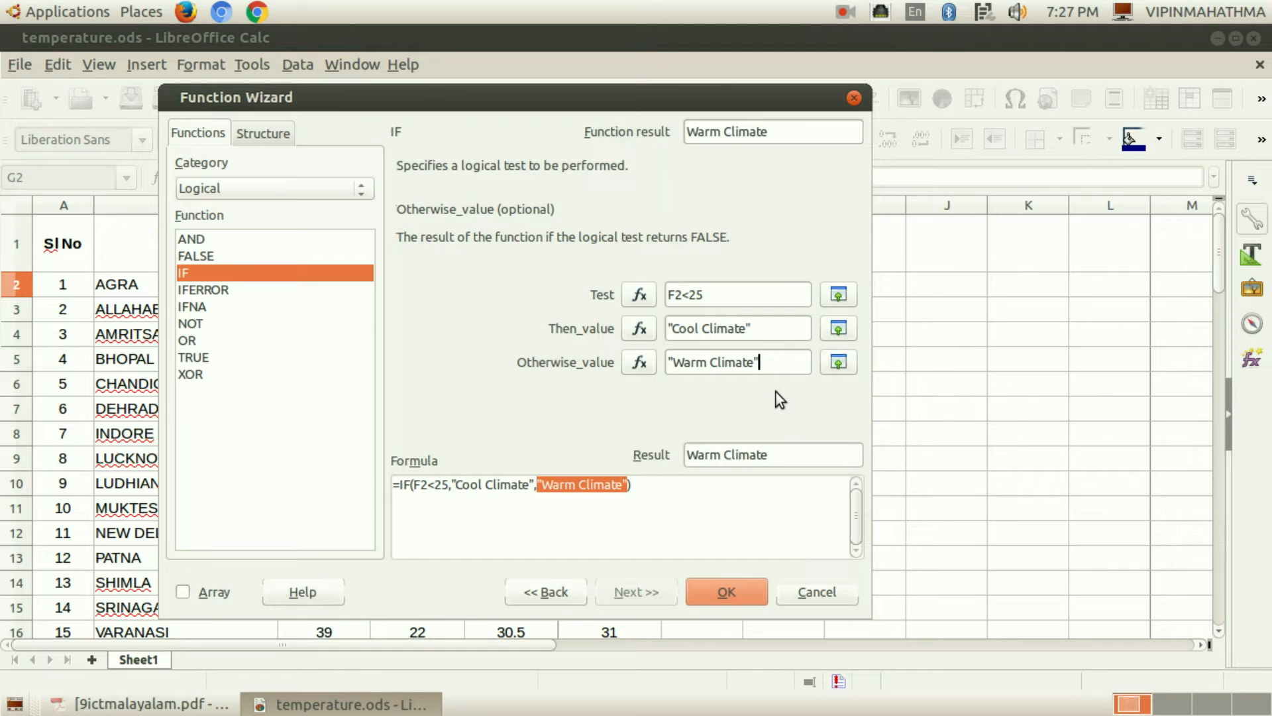
{"action": "left_click", "coordinate": [714, 587]}
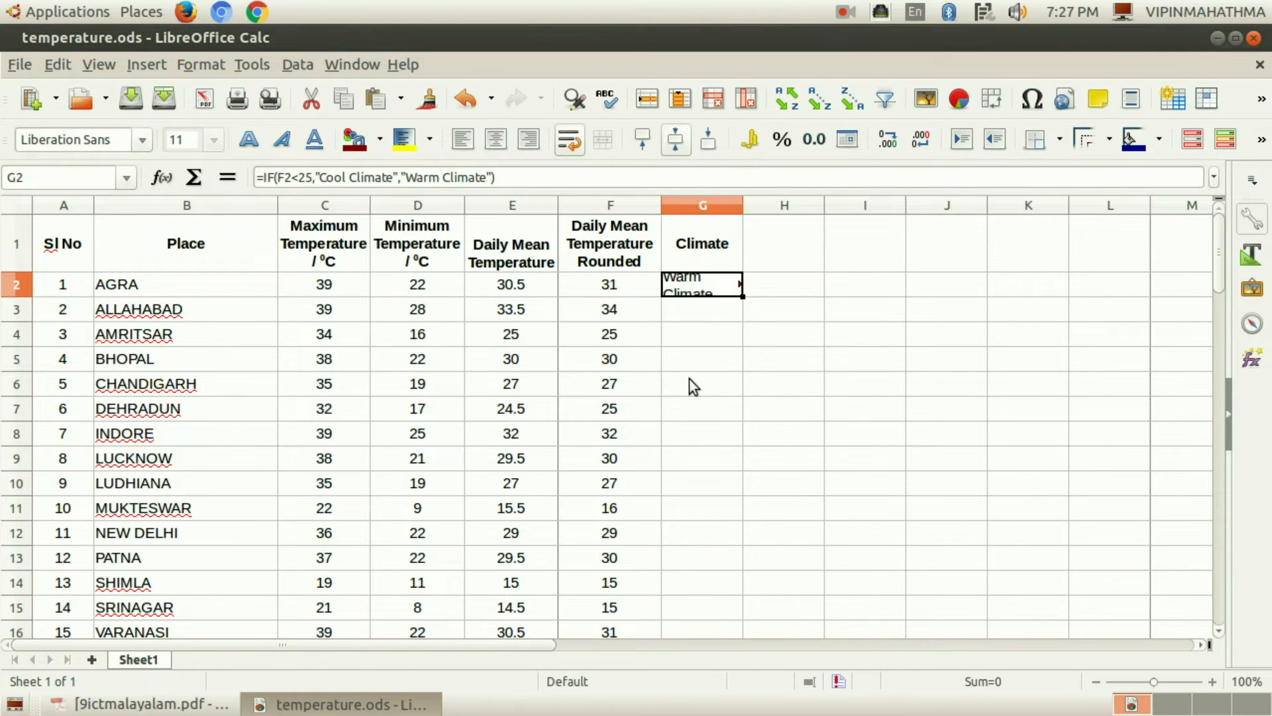
Widen column G to fit the climate text on one line and fill the IF formula from G2 down to G61.
{"action": "left_click_drag", "start_coordinate": [742, 196], "coordinate": [767, 196]}
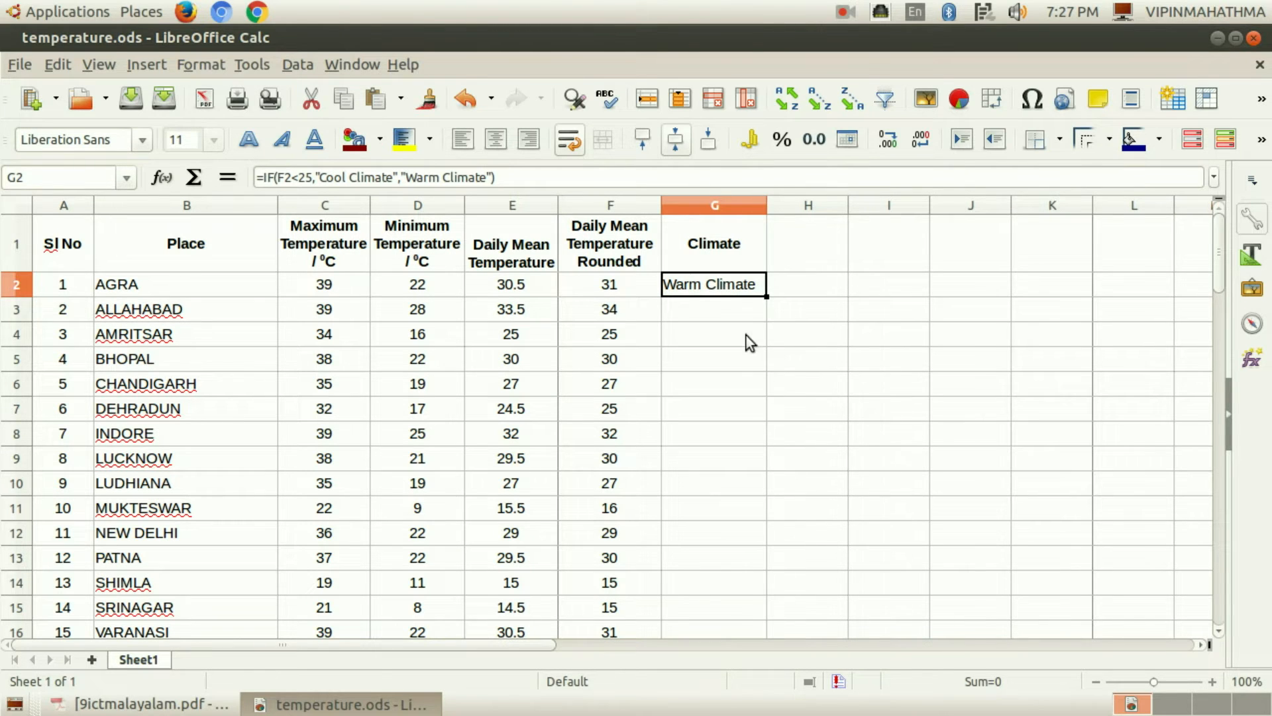
{"action": "left_click_drag", "start_coordinate": [767, 298], "coordinate": [767, 528]}
{"action": "scroll", "coordinate": [798, 493], "scroll_direction": "up", "scroll_amount": 14}
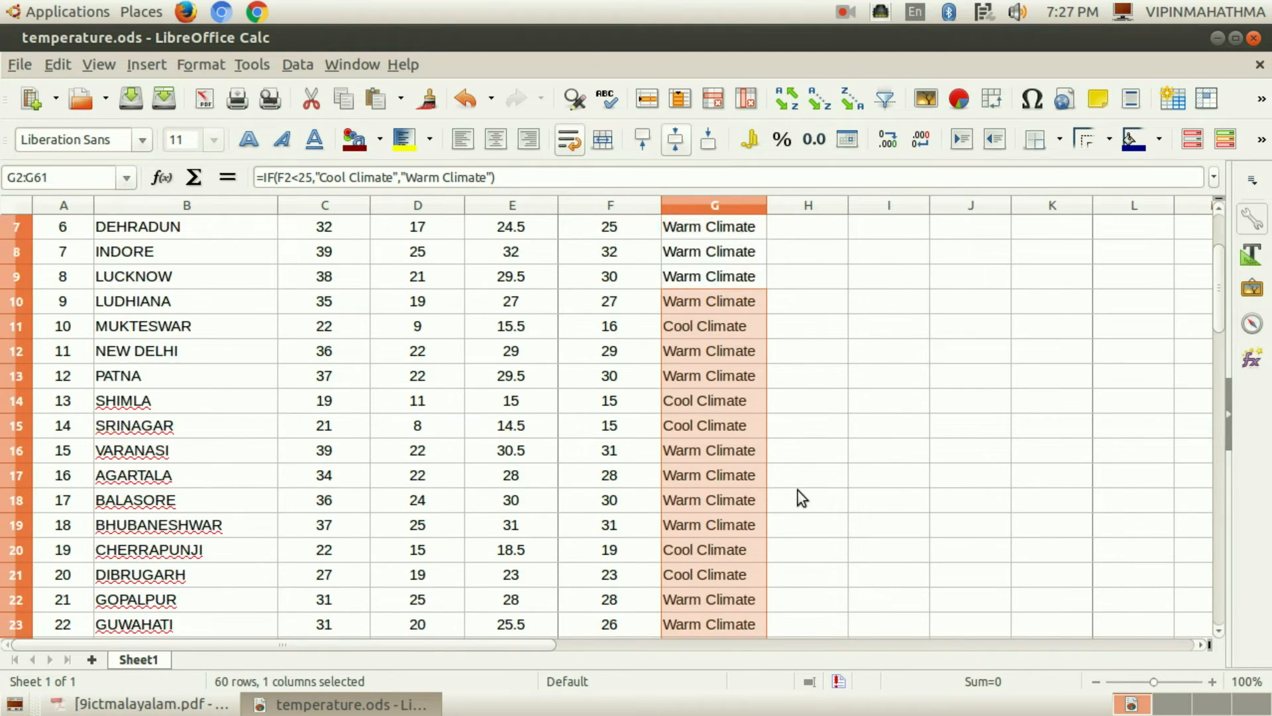
{"action": "scroll", "coordinate": [797, 490], "scroll_direction": "up", "scroll_amount": 2}
{"action": "left_click", "coordinate": [729, 391]}
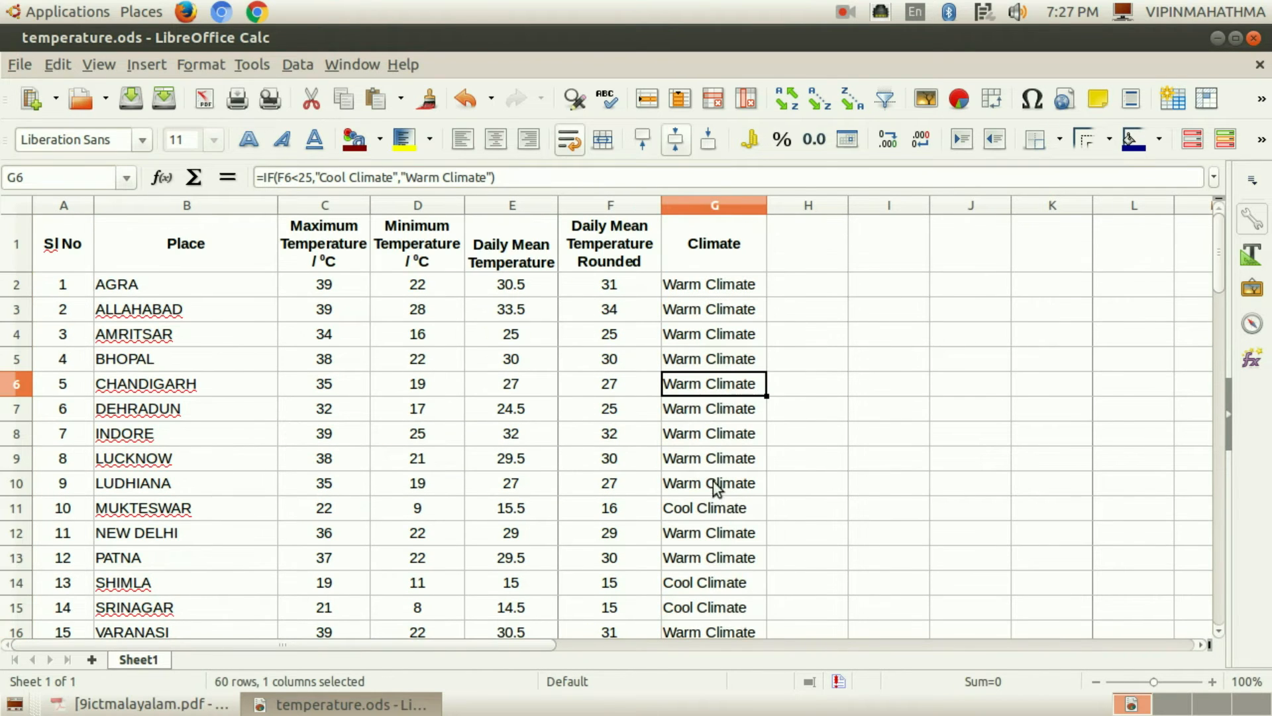
{"action": "left_click", "coordinate": [742, 510]}
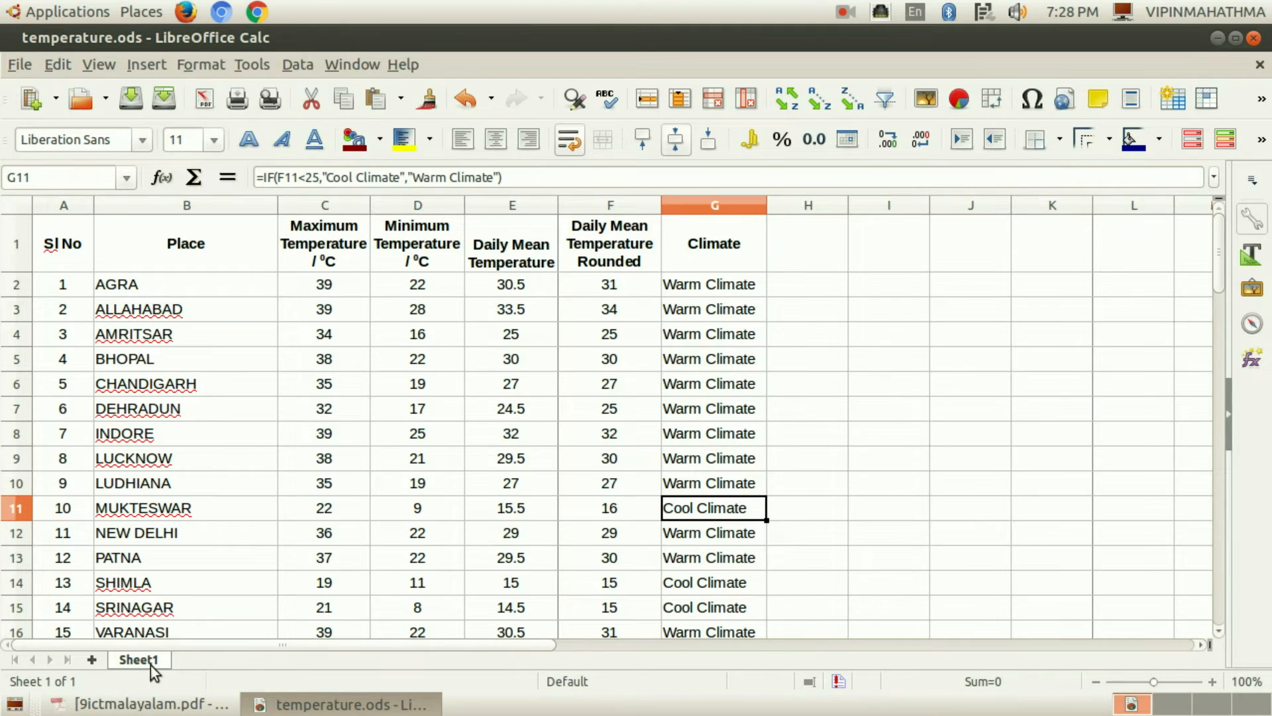
Add a new sheet after Sheet1 and enter 0 in A1 and Cool Climate in B1.
{"action": "left_click", "coordinate": [93, 660]}
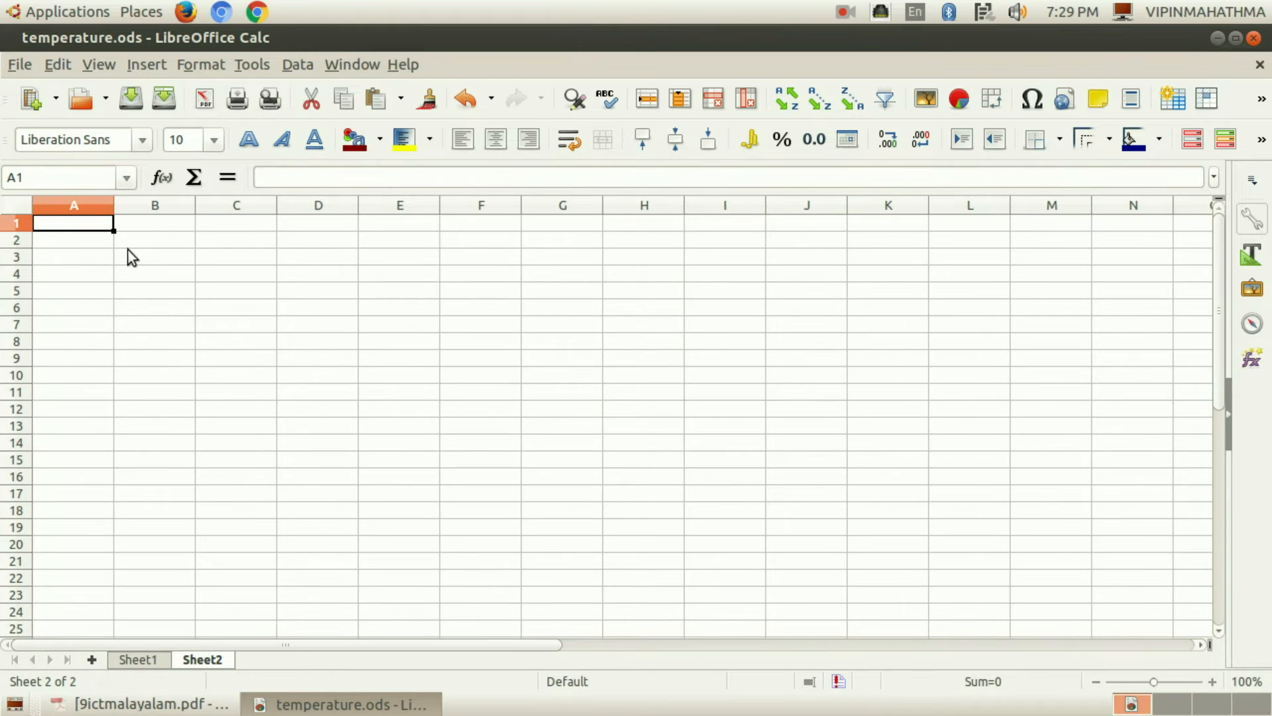
{"action": "type", "text": "0"}
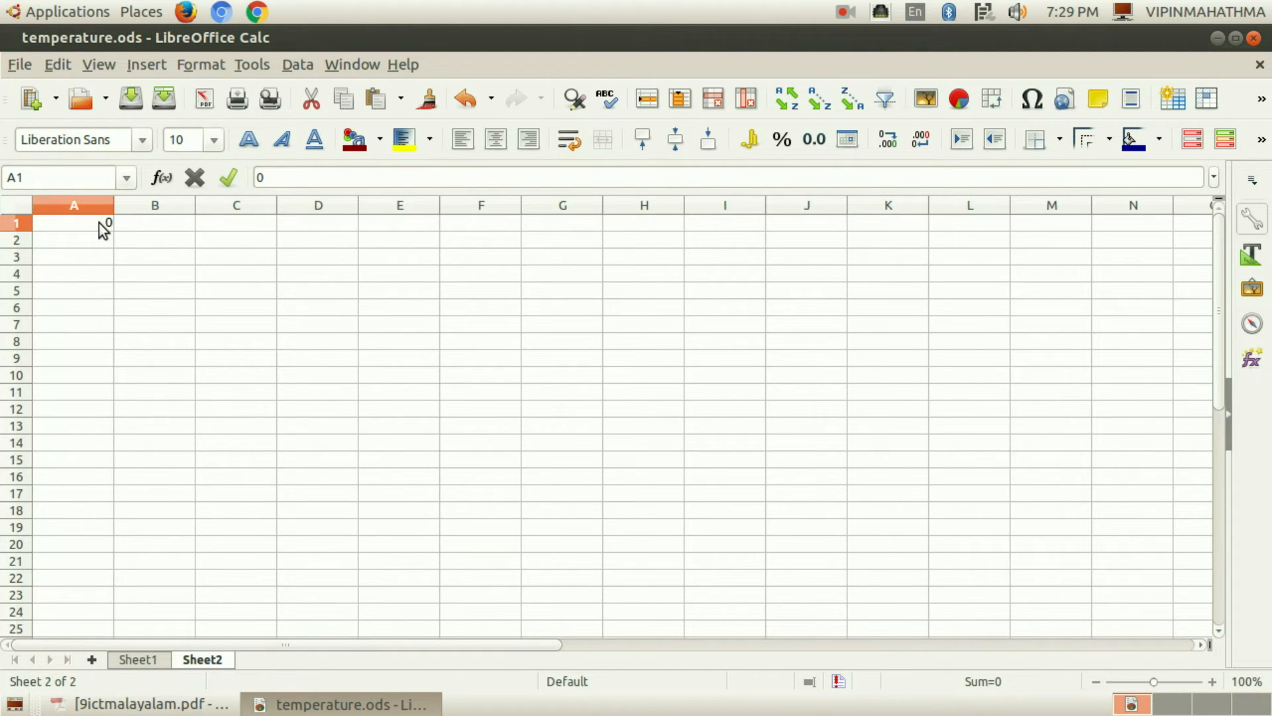
{"action": "key", "text": "Tab"}
{"action": "type", "text": "Cool C"}
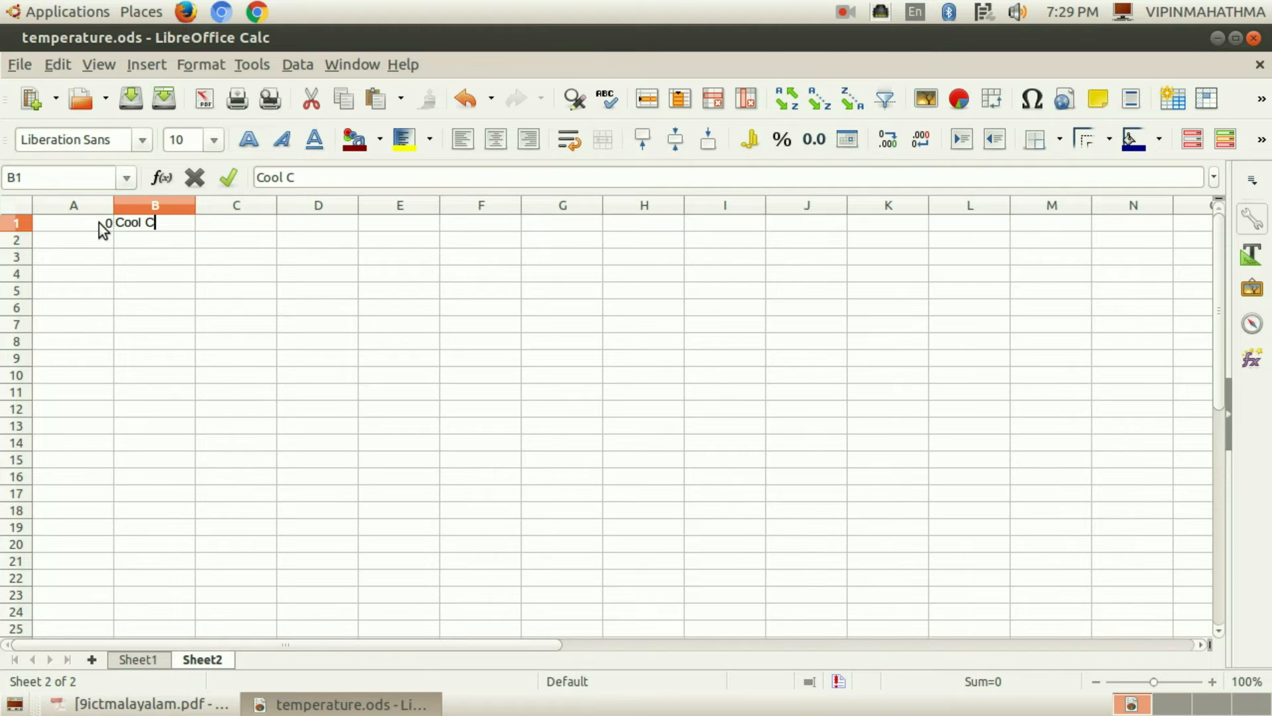
{"action": "type", "text": "limate"}
Enter 20 in A2 and Moderate Climate in B2 of the new sheet.
{"action": "left_click", "coordinate": [102, 240]}
{"action": "type", "text": "20"}
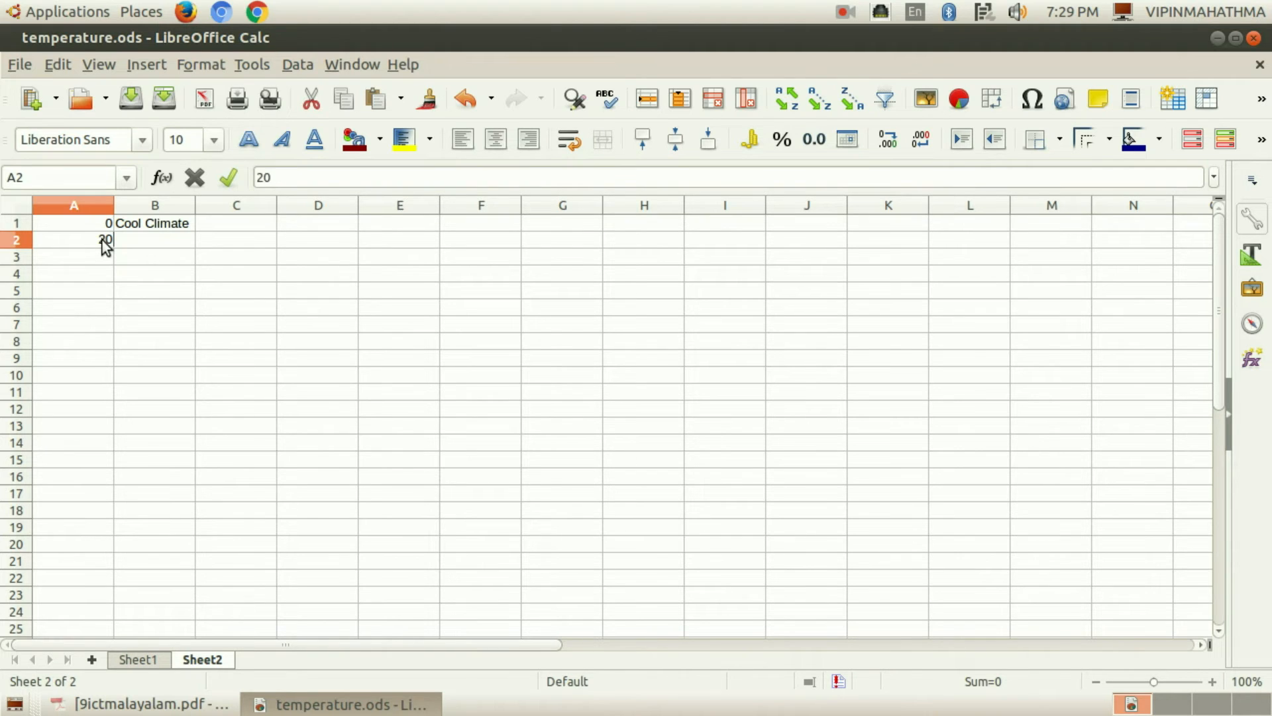
{"action": "key", "text": "Tab"}
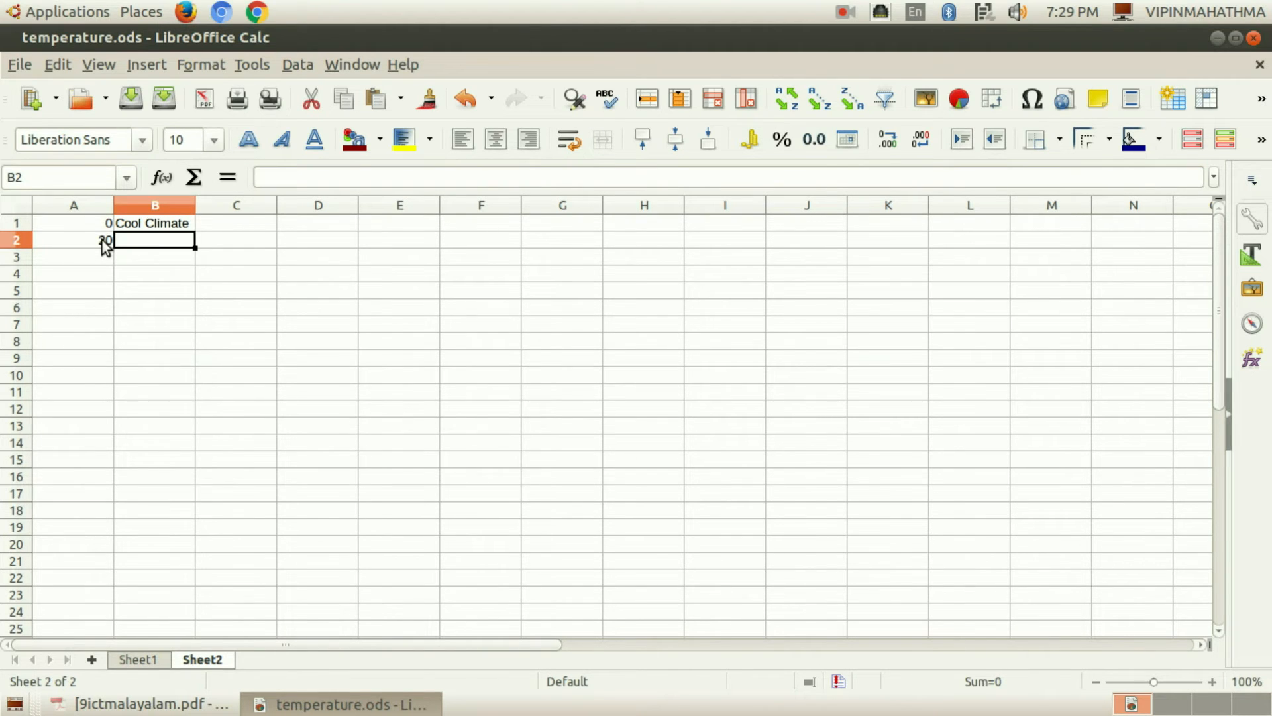
{"action": "type", "text": "Moderate Climate"}
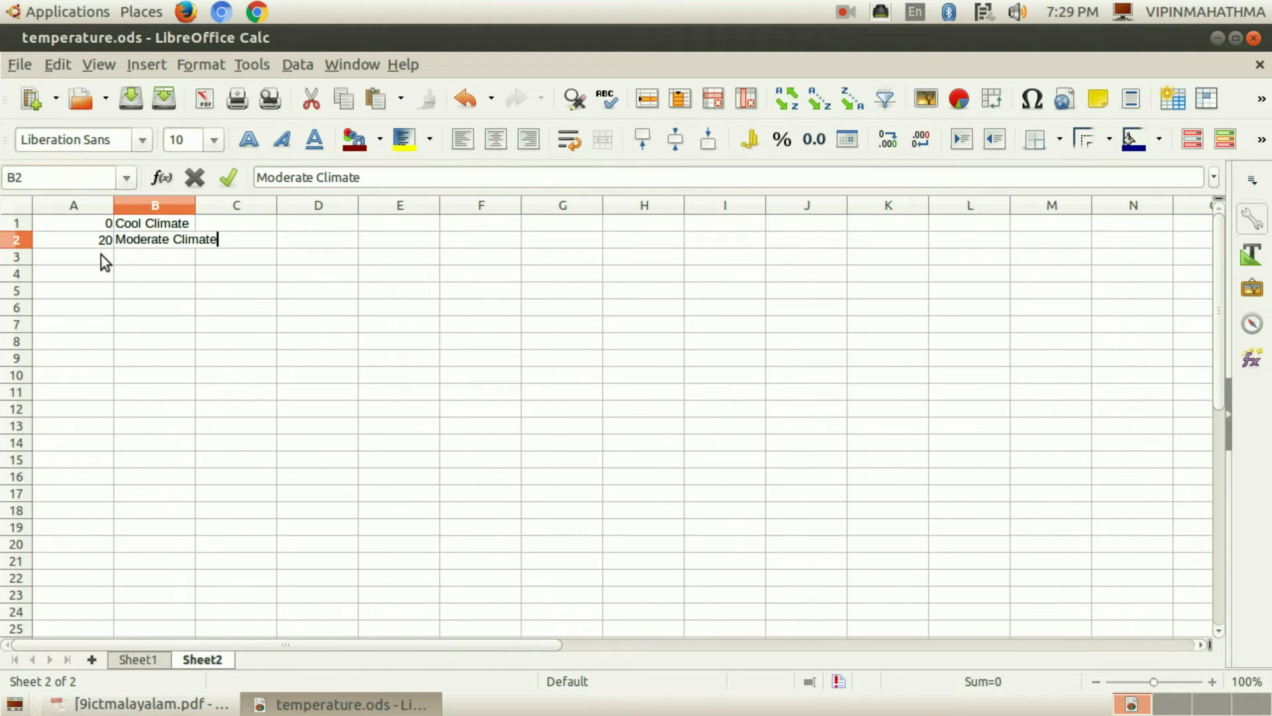
Enter 30 in A3 and Hot Climate in B3 of the new sheet.
{"action": "left_click", "coordinate": [101, 254]}
{"action": "type", "text": "30"}
{"action": "key", "text": "Tab"}
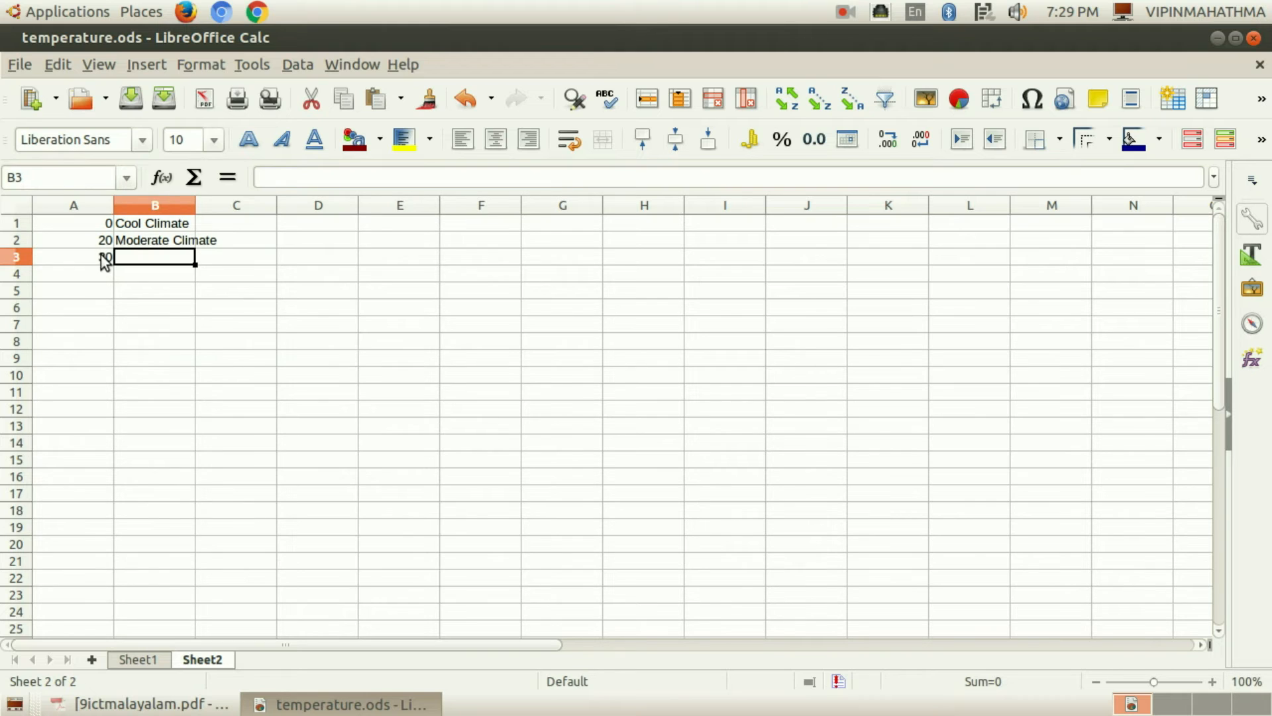
{"action": "type", "text": "Hot"}
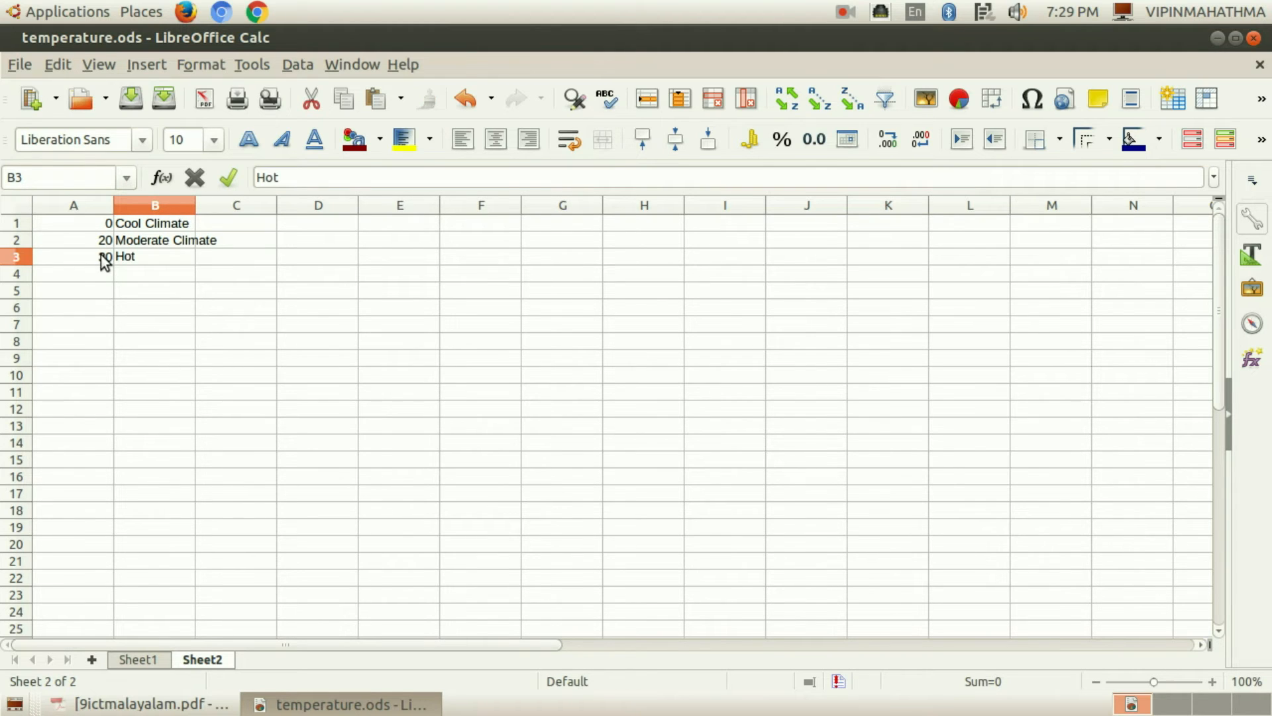
{"action": "type", "text": " Climate"}
{"action": "left_click", "coordinate": [129, 291]}
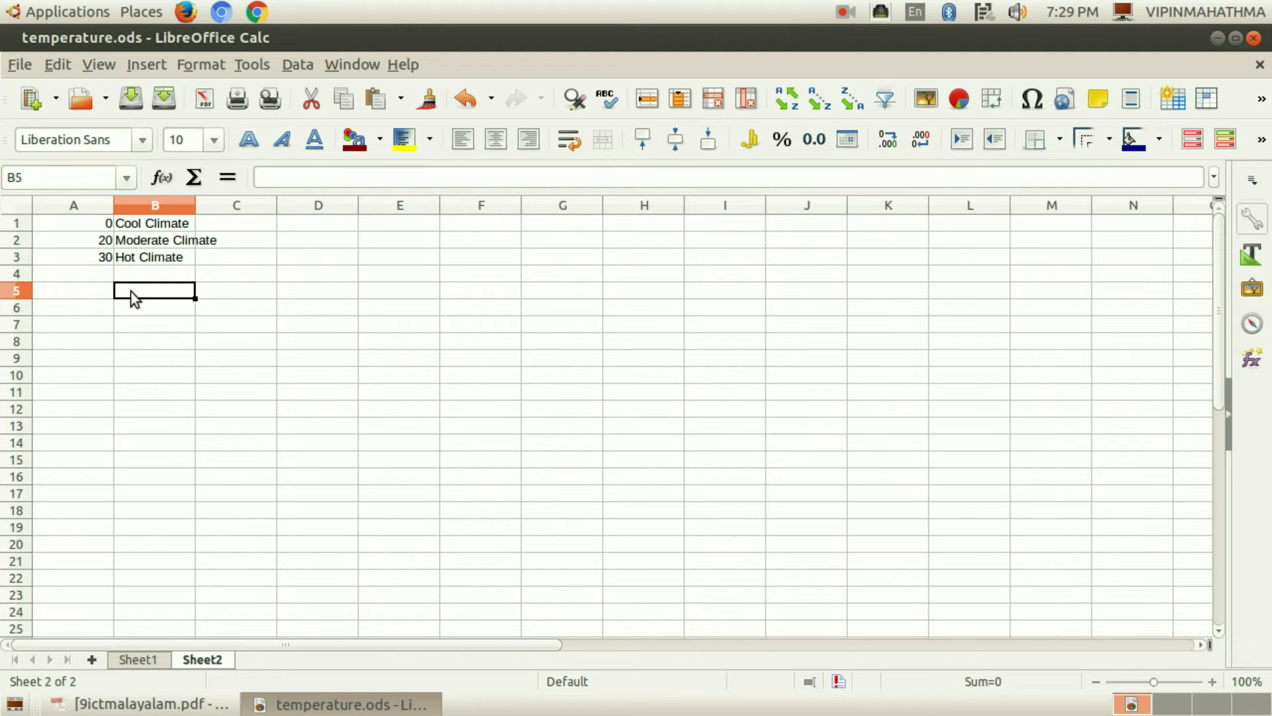
Widen column B on Sheet2 to fit the climate names and centre the contents of A1:B3.
{"action": "left_click_drag", "start_coordinate": [192, 204], "coordinate": [228, 203]}
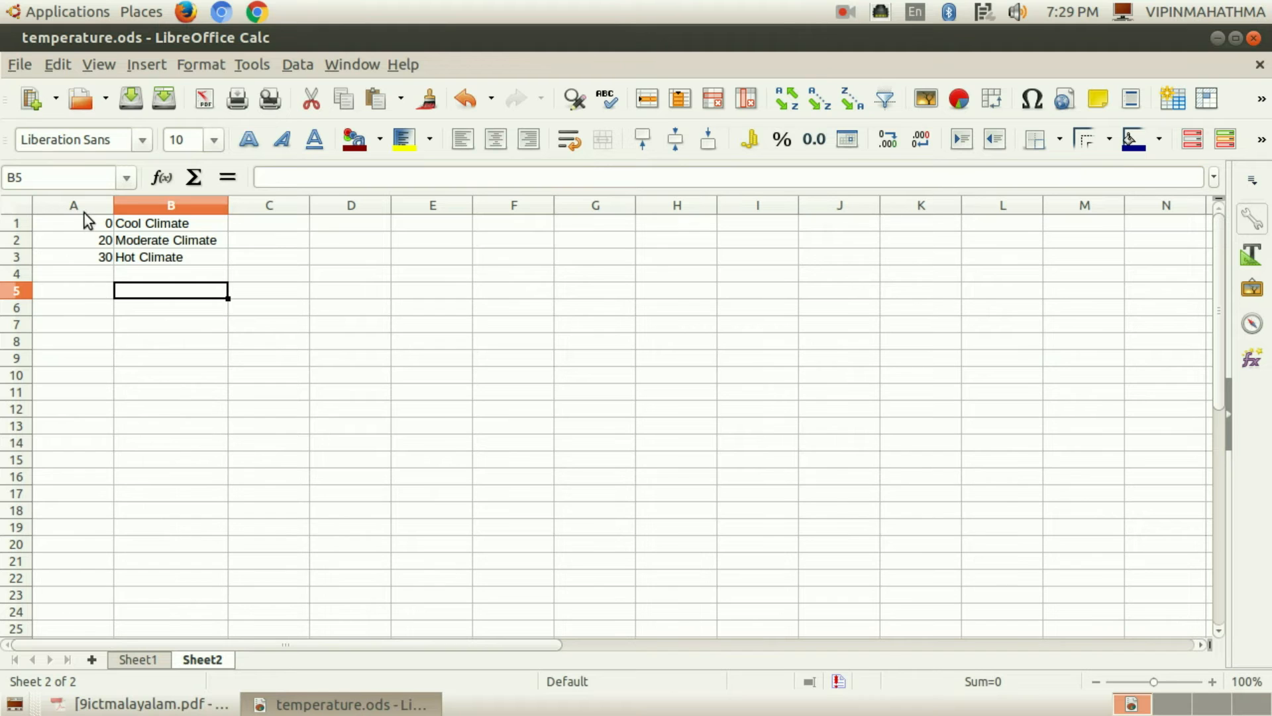
{"action": "left_click_drag", "start_coordinate": [99, 226], "coordinate": [150, 259]}
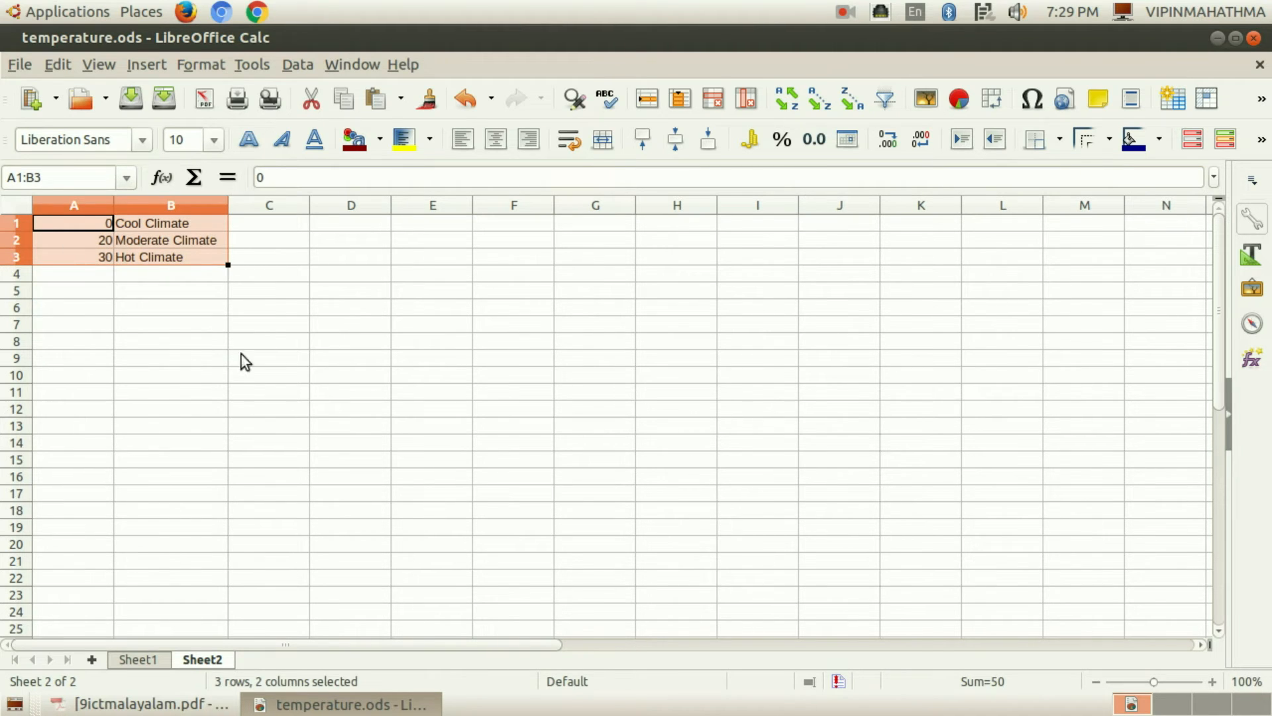
{"action": "left_click", "coordinate": [497, 139]}
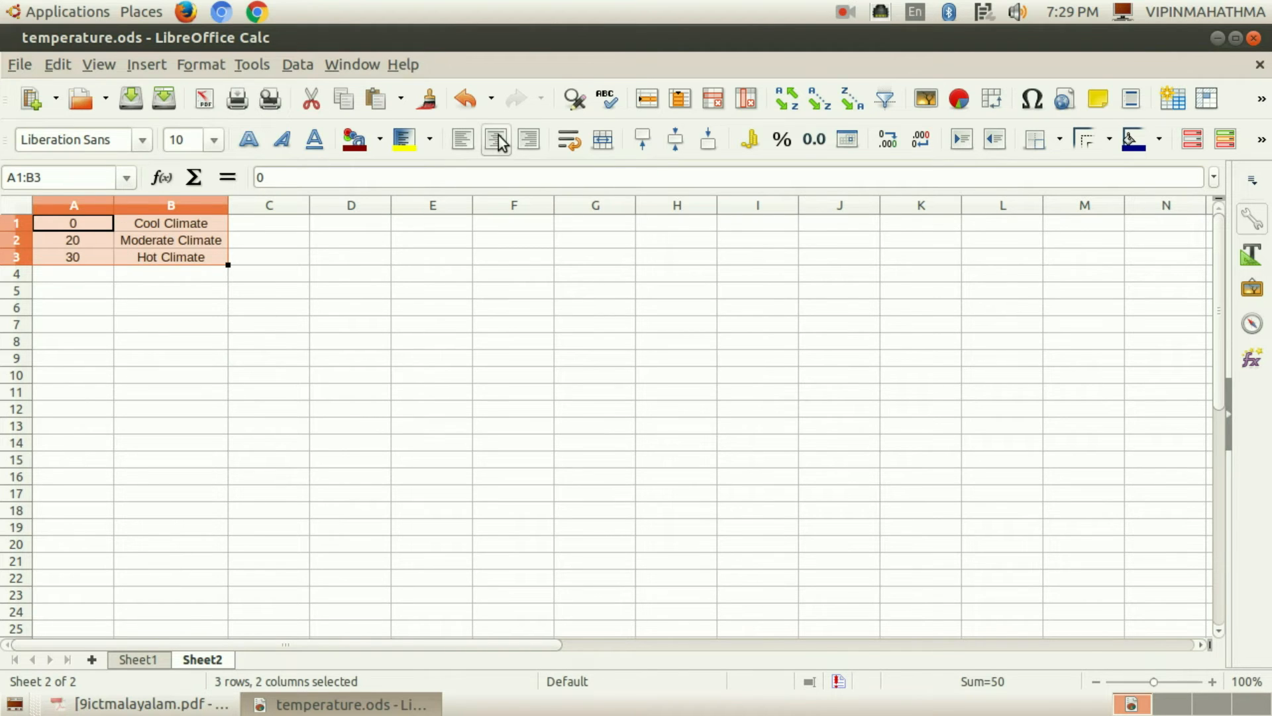
Define the threshold table A1:B3 on Sheet2 as a database range named climate.
{"action": "left_click", "coordinate": [303, 64]}
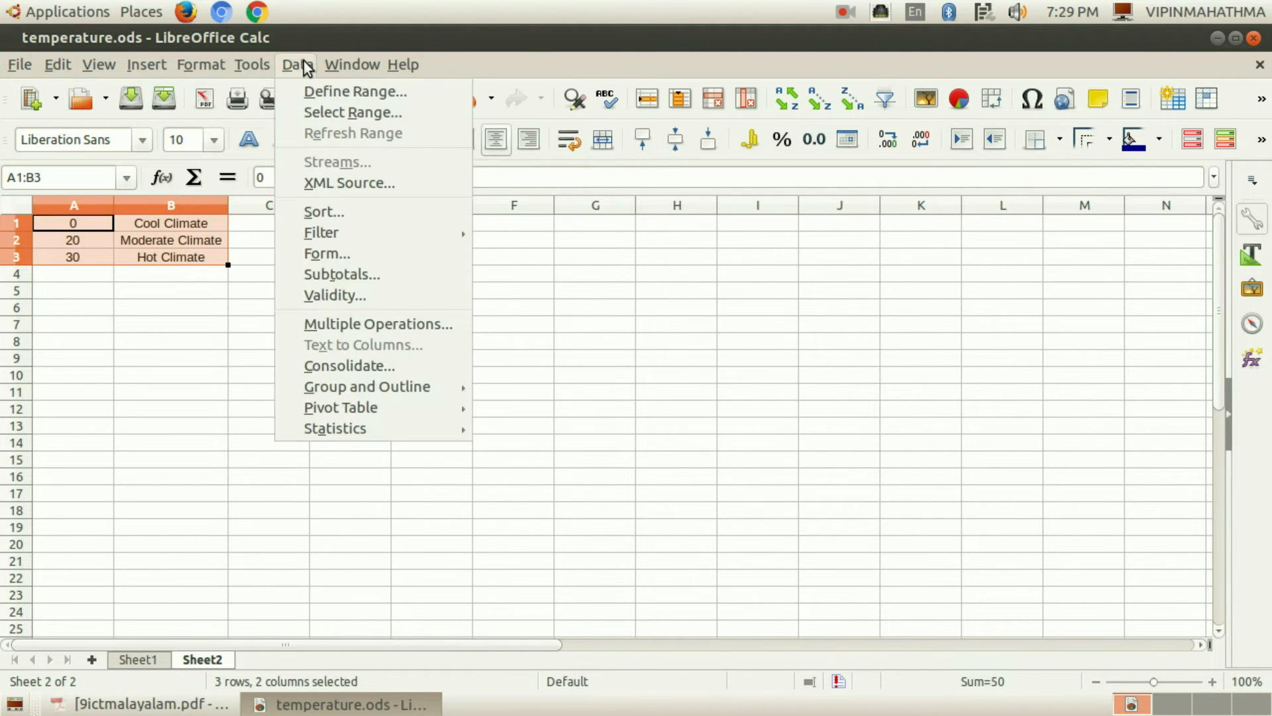
{"action": "left_click", "coordinate": [420, 95]}
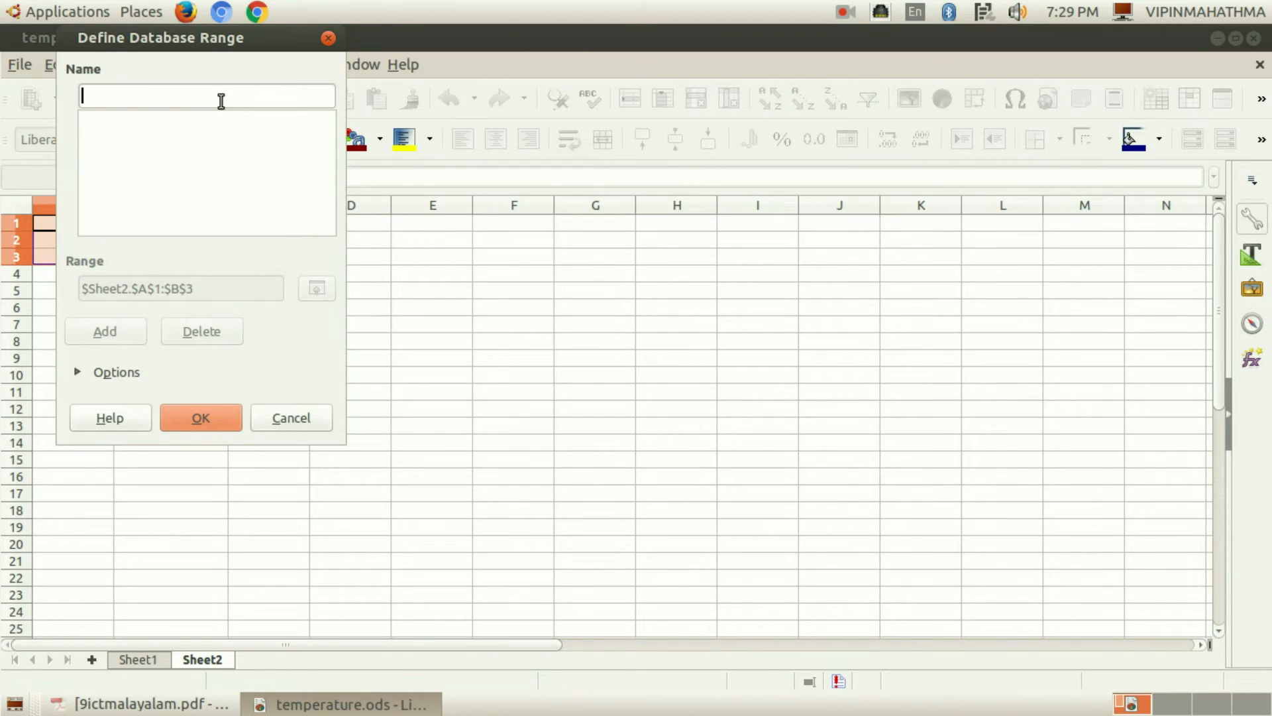
{"action": "type", "text": "cl"}
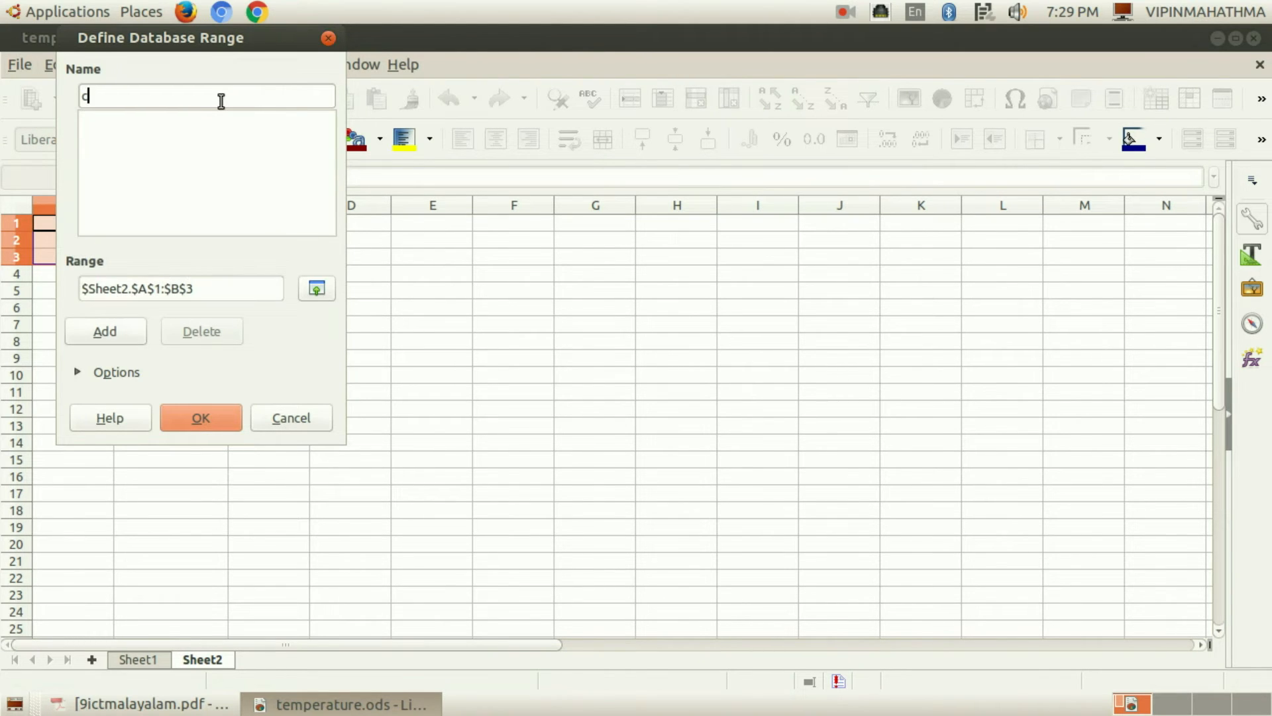
{"action": "type", "text": "imate"}
{"action": "left_click", "coordinate": [208, 423]}
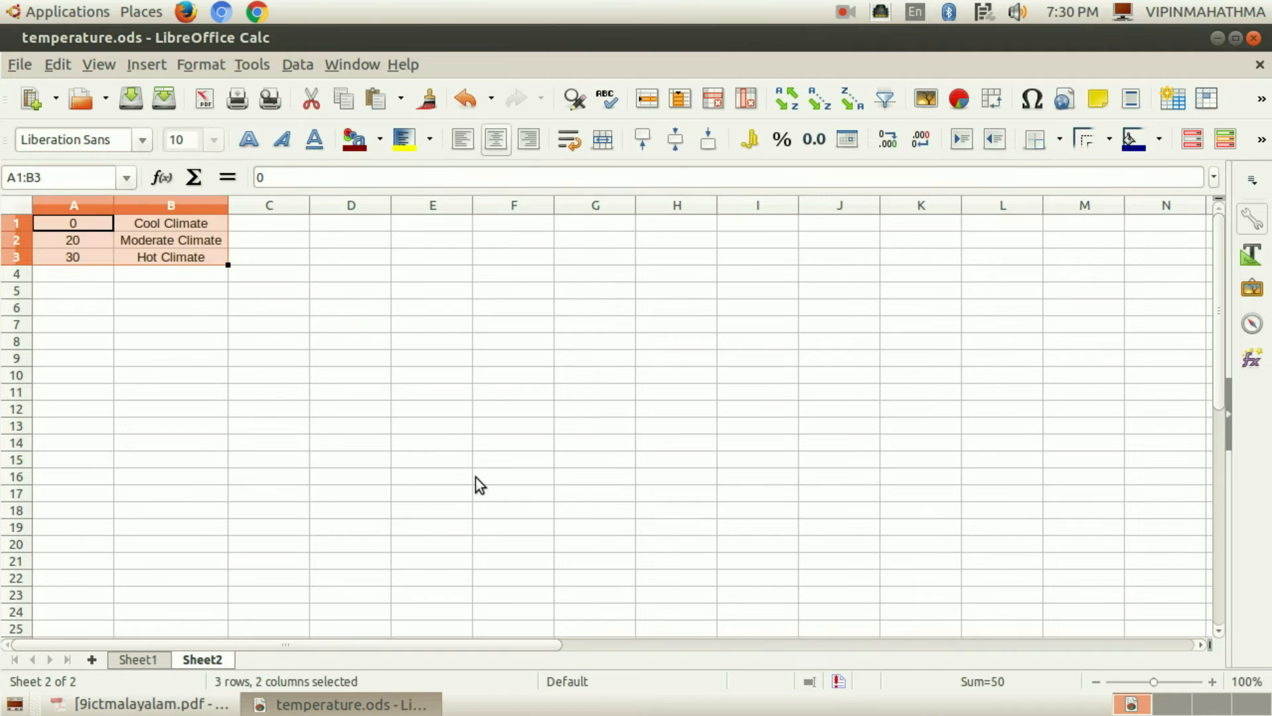
Delete the Climate column G with its IF formulas from Sheet1.
{"action": "left_click", "coordinate": [136, 660]}
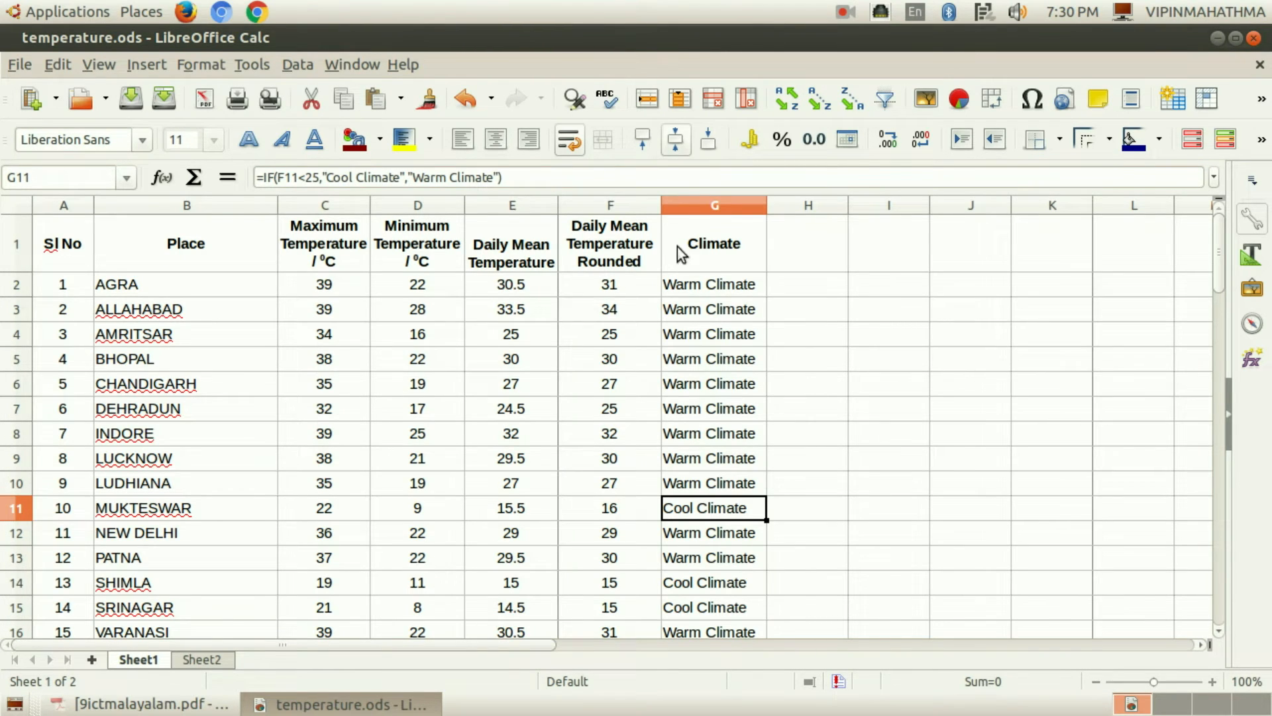
{"action": "right_click", "coordinate": [742, 206]}
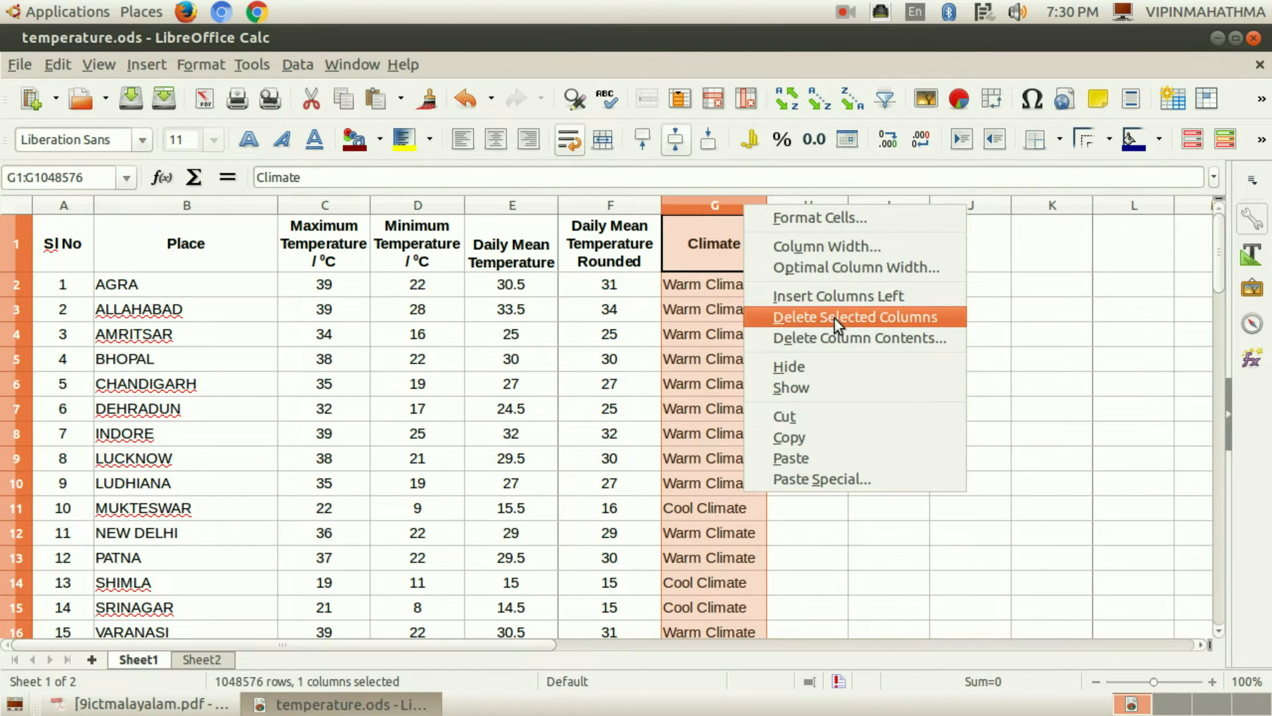
{"action": "left_click", "coordinate": [935, 317]}
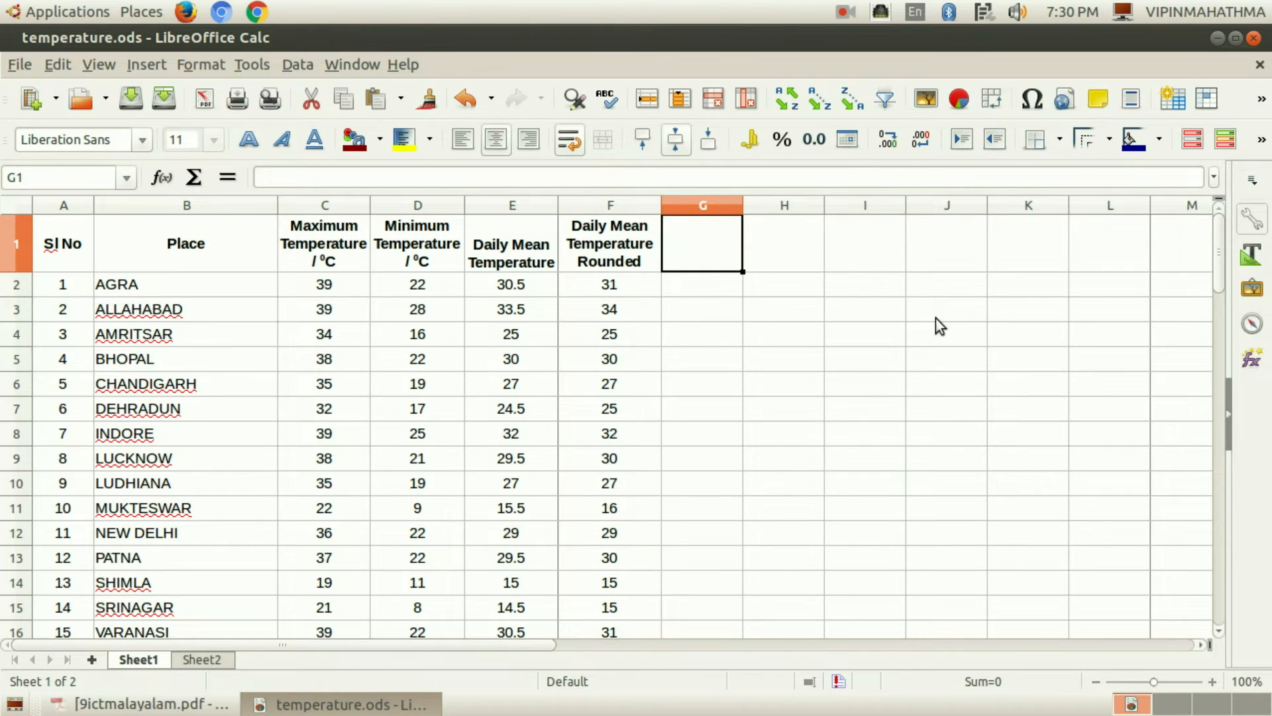
Enter Climate as a bold heading in G1 of Sheet1.
{"action": "type", "text": "Cli"}
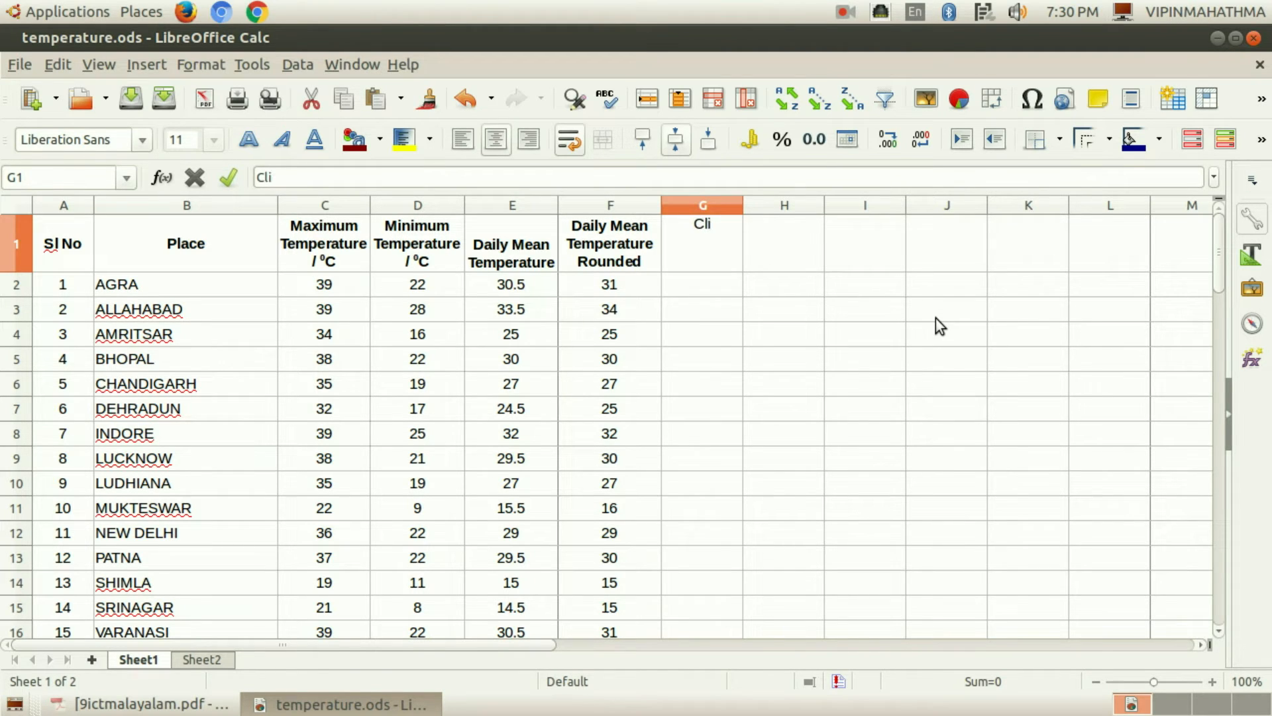
{"action": "type", "text": "mate"}
{"action": "left_click", "coordinate": [792, 382]}
{"action": "left_click", "coordinate": [714, 252]}
{"action": "left_click", "coordinate": [249, 141]}
Start a LOOKUP function for cell G2 with the Function Wizard.
{"action": "left_click", "coordinate": [698, 284]}
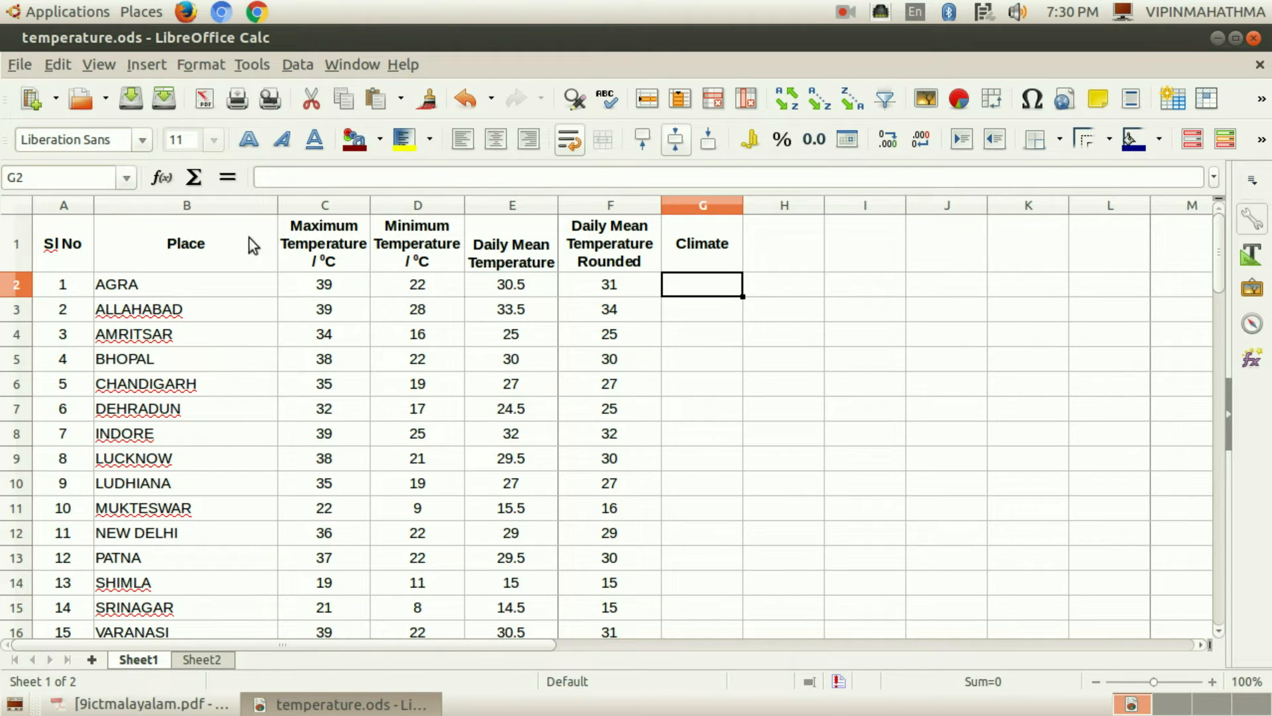
{"action": "left_click", "coordinate": [162, 177]}
{"action": "left_click_drag", "start_coordinate": [363, 259], "coordinate": [364, 413]}
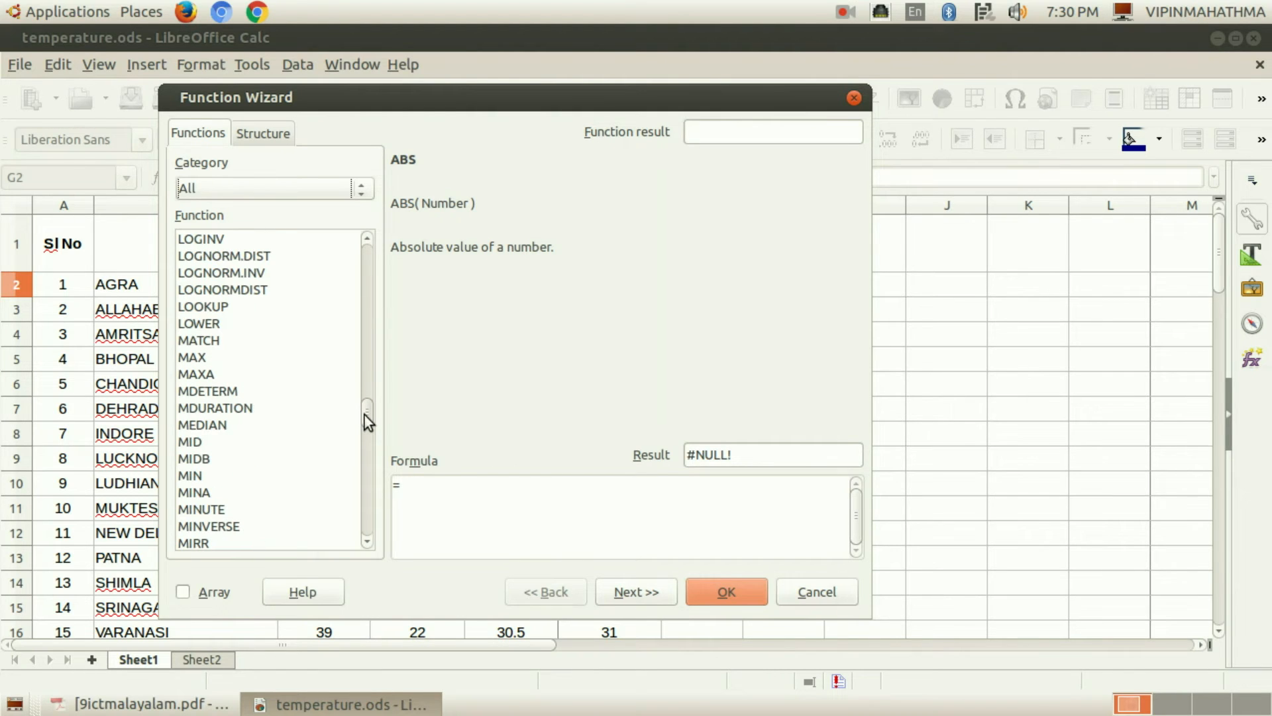
{"action": "left_click", "coordinate": [237, 309]}
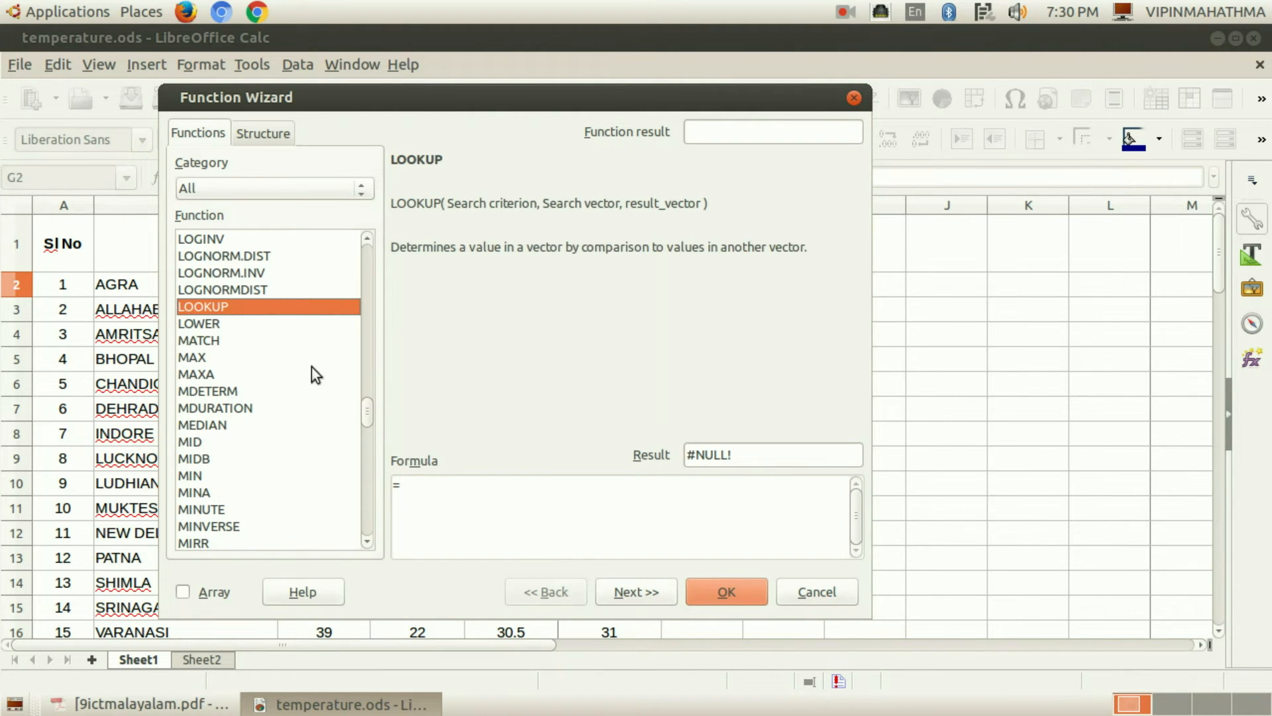
{"action": "left_click", "coordinate": [634, 591]}
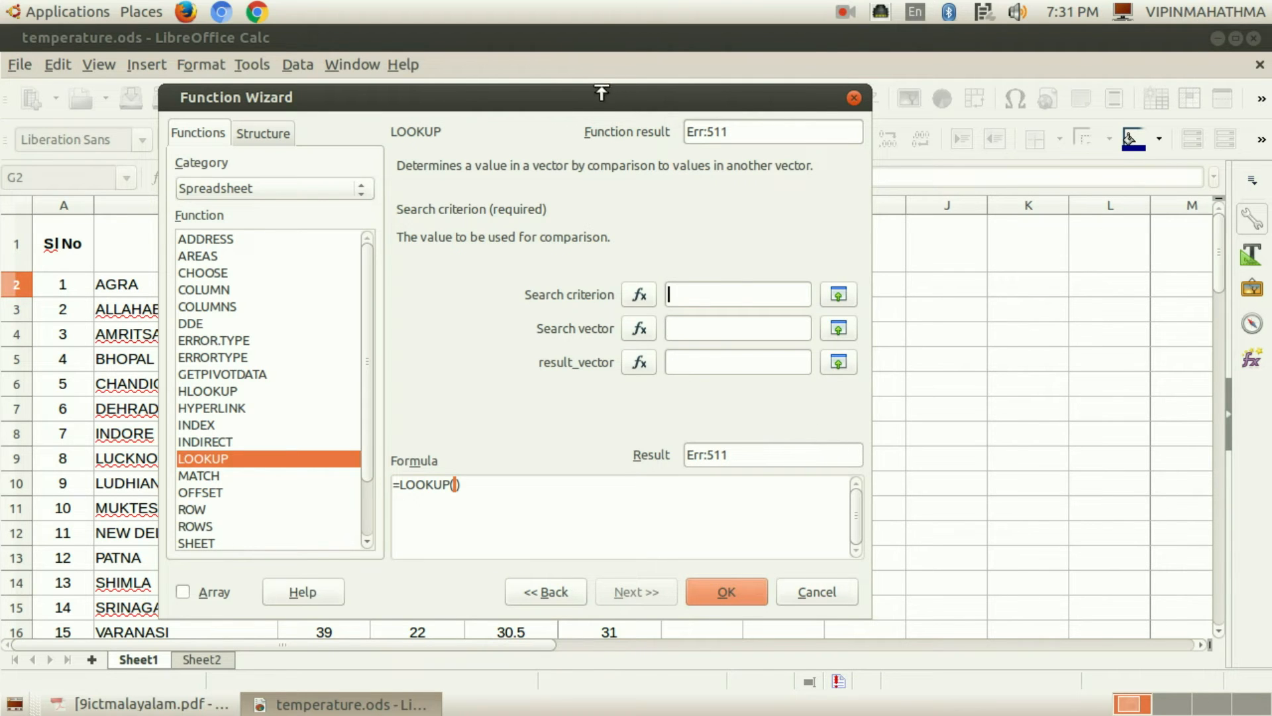
{"action": "left_click_drag", "start_coordinate": [592, 98], "coordinate": [647, 382]}
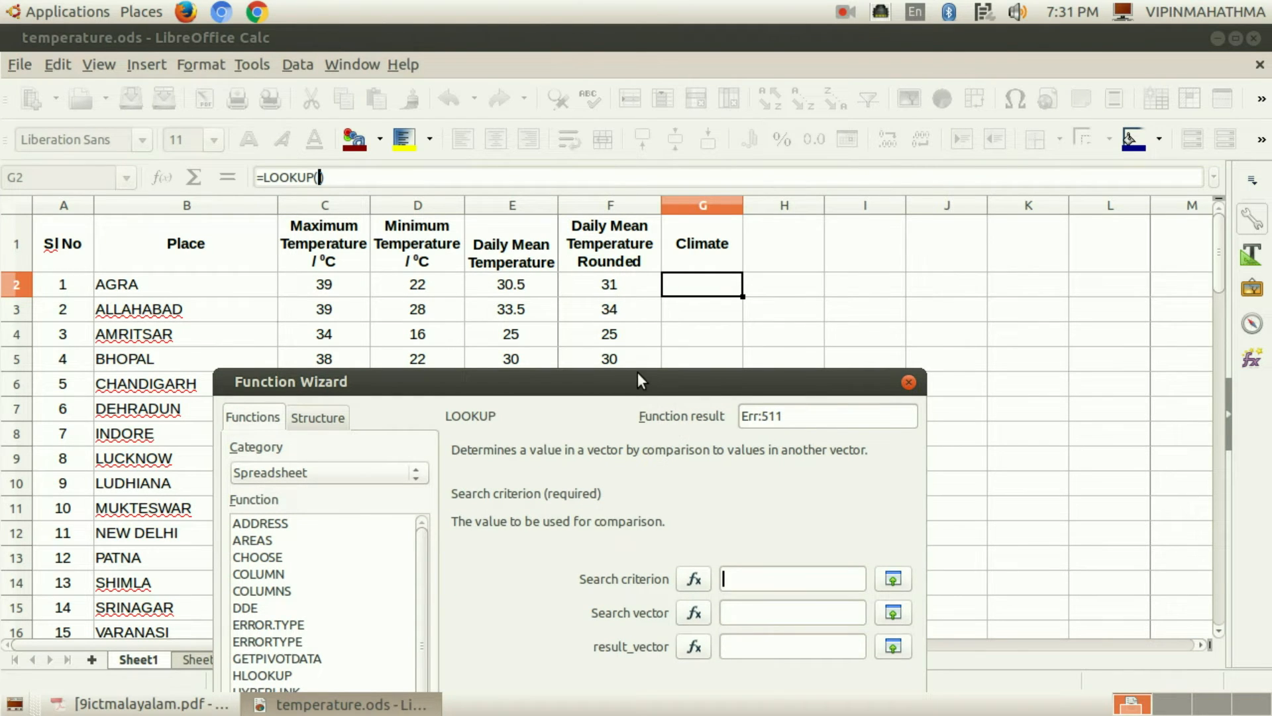
{"action": "left_click_drag", "start_coordinate": [638, 379], "coordinate": [615, 107]}
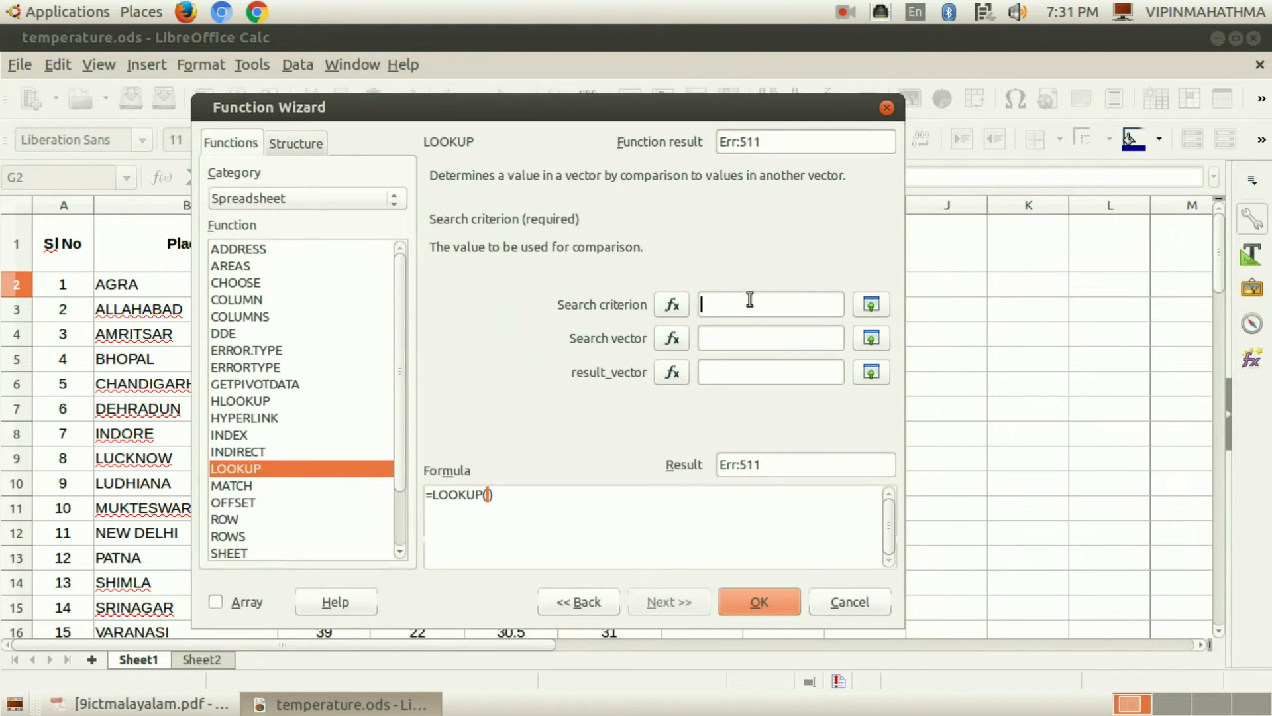
Set the LOOKUP search criterion to F2 and the search vector to climate, and insert the formula in G2.
{"action": "type", "text": "f"}
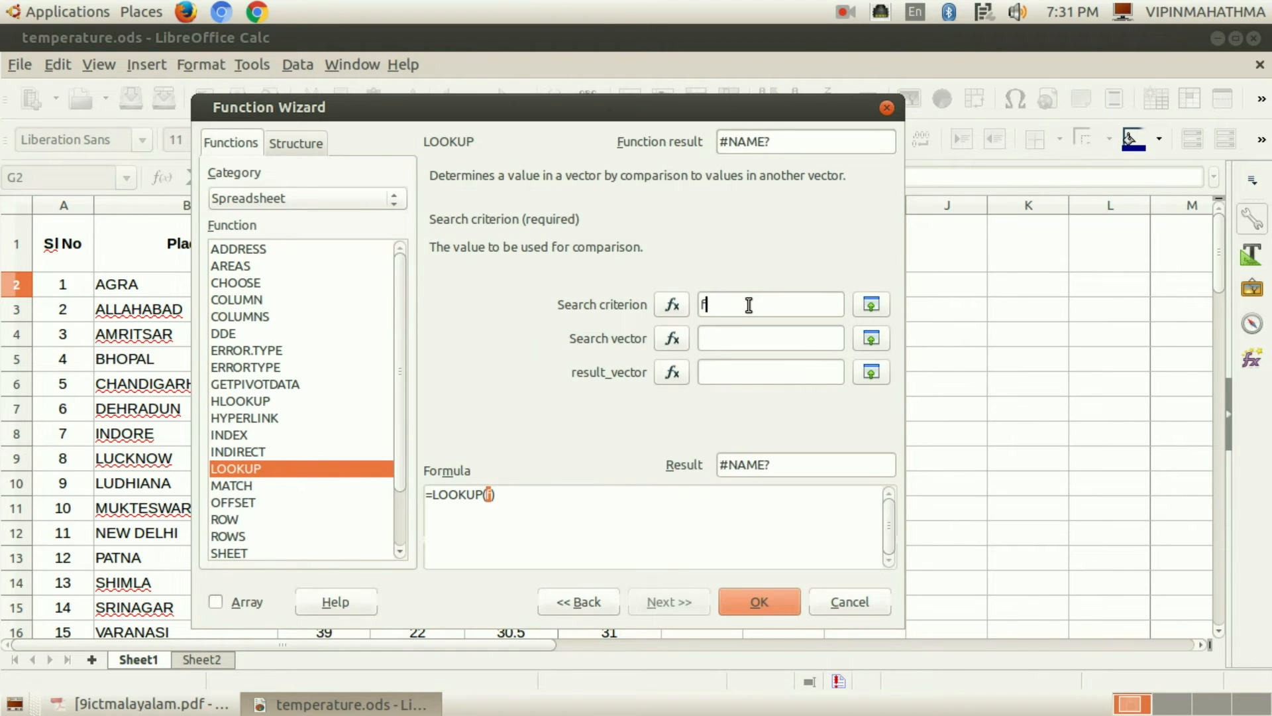
{"action": "key", "text": "BackSpace"}
{"action": "type", "text": "F2"}
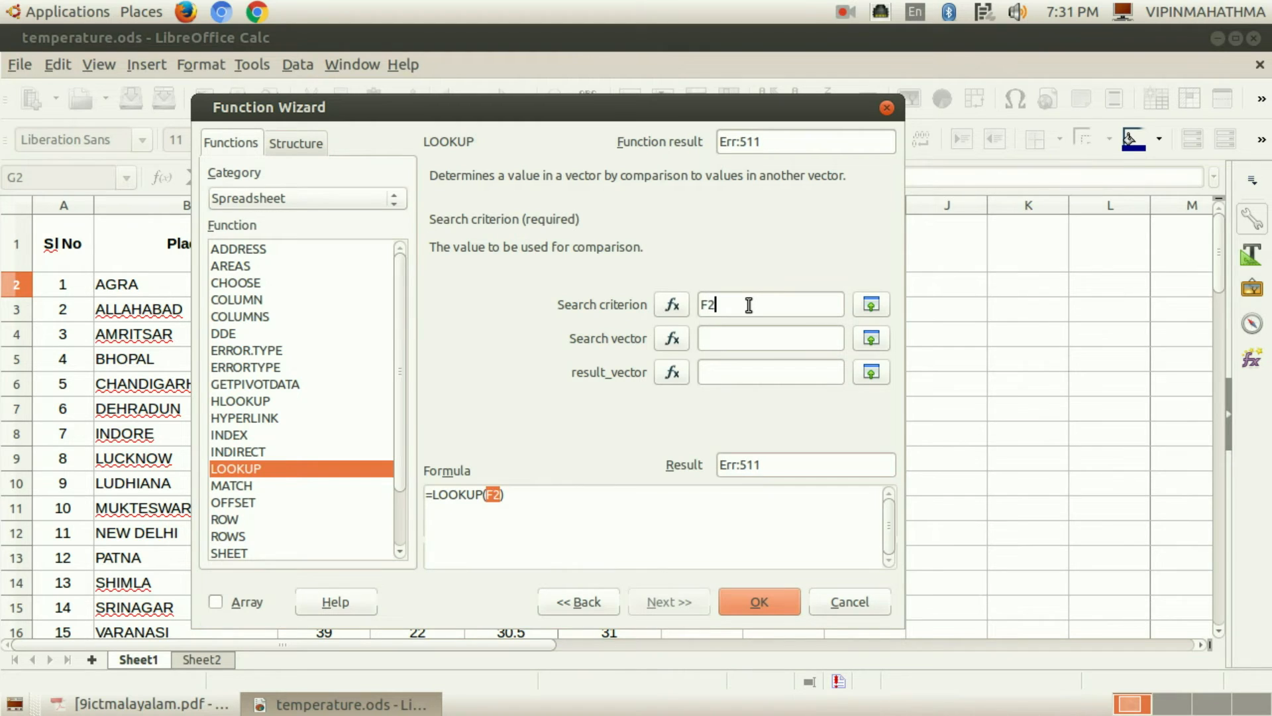
{"action": "left_click", "coordinate": [717, 340]}
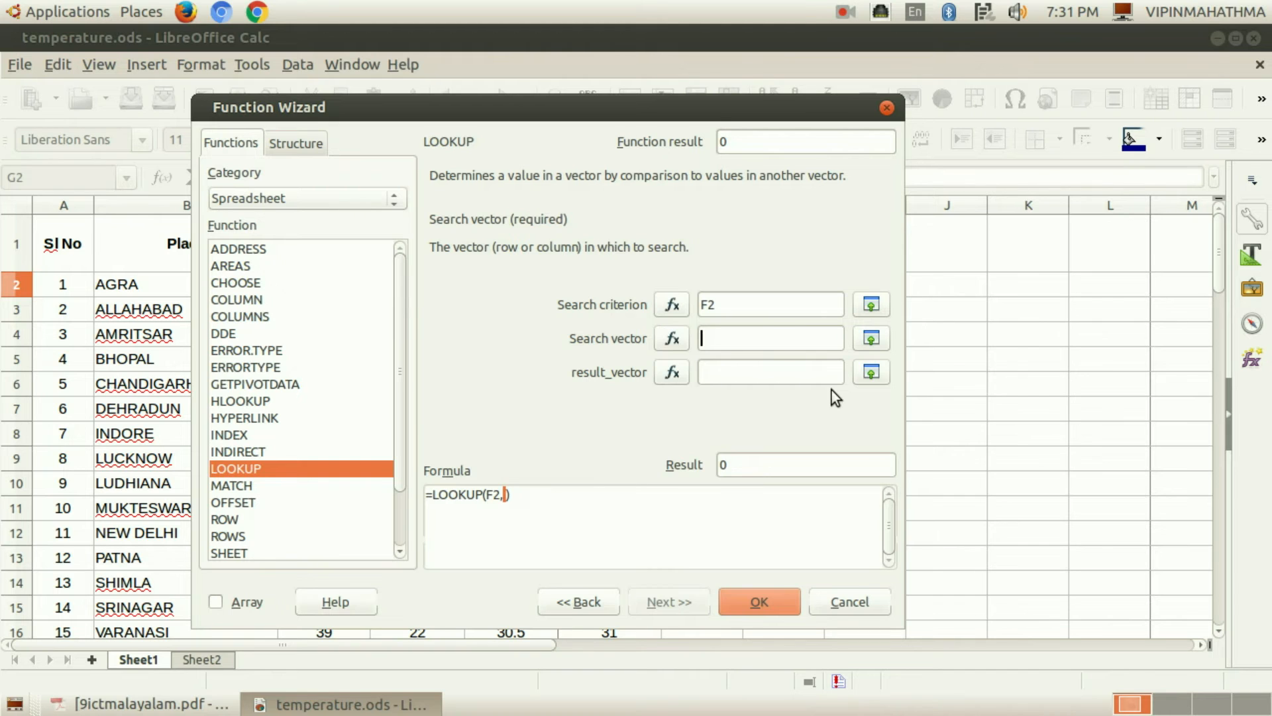
{"action": "type", "text": "climate"}
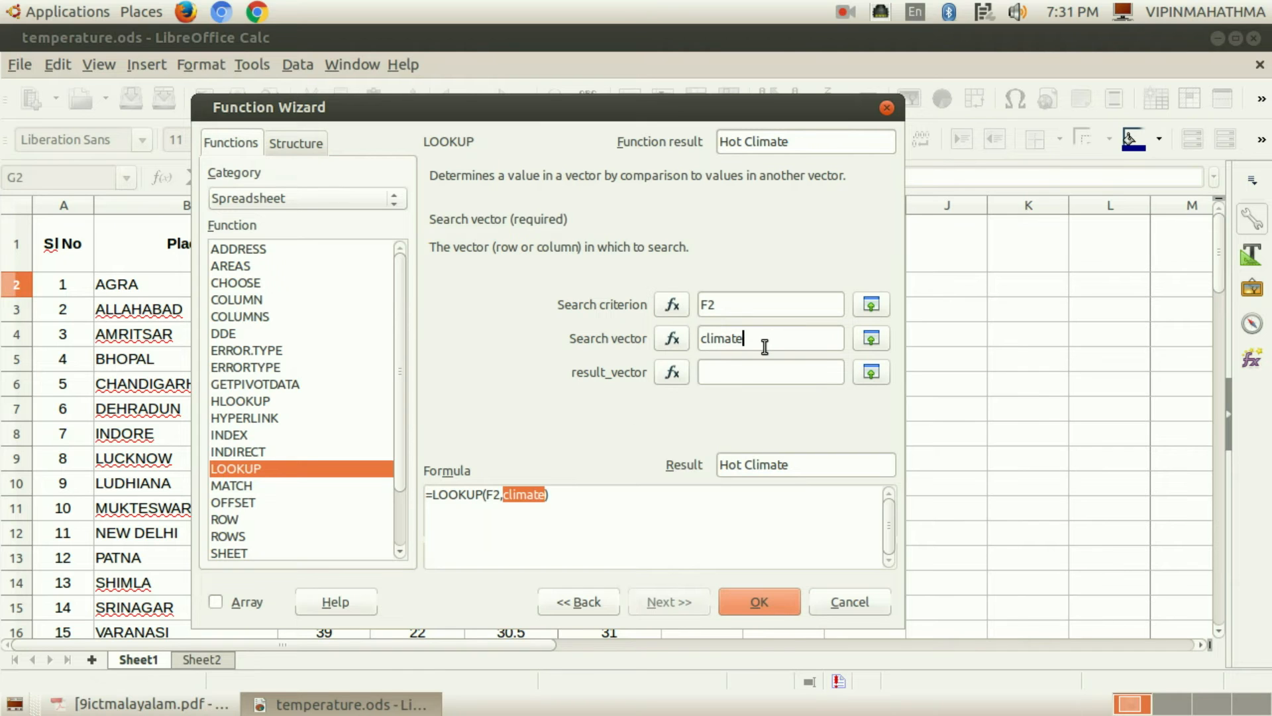
{"action": "left_click", "coordinate": [762, 603]}
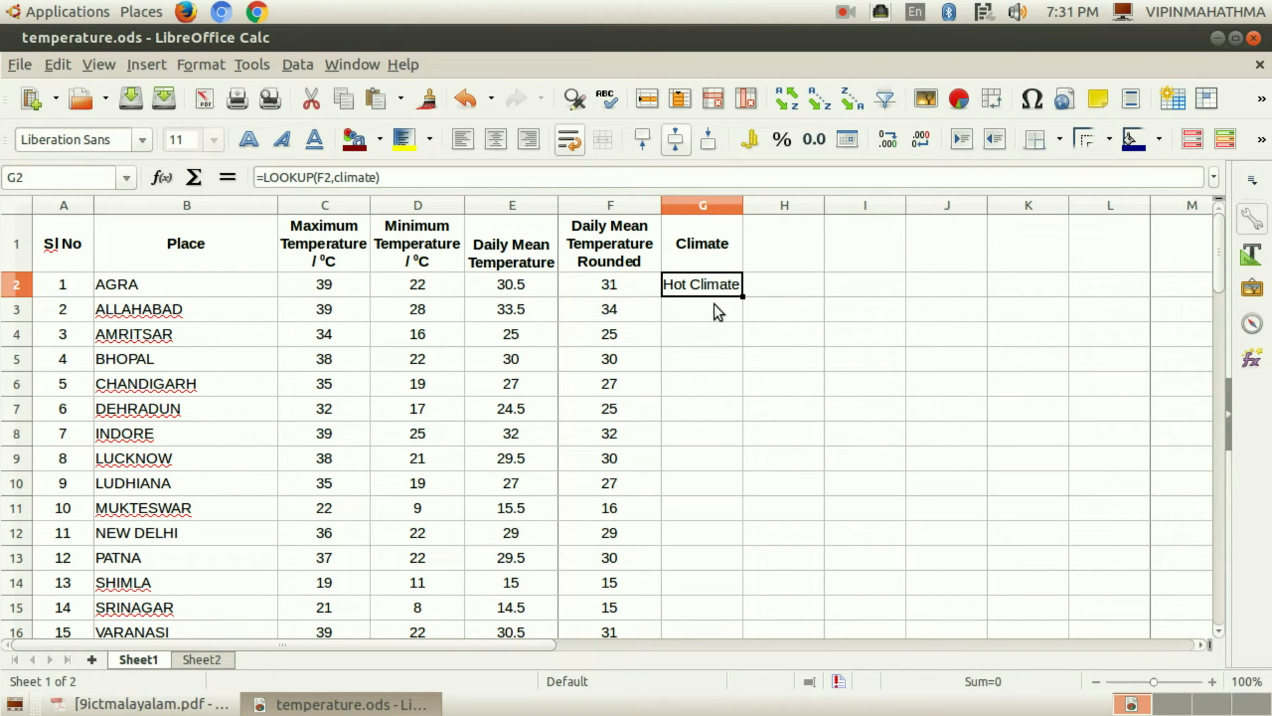
Widen column G to fit the longest climate name and fill the LOOKUP formula from G2 down to G61.
{"action": "left_click_drag", "start_coordinate": [743, 204], "coordinate": [792, 204]}
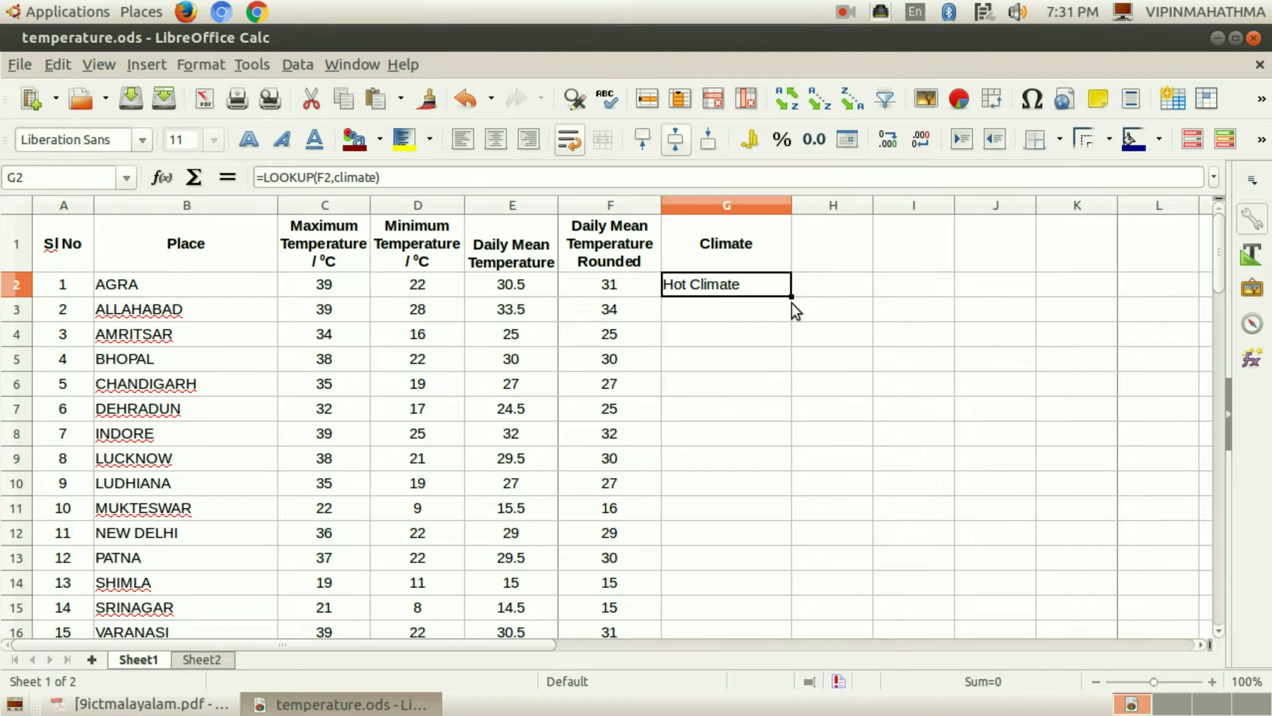
{"action": "left_click_drag", "start_coordinate": [792, 298], "coordinate": [822, 305]}
{"action": "scroll", "coordinate": [864, 446], "scroll_direction": "up", "scroll_amount": 19}
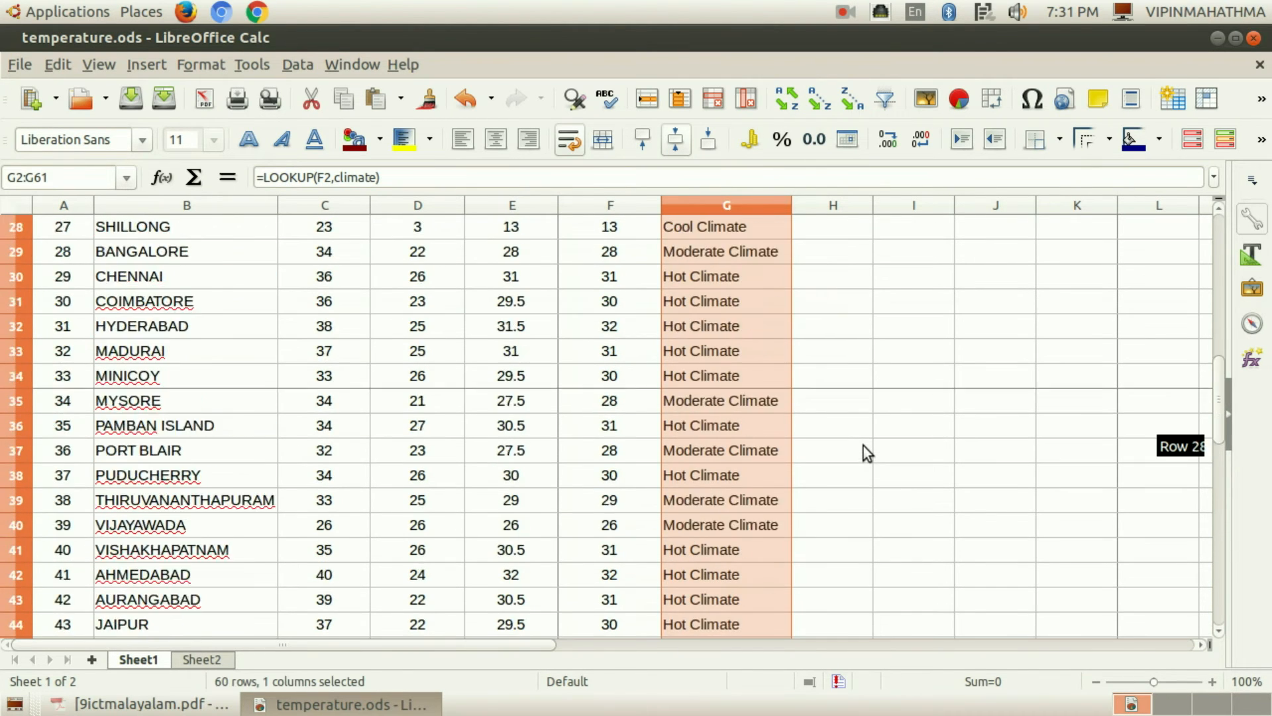
Centre the contents of the Climate column G.
{"action": "left_click", "coordinate": [756, 456]}
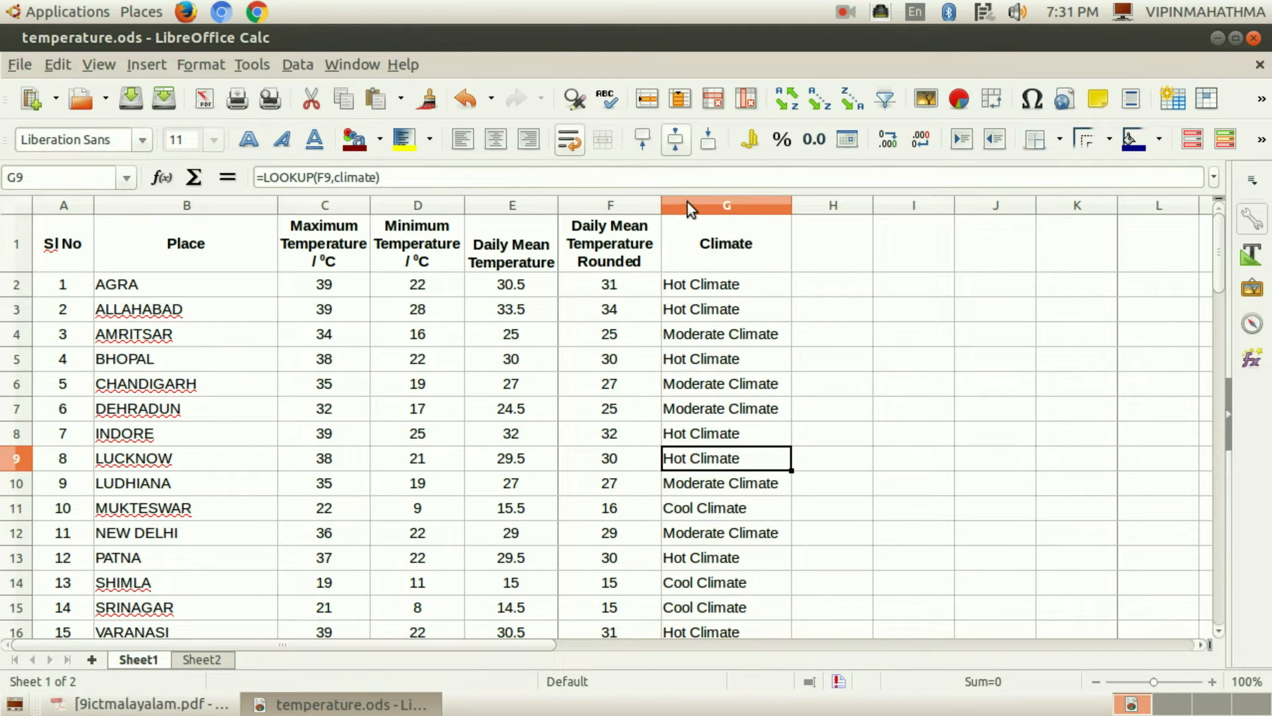
{"action": "left_click", "coordinate": [708, 204]}
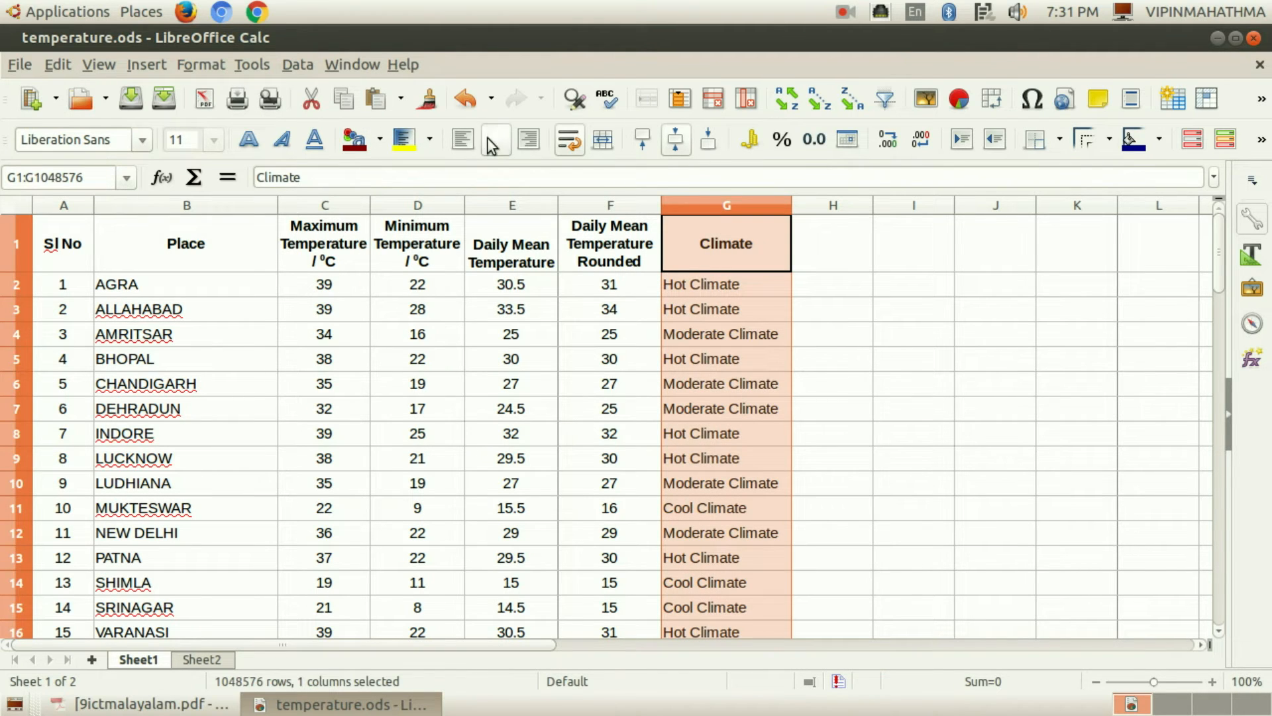
{"action": "left_click", "coordinate": [825, 287]}
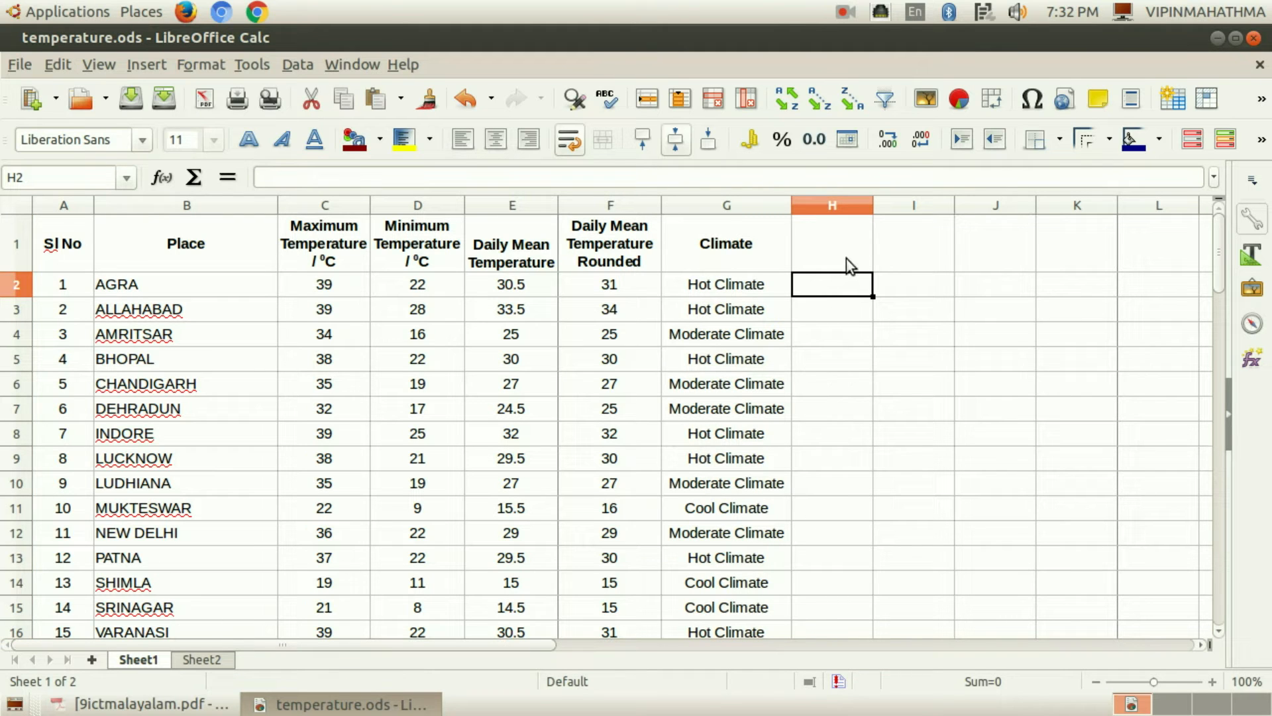
{"action": "left_click", "coordinate": [845, 258]}
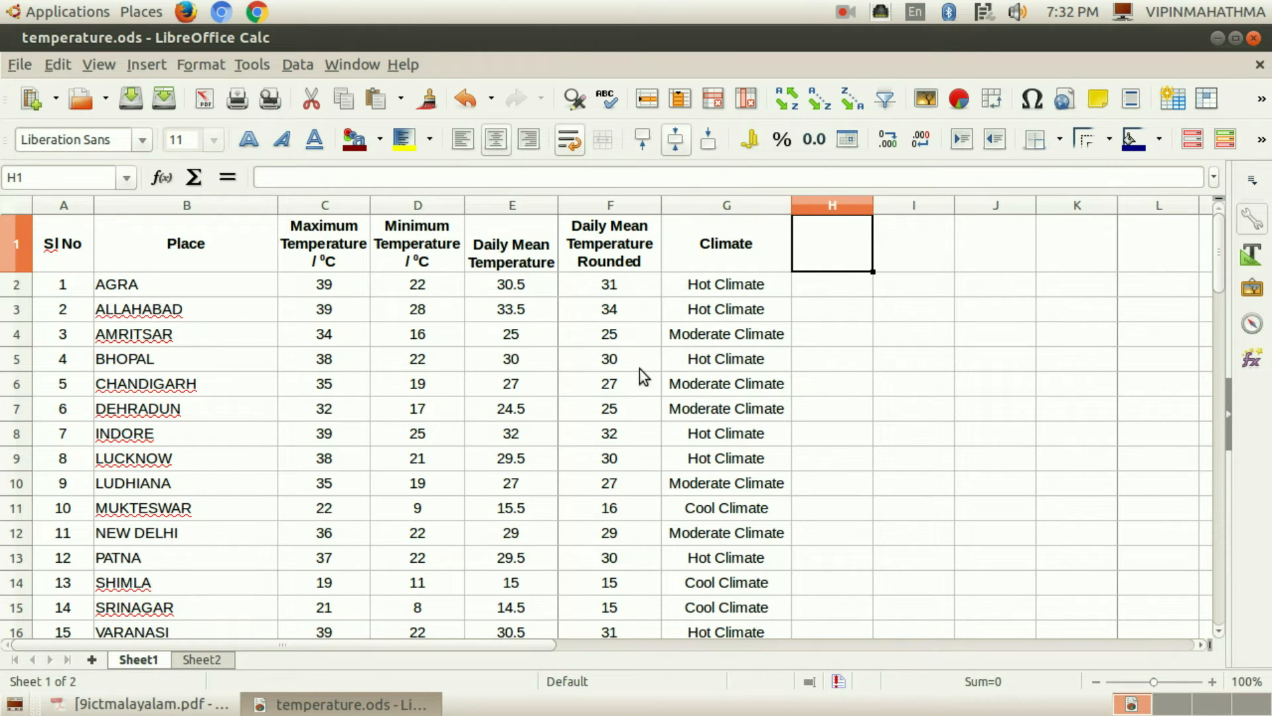
Turn on AutoFilter for the temperature table and show only rows whose Daily Mean Temperature Rounded is 25.
{"action": "left_click", "coordinate": [606, 251]}
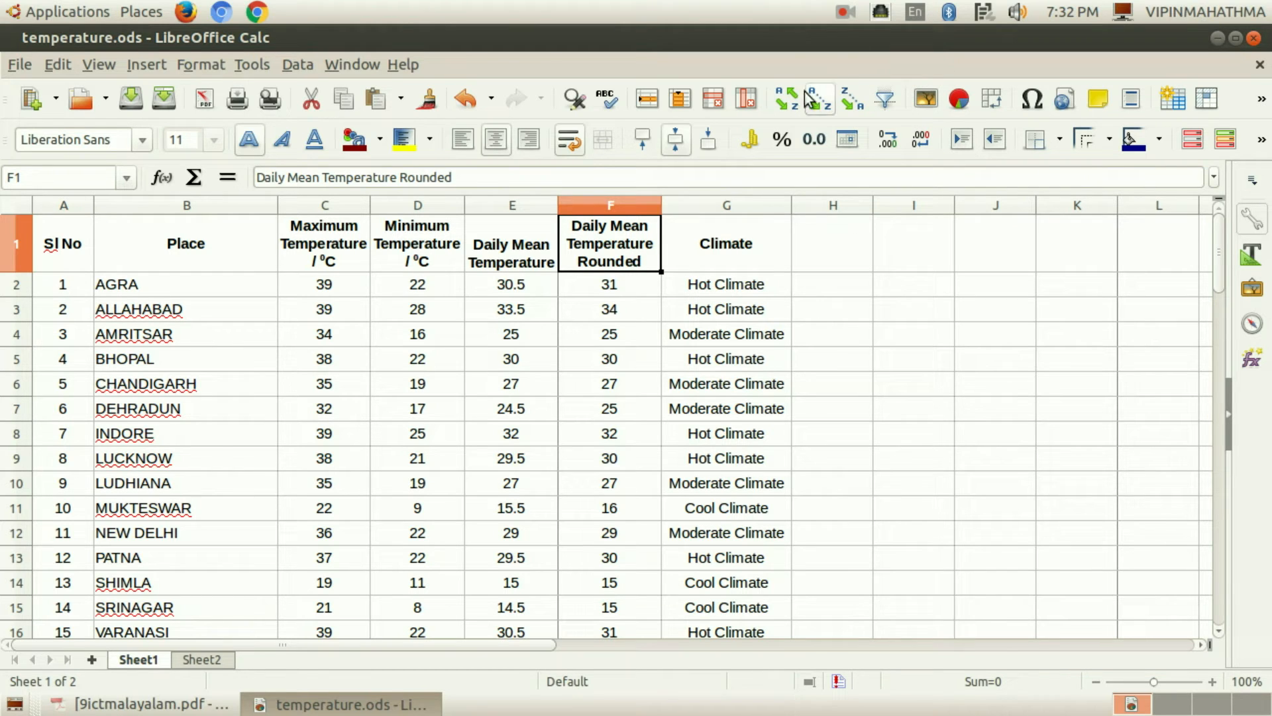
{"action": "left_click", "coordinate": [888, 103]}
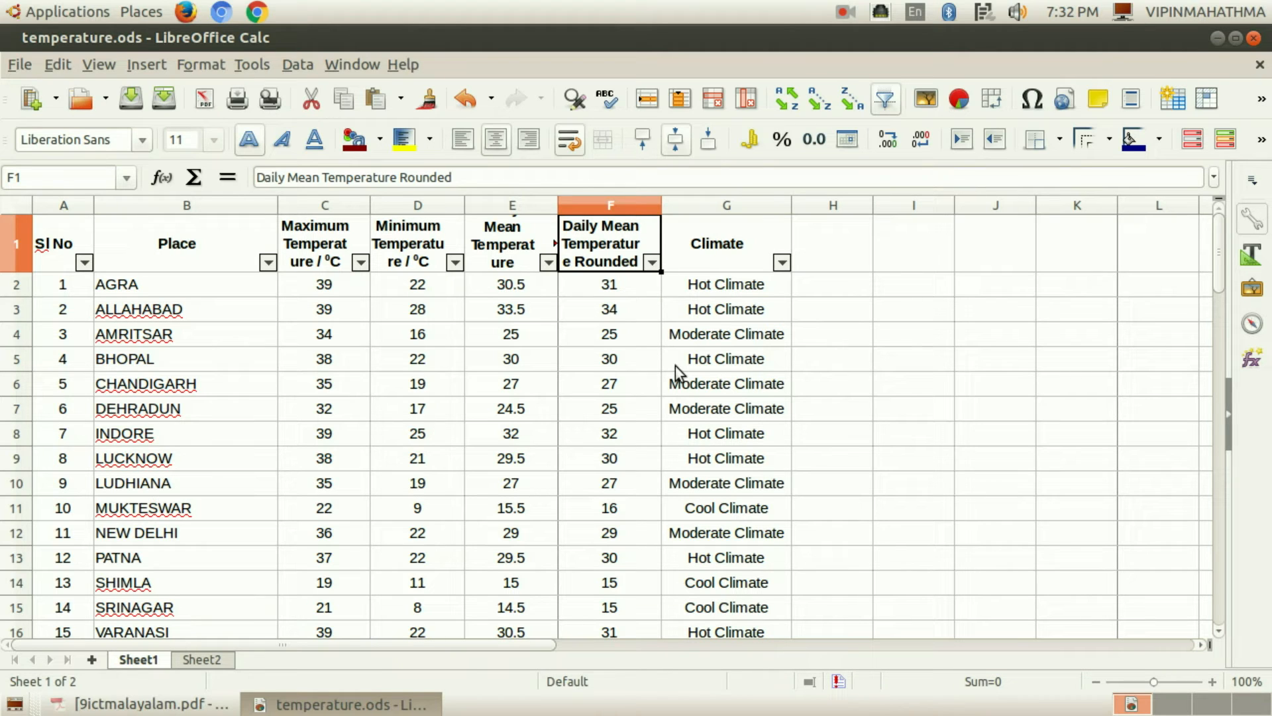
{"action": "left_click", "coordinate": [647, 264]}
{"action": "scroll", "coordinate": [722, 482], "scroll_direction": "down", "scroll_amount": 2}
{"action": "scroll", "coordinate": [722, 482], "scroll_direction": "down", "scroll_amount": 2}
{"action": "left_click", "coordinate": [683, 577]}
{"action": "scroll", "coordinate": [782, 486], "scroll_direction": "up", "scroll_amount": 5}
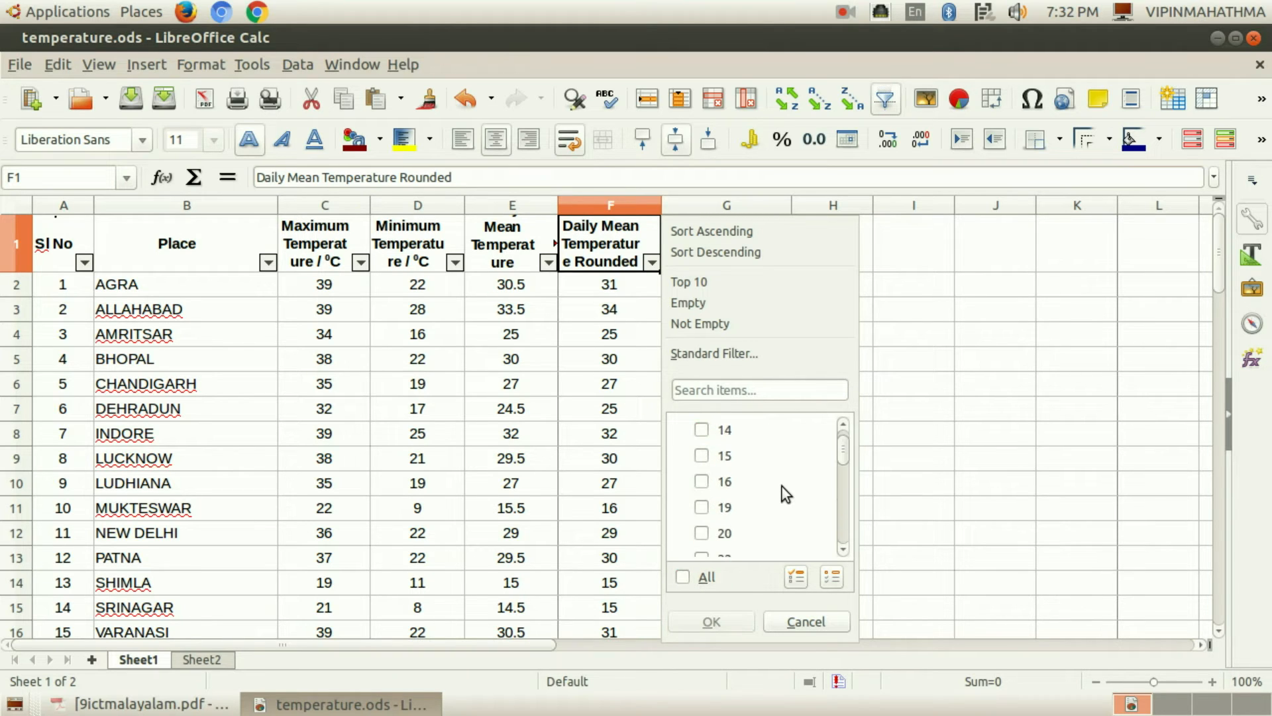
{"action": "scroll", "coordinate": [781, 487], "scroll_direction": "down", "scroll_amount": 3}
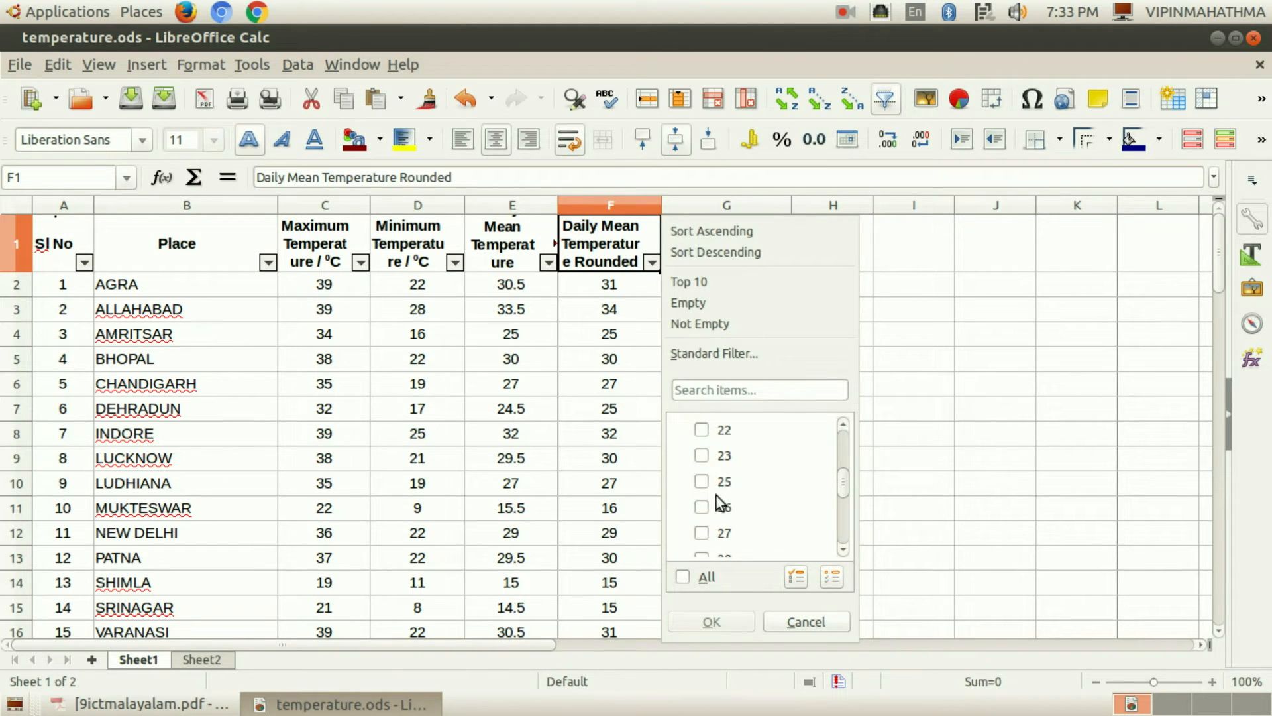
{"action": "left_click", "coordinate": [703, 481]}
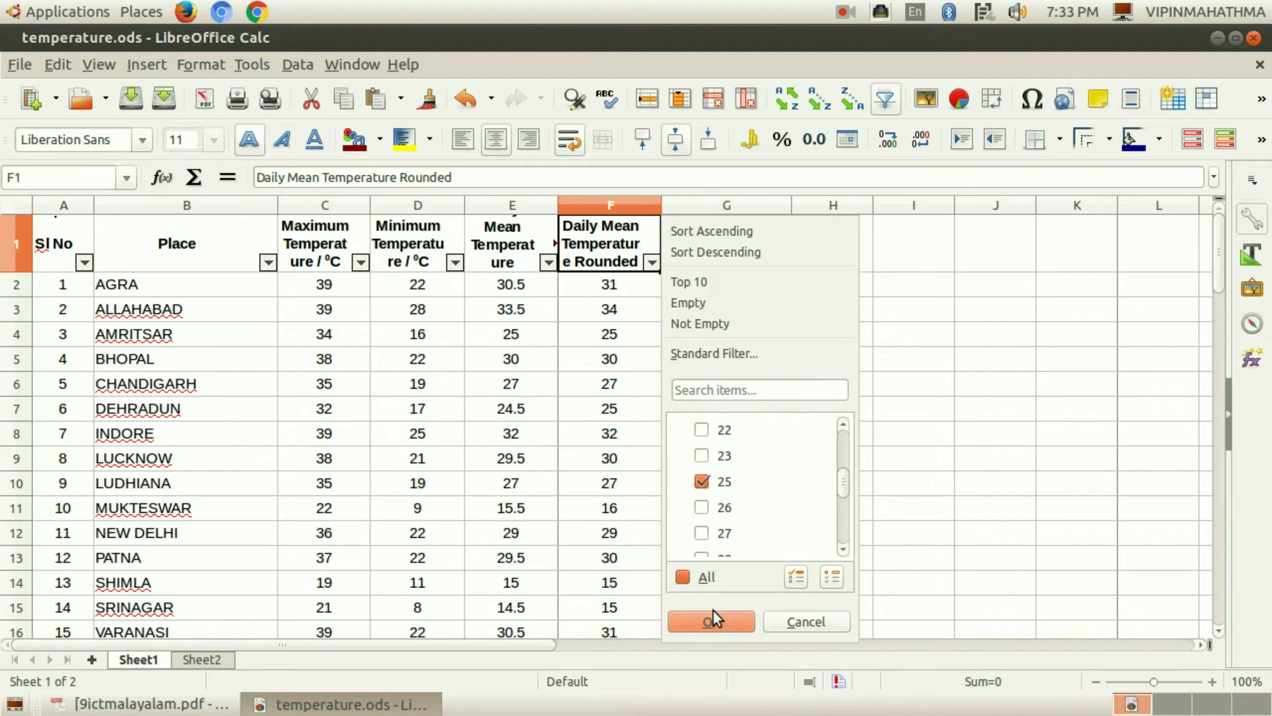
{"action": "left_click", "coordinate": [699, 623]}
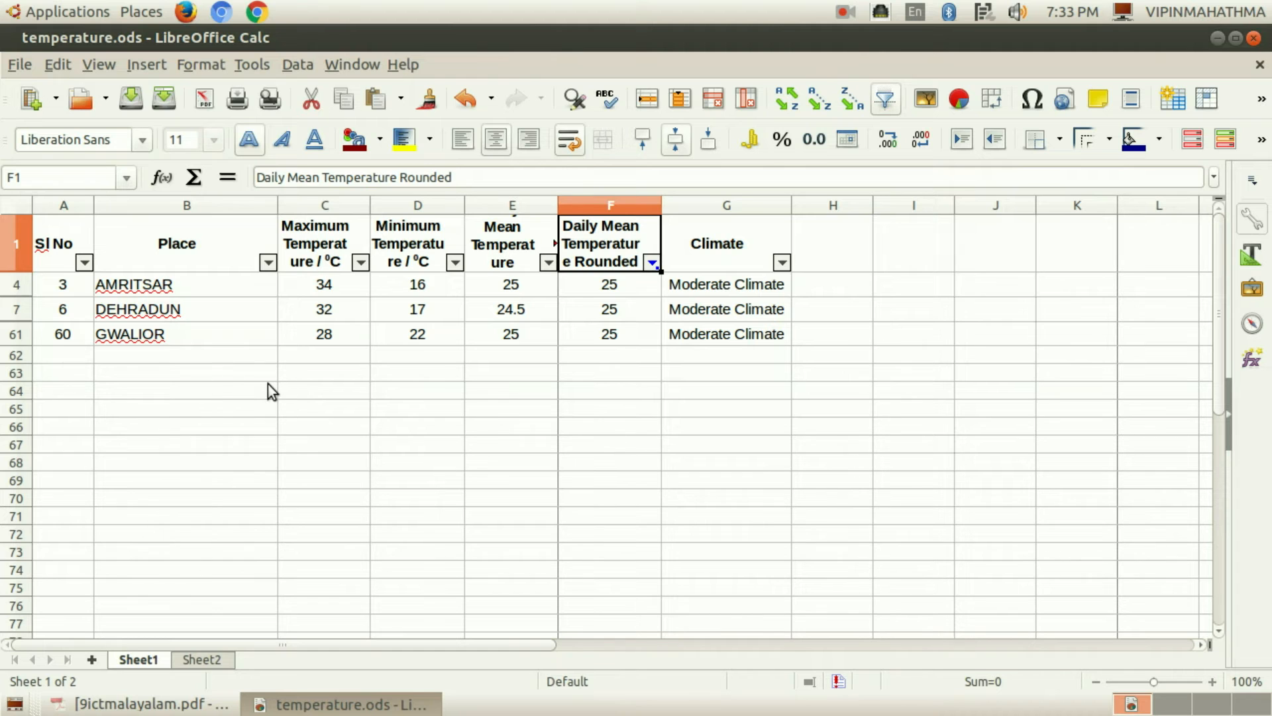
Clear the filter on Daily Mean Temperature Rounded so that all places in the table are shown.
{"action": "key", "text": "ctrl+s"}
{"action": "left_click_drag", "start_coordinate": [49, 229], "coordinate": [753, 331]}
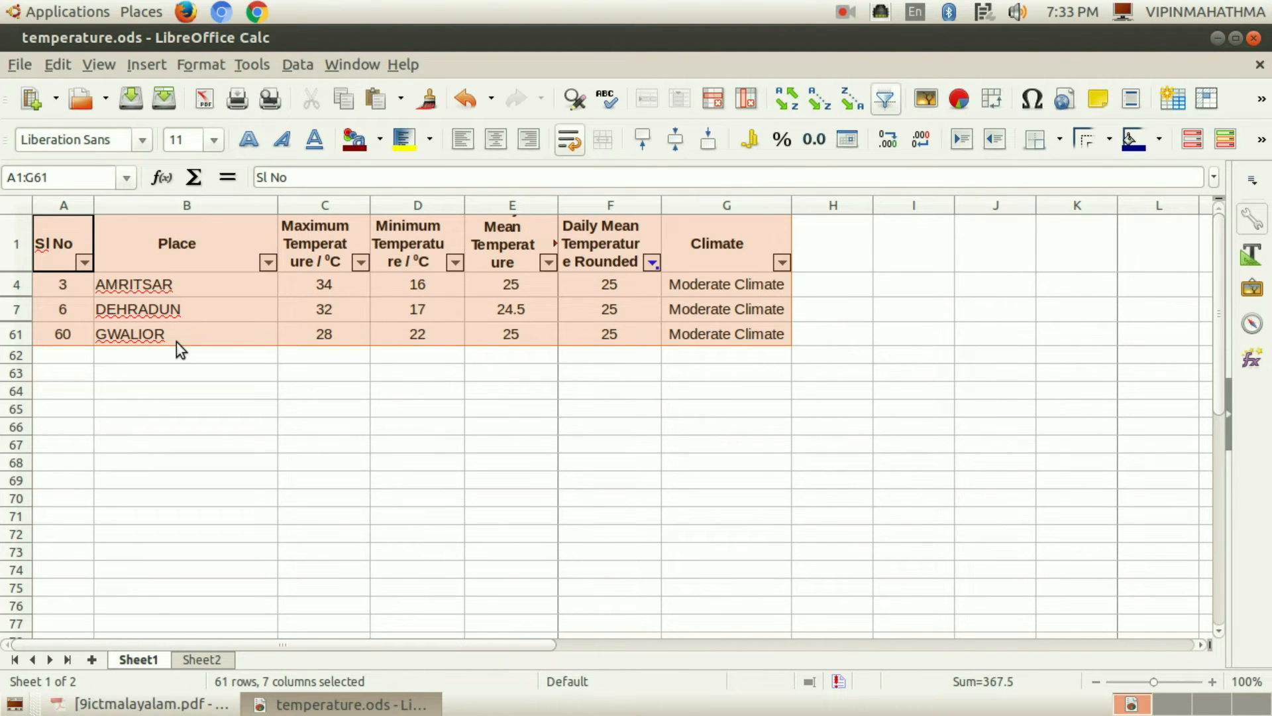
{"action": "left_click", "coordinate": [620, 461]}
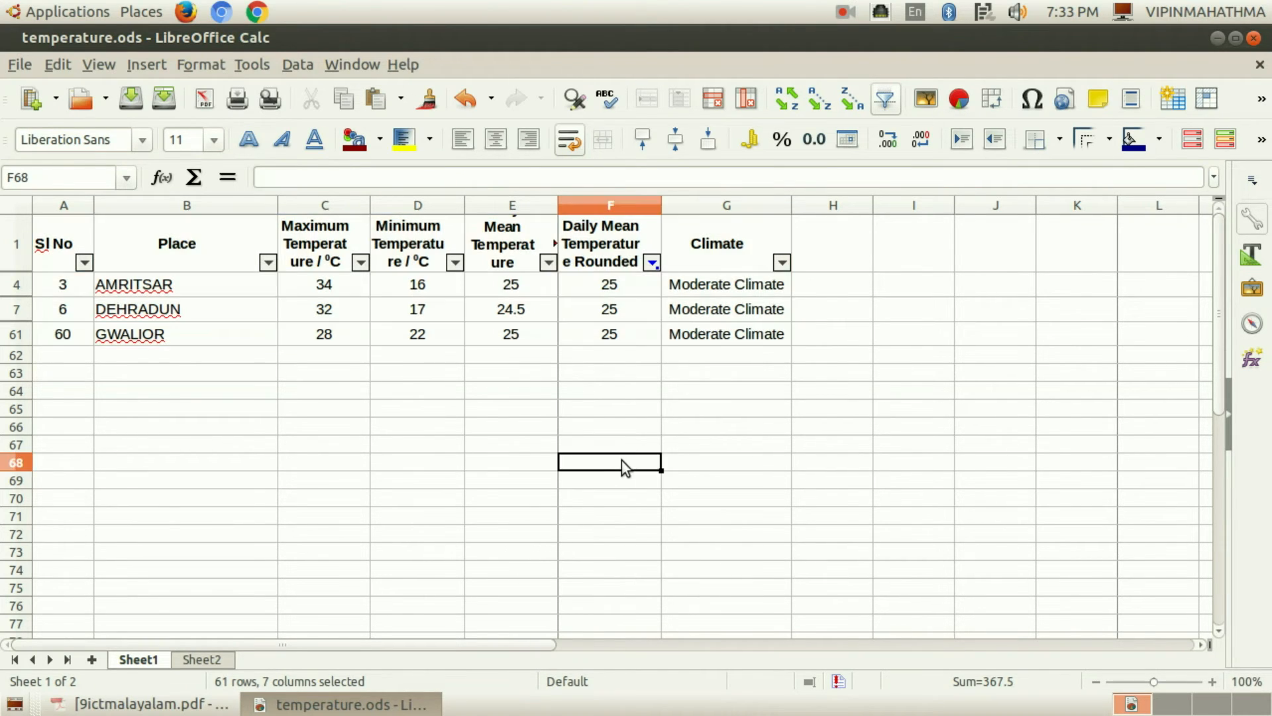
{"action": "left_click", "coordinate": [652, 264]}
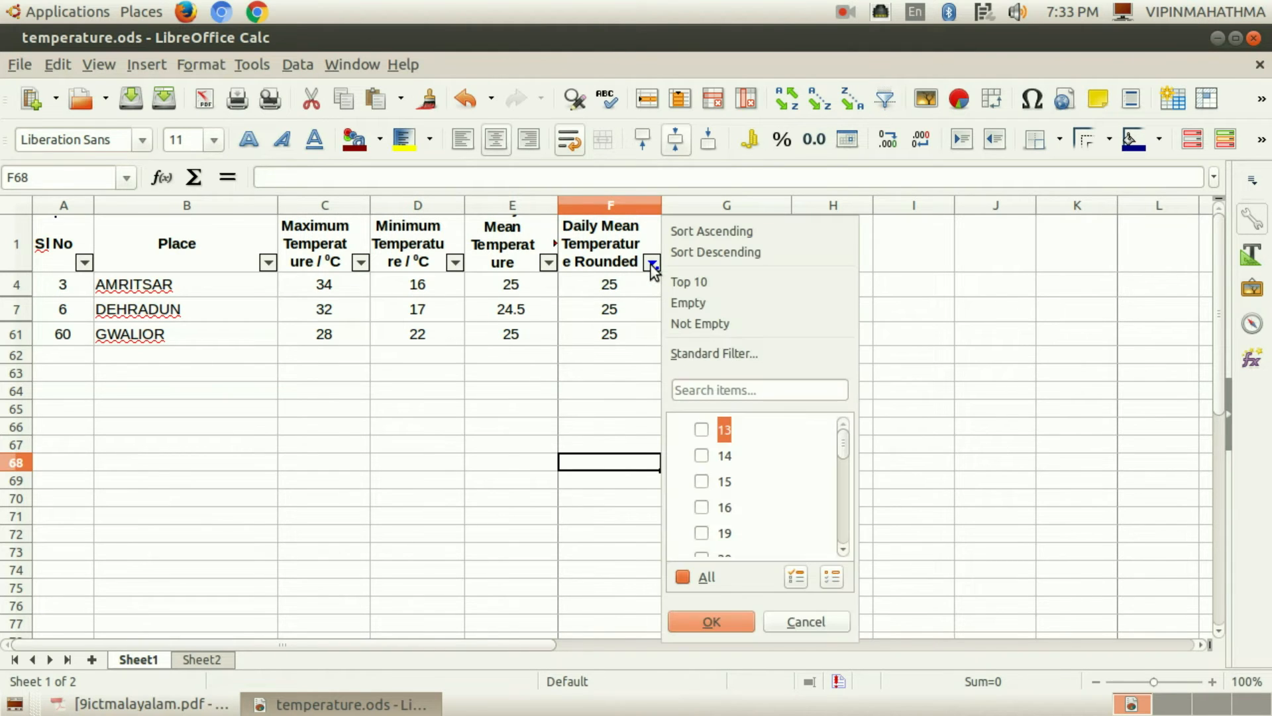
{"action": "left_click", "coordinate": [714, 576]}
{"action": "left_click", "coordinate": [713, 626]}
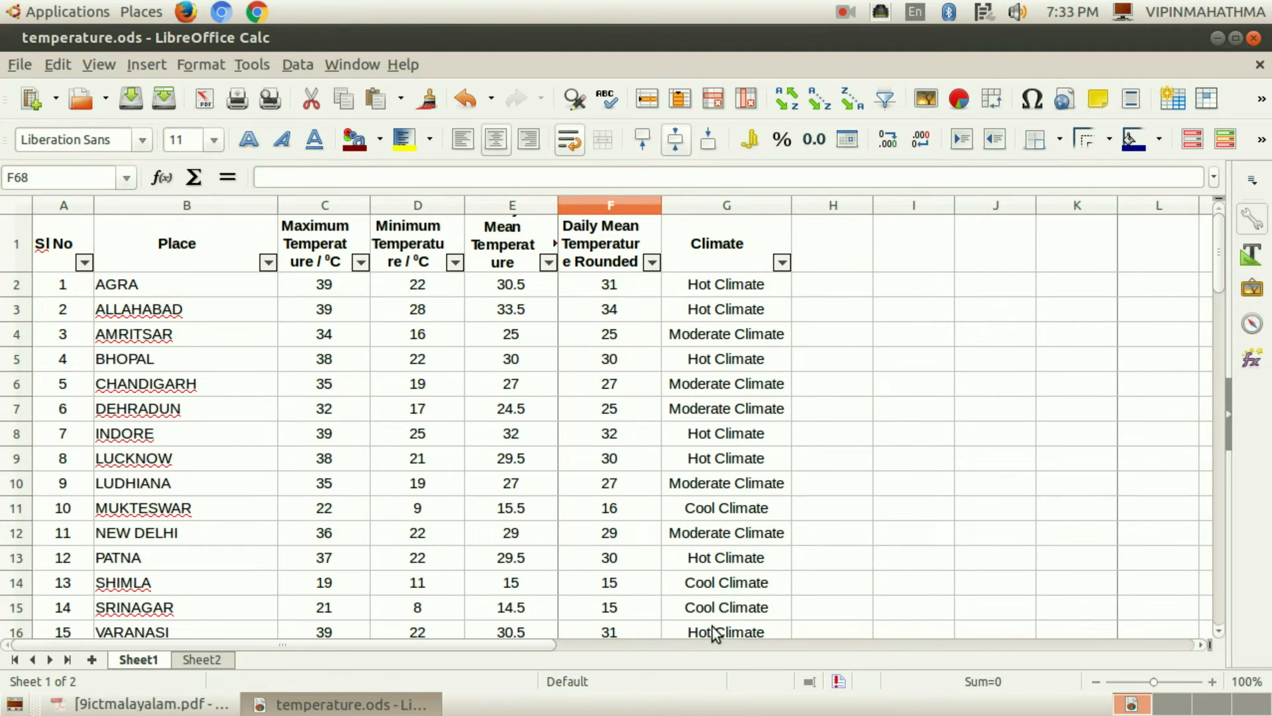
Examine the values and formulas behind the temperature, rounded mean and Climate cells in row 2.
{"action": "left_click", "coordinate": [854, 443]}
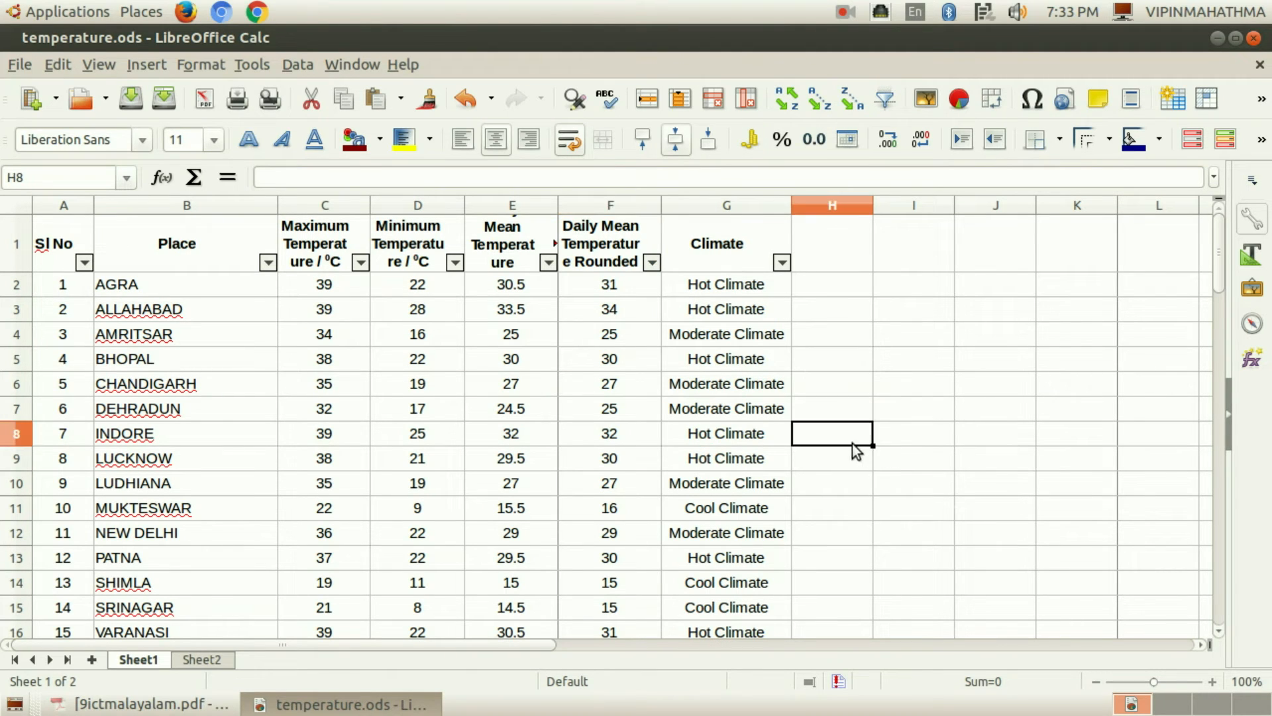
{"action": "left_click", "coordinate": [609, 285]}
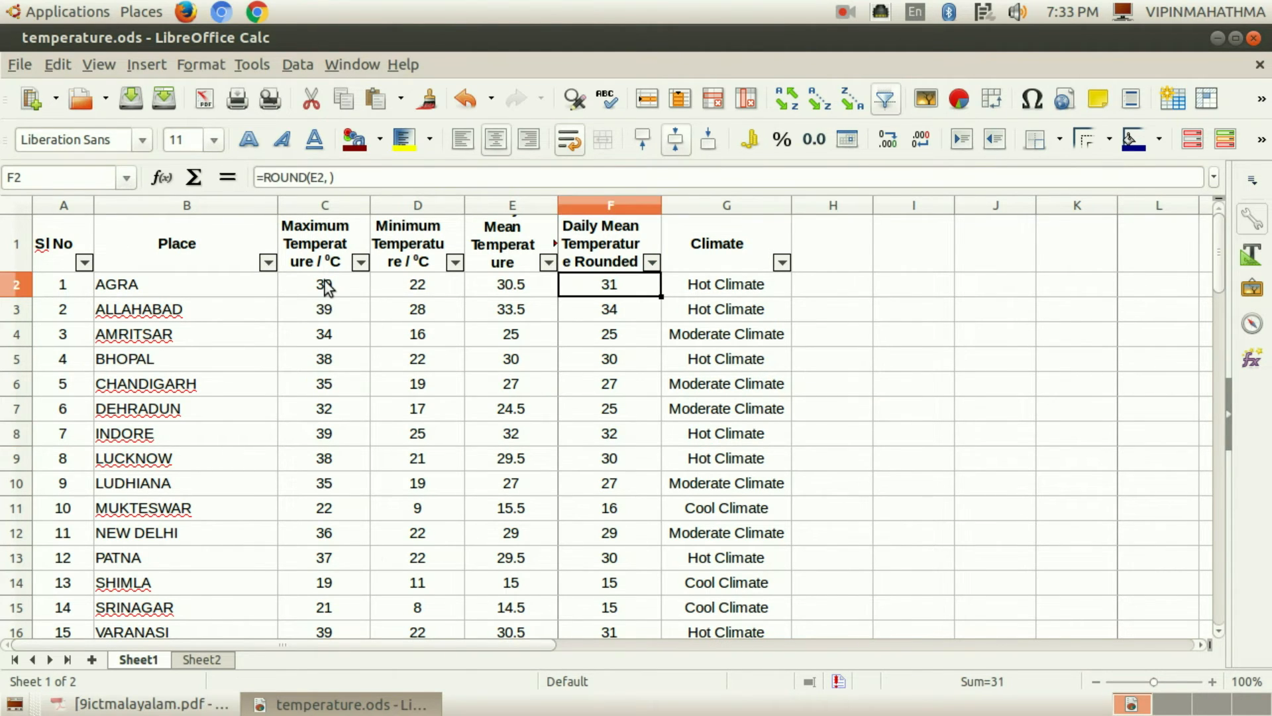
{"action": "left_click", "coordinate": [324, 285]}
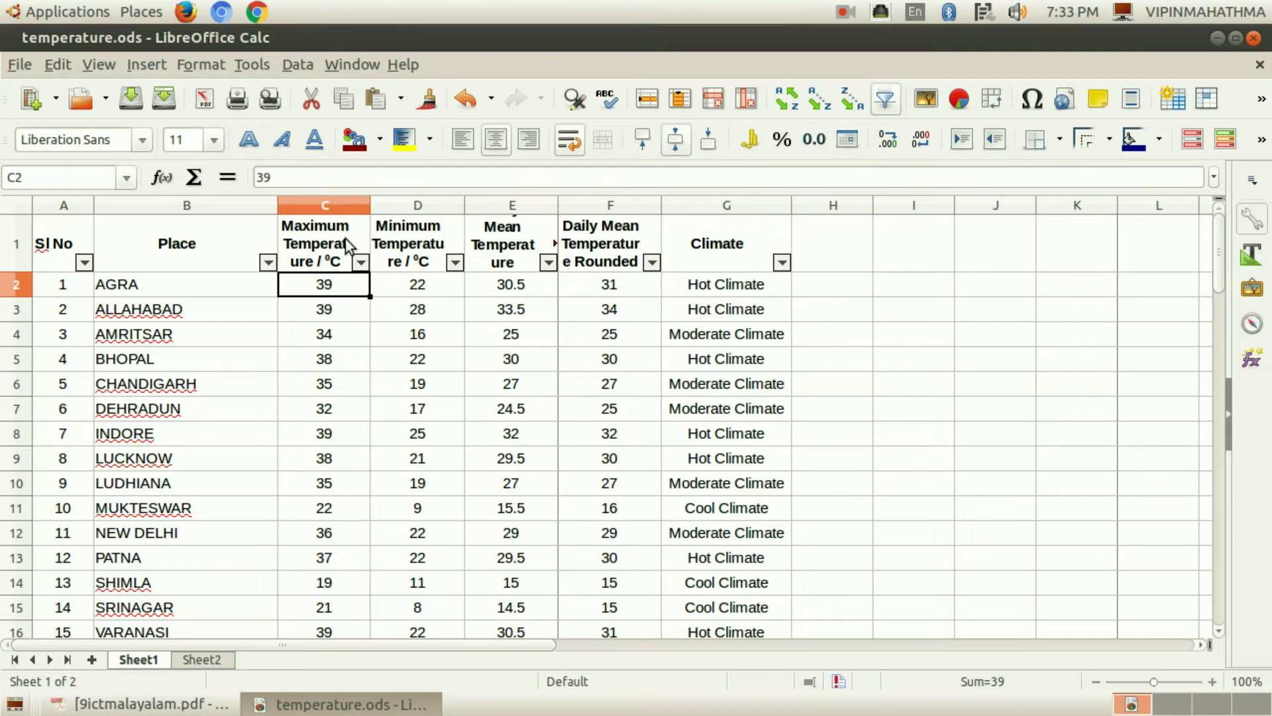
{"action": "left_click", "coordinate": [432, 283]}
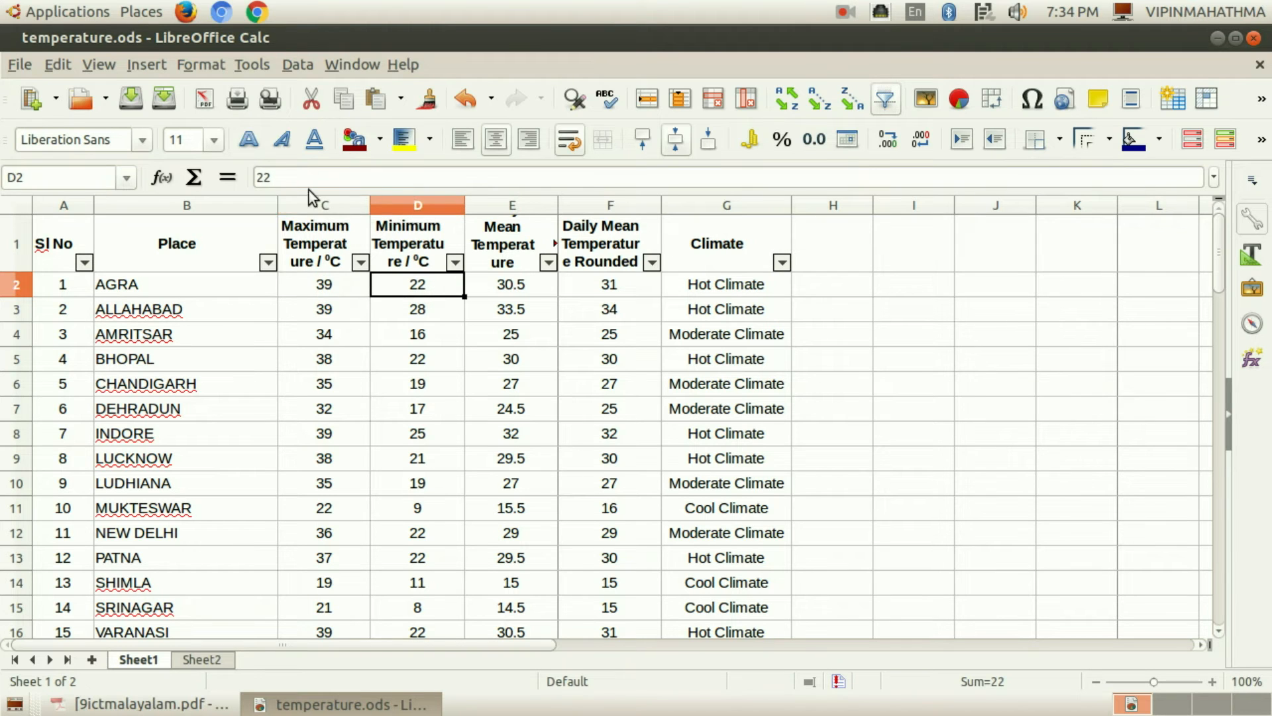
{"action": "left_click", "coordinate": [510, 289]}
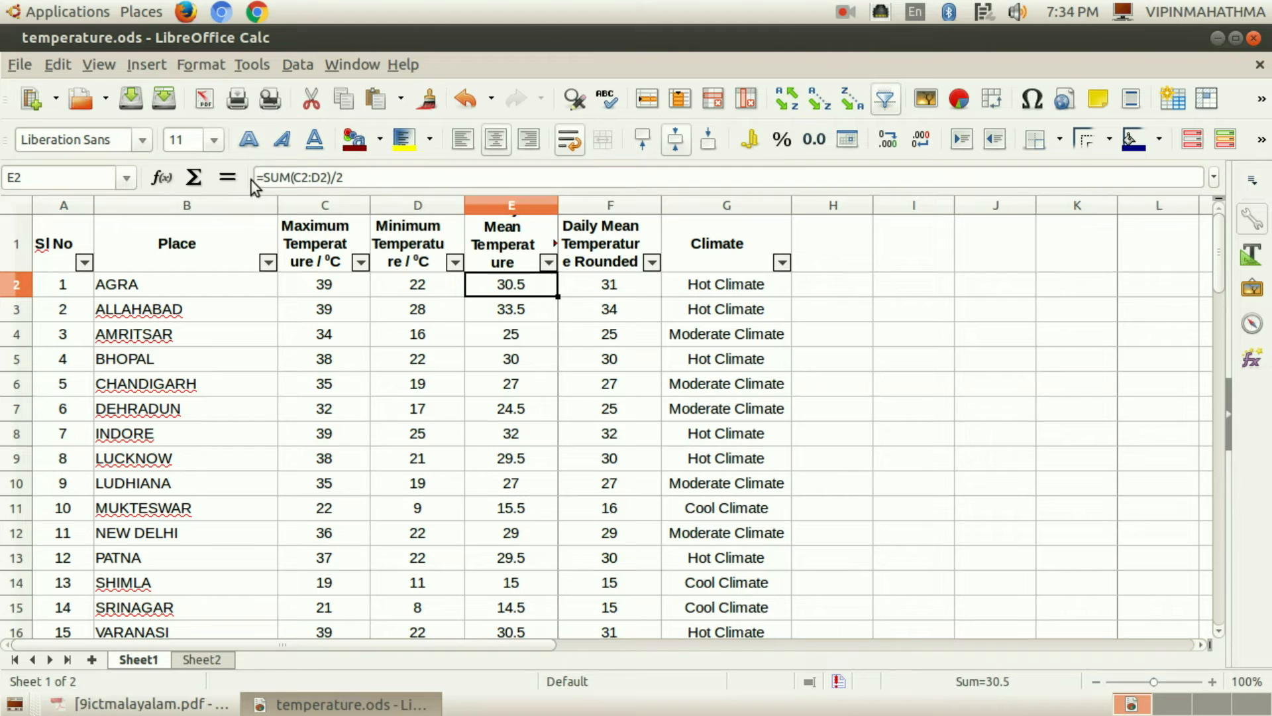
{"action": "left_click", "coordinate": [591, 284]}
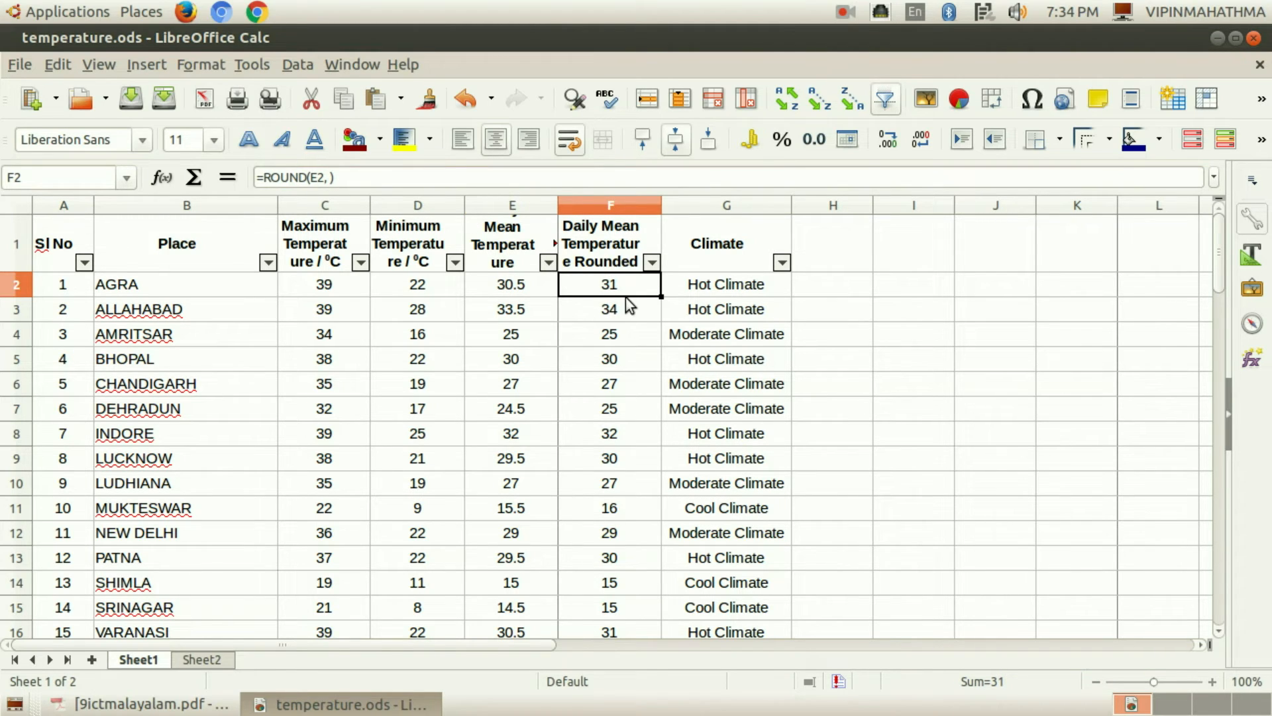
{"action": "left_click", "coordinate": [729, 287]}
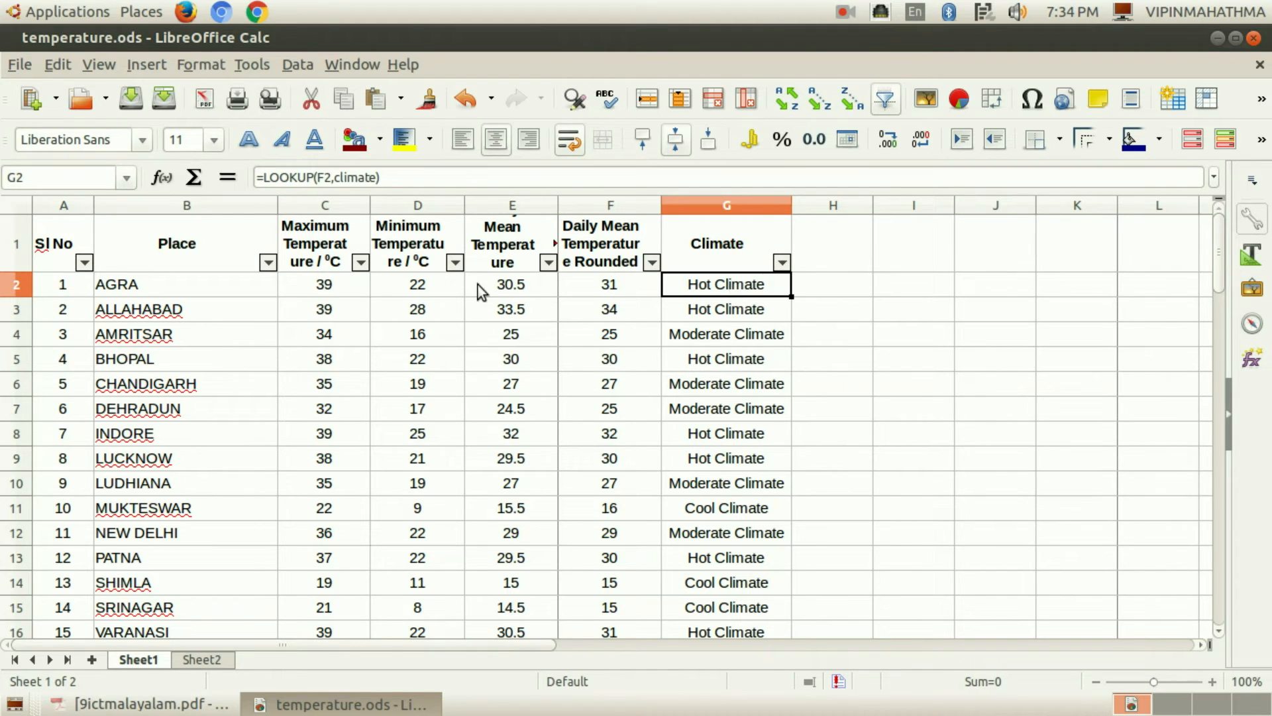
{"action": "left_click", "coordinate": [617, 337]}
Copy the entire Daily Mean Temperature Rounded column F and paste it normally into column I.
{"action": "left_click", "coordinate": [617, 199]}
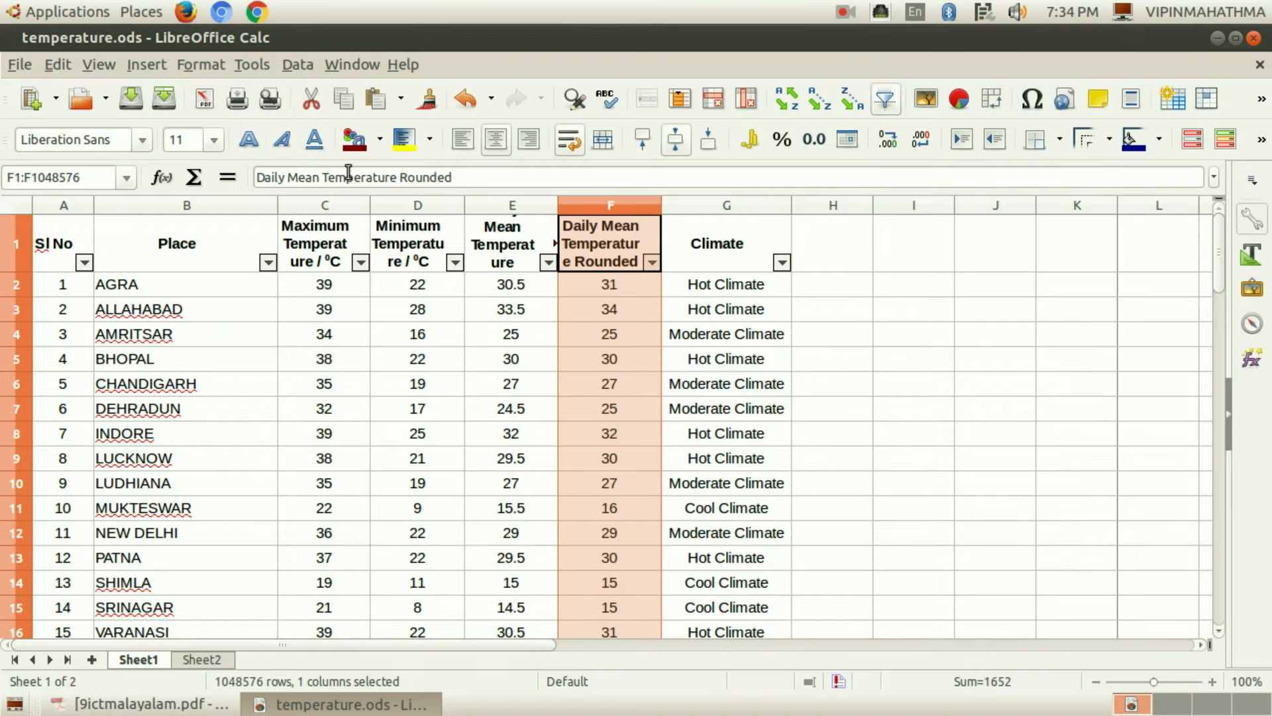
{"action": "left_click", "coordinate": [50, 66]}
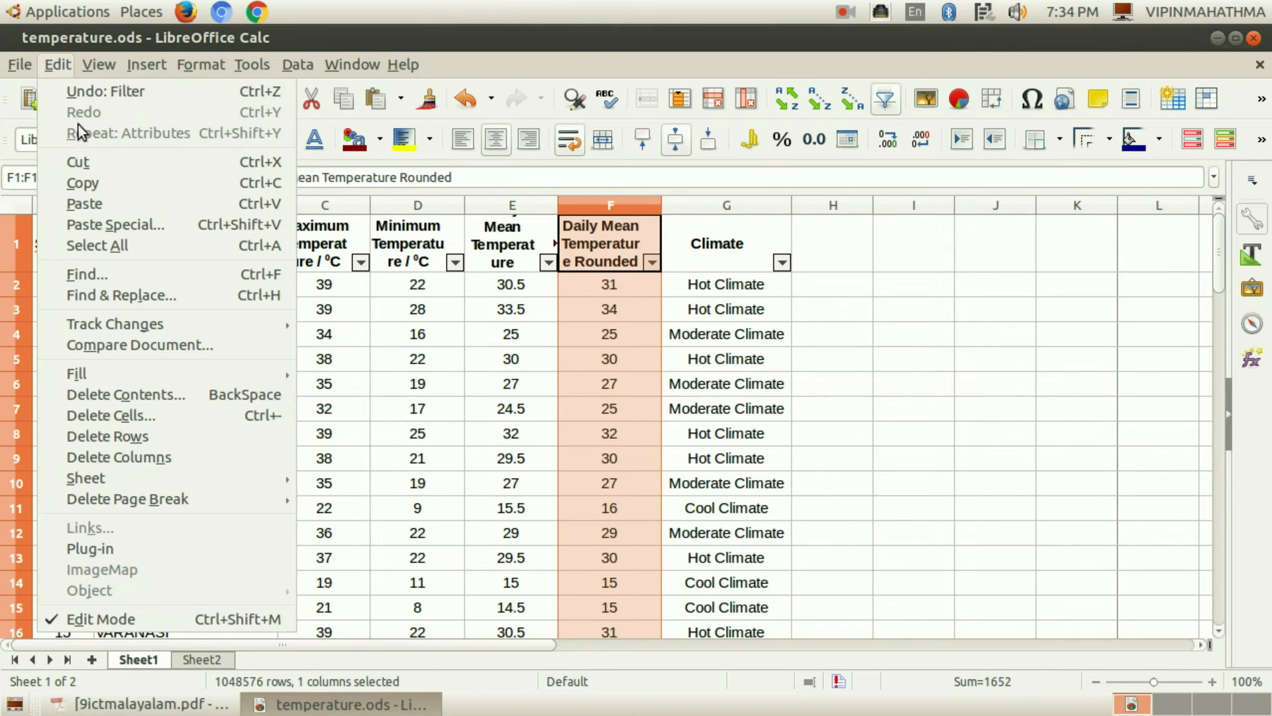
{"action": "left_click", "coordinate": [105, 188]}
{"action": "left_click", "coordinate": [929, 382]}
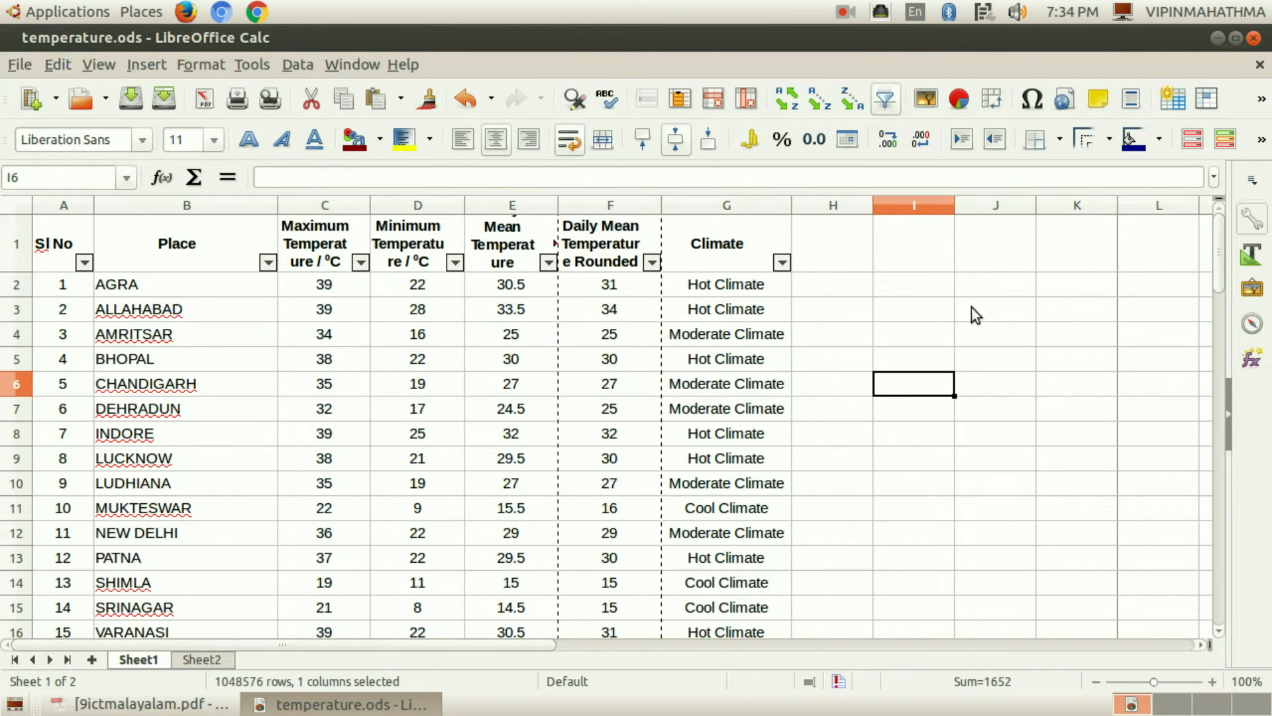
{"action": "left_click", "coordinate": [936, 207]}
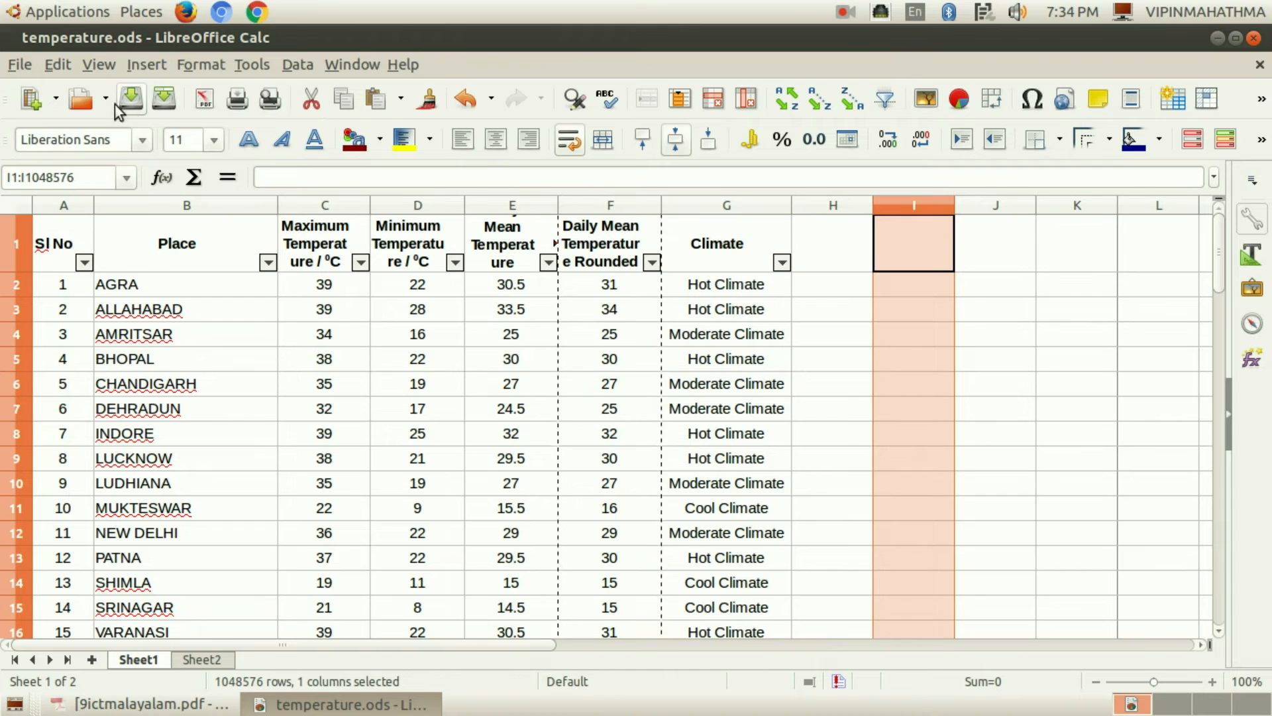
{"action": "left_click", "coordinate": [61, 65]}
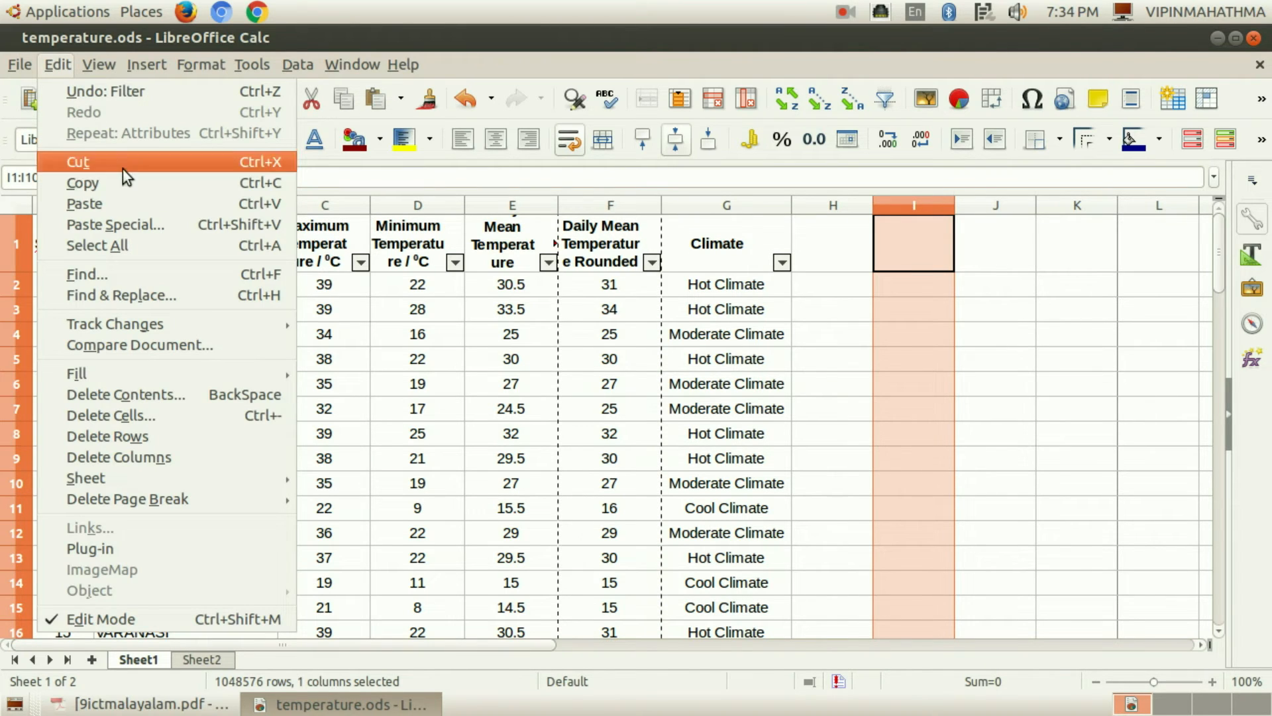
{"action": "key", "text": "Return"}
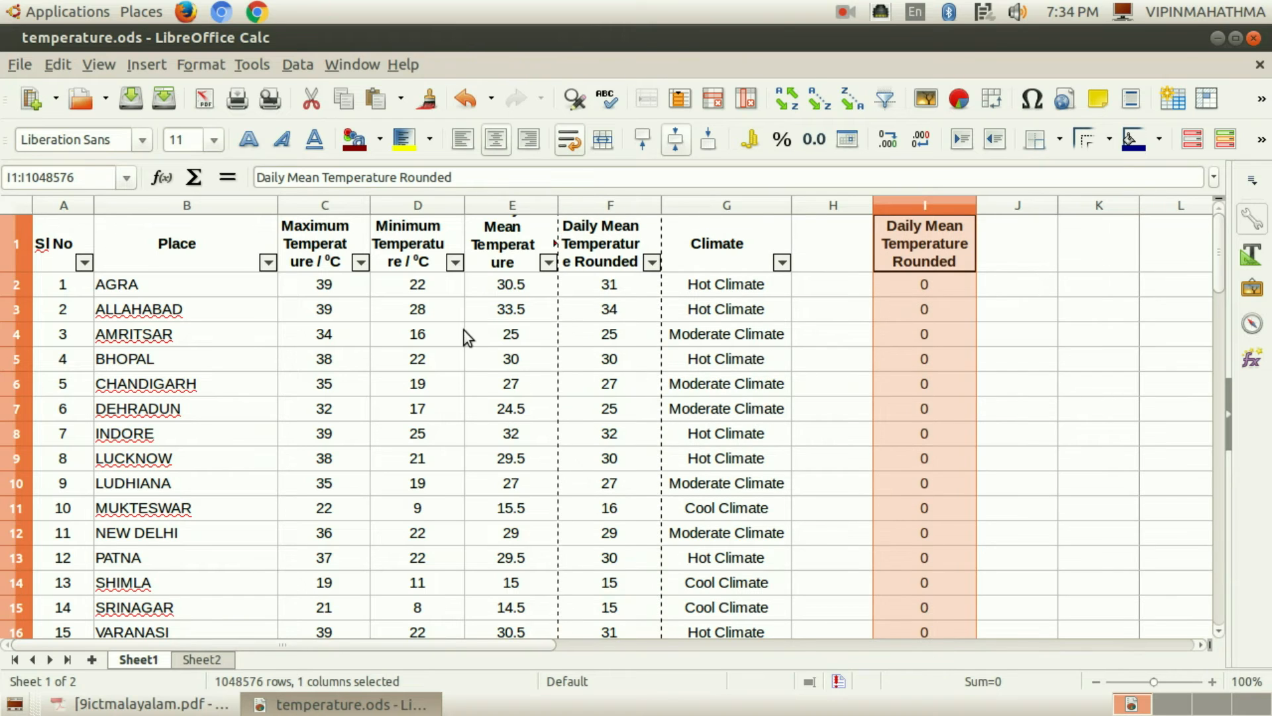
Undo the paste into column I.
{"action": "left_click", "coordinate": [58, 67]}
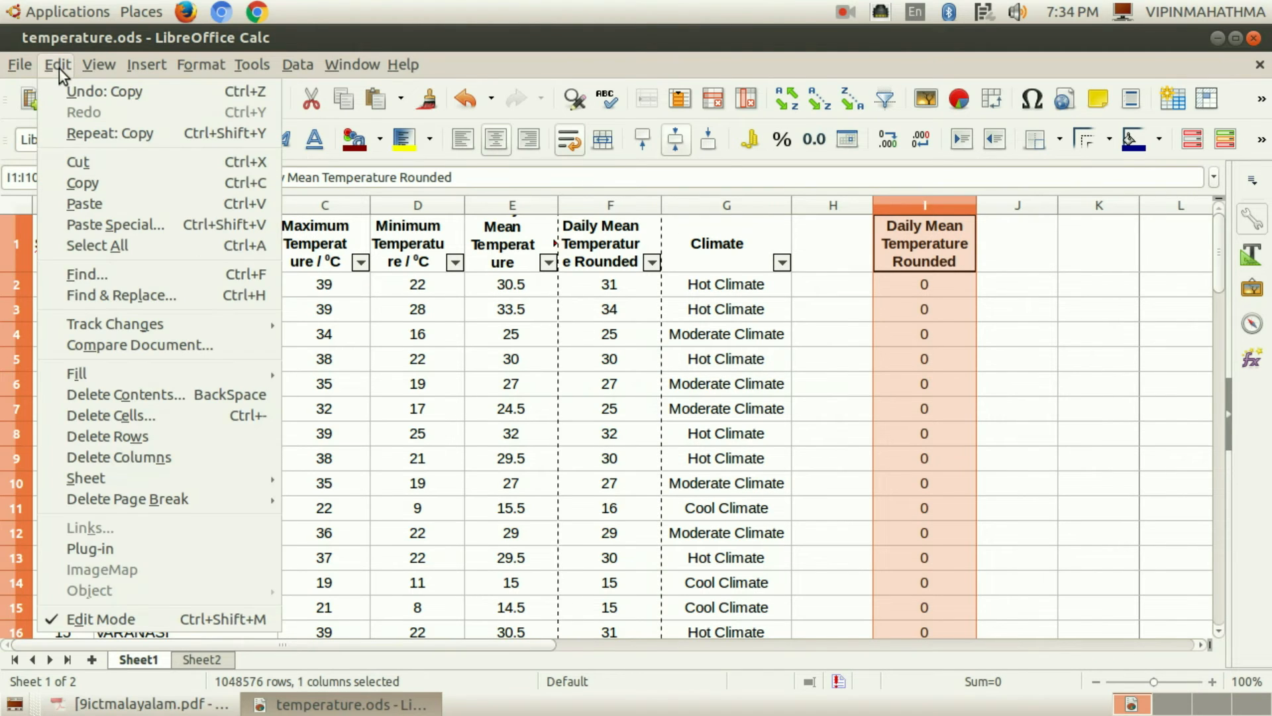
{"action": "left_click", "coordinate": [177, 100]}
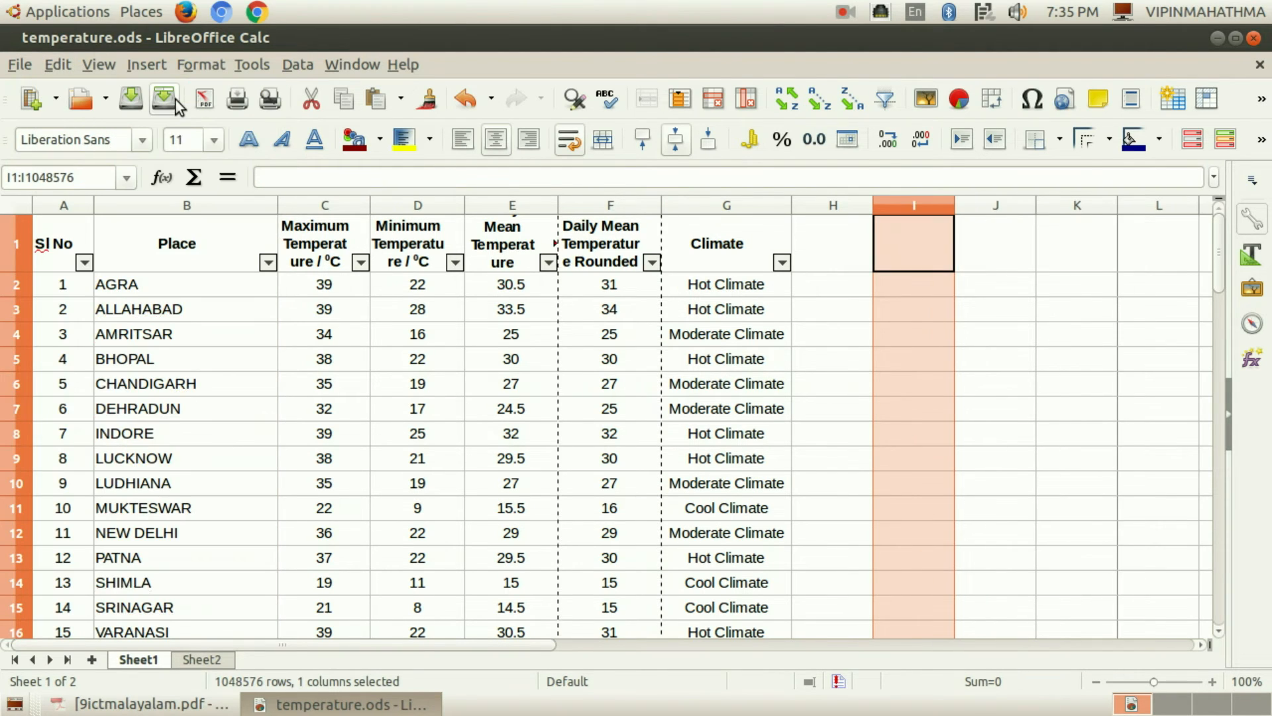
{"action": "left_click", "coordinate": [988, 330]}
Try pasting only the text and numbers of copied column F into column I with Paste Special, and undo that paste.
{"action": "left_click", "coordinate": [928, 206]}
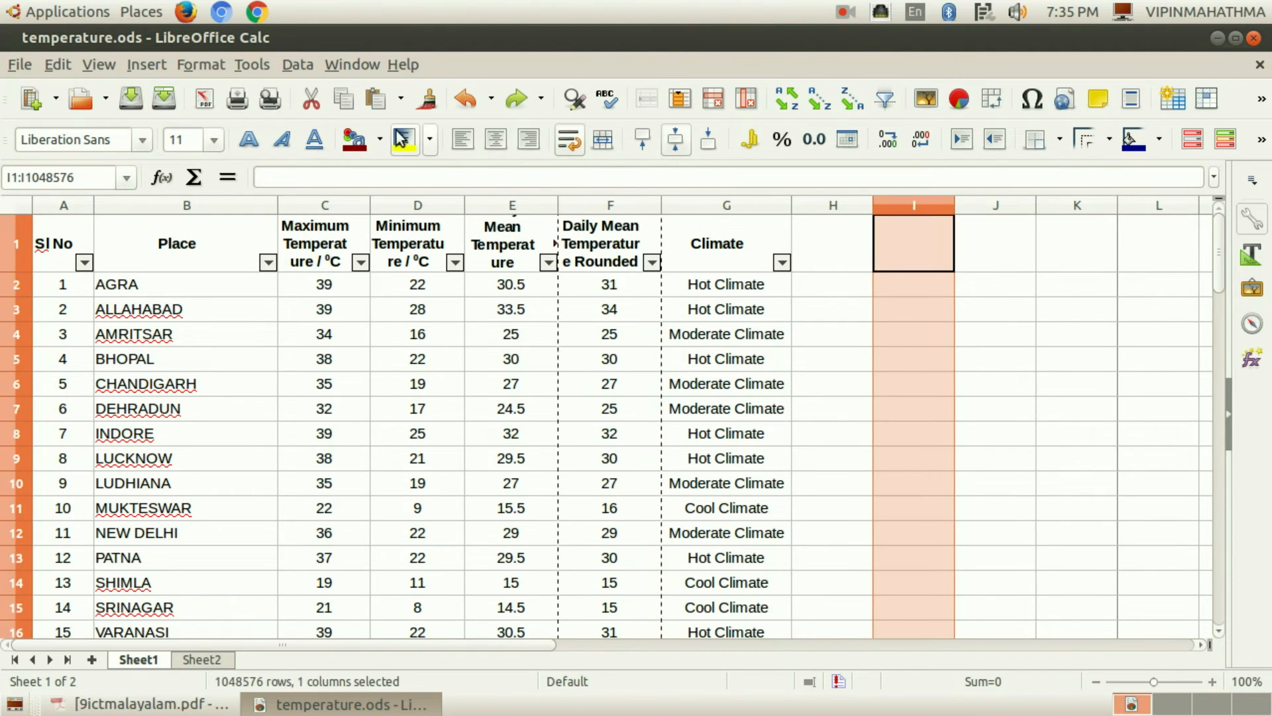
{"action": "left_click", "coordinate": [57, 65]}
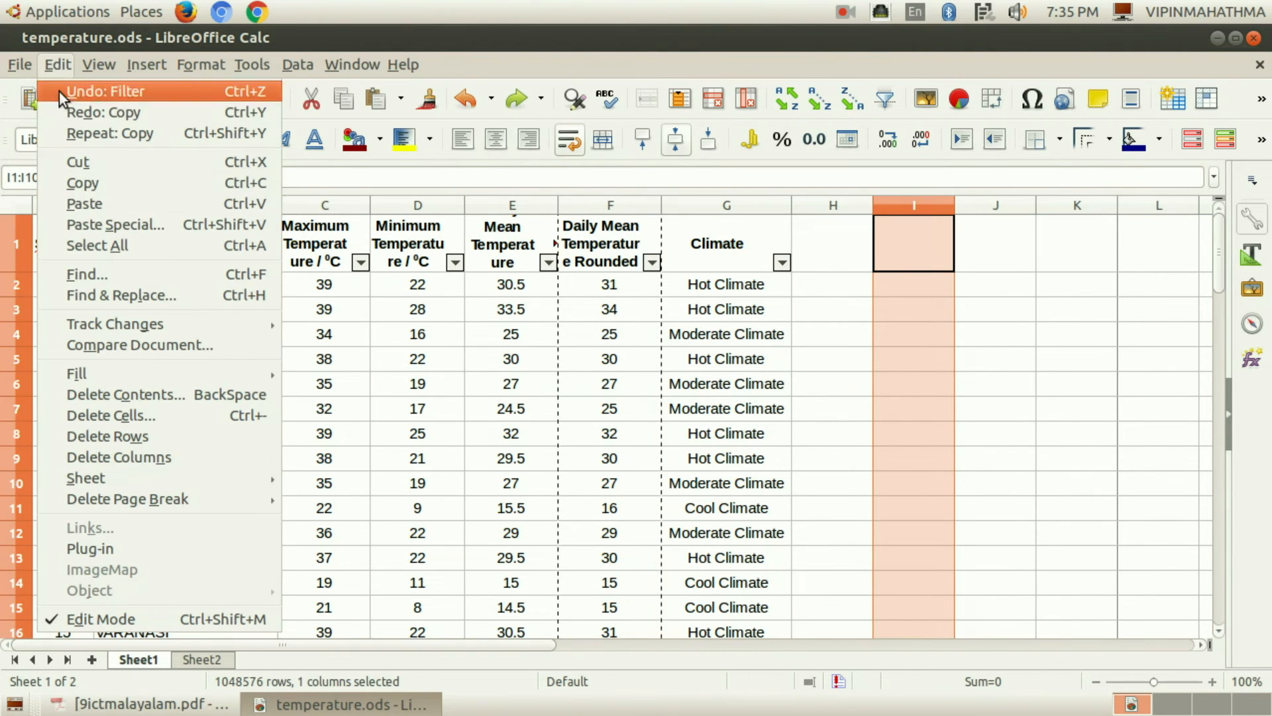
{"action": "left_click", "coordinate": [181, 225]}
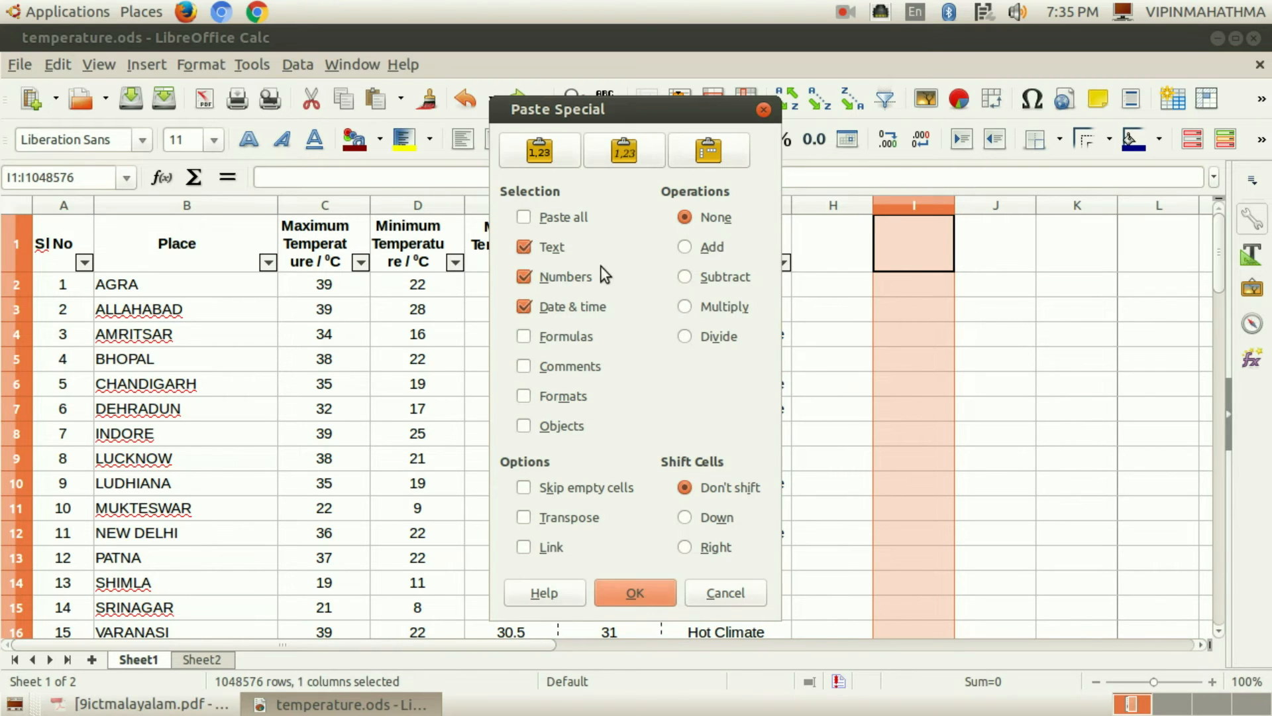
{"action": "left_click", "coordinate": [527, 308]}
{"action": "left_click", "coordinate": [648, 595]}
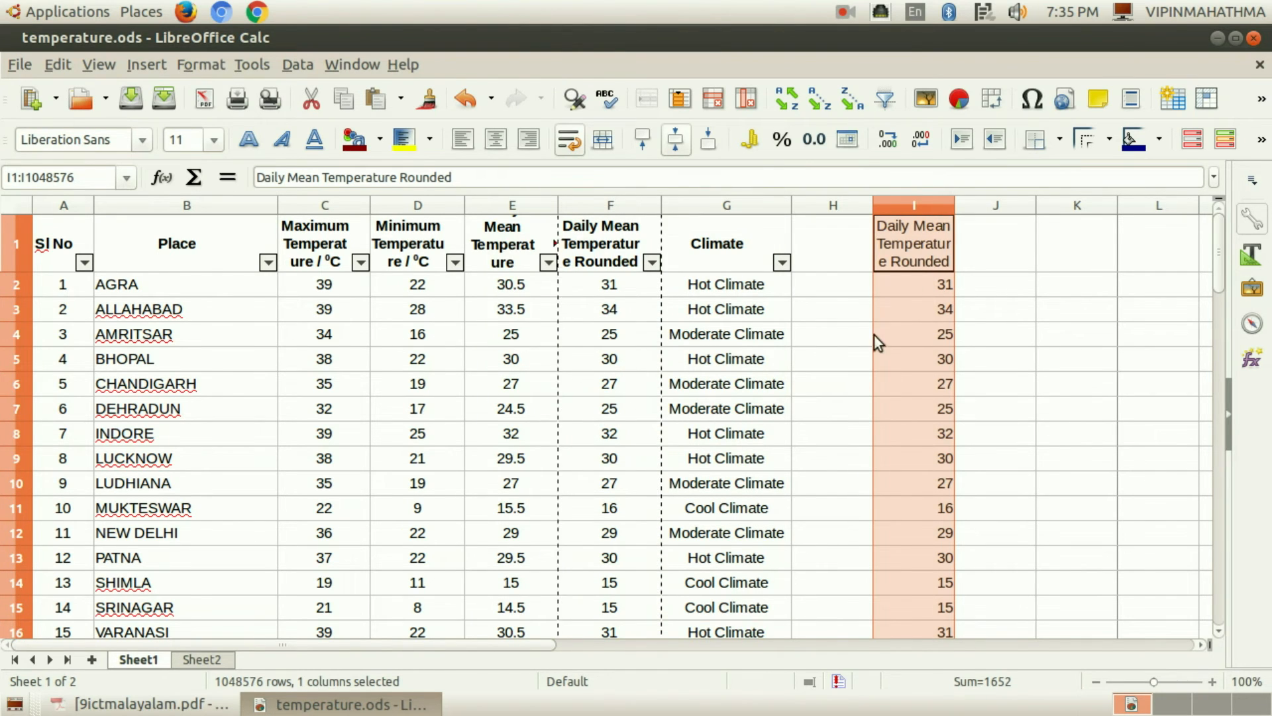
{"action": "left_click", "coordinate": [965, 369]}
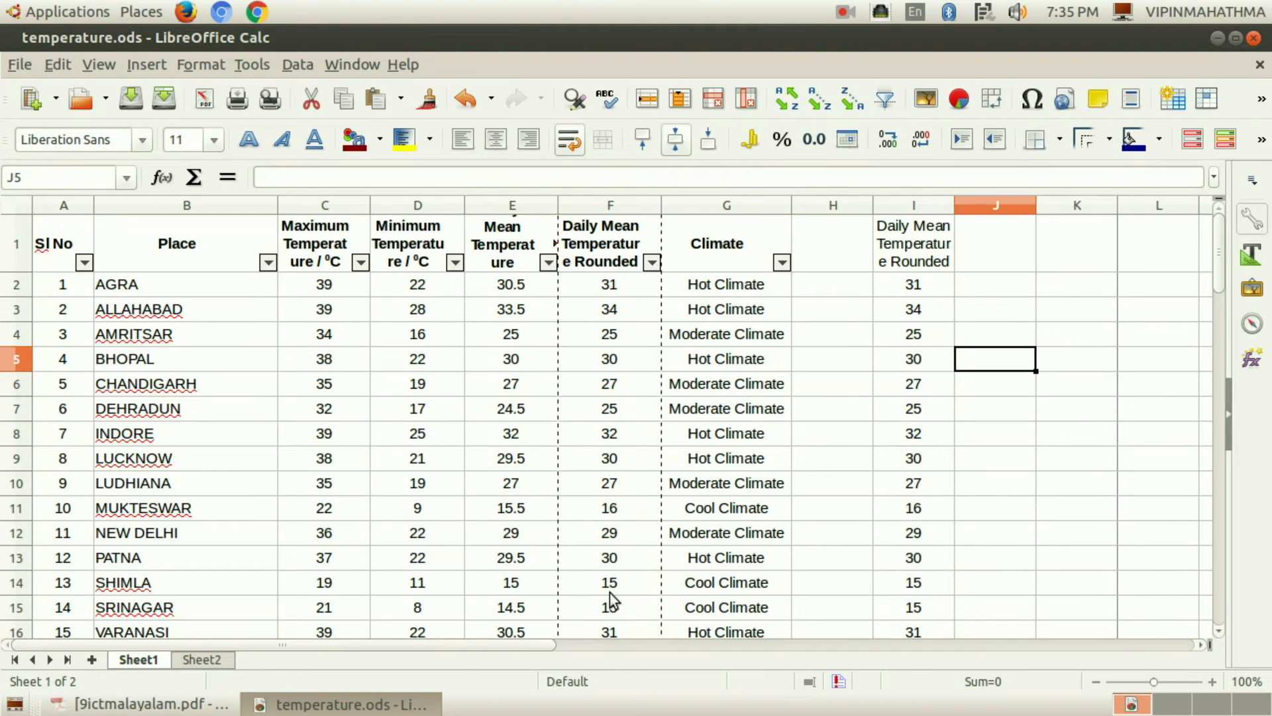
{"action": "key", "text": "ctrl+z"}
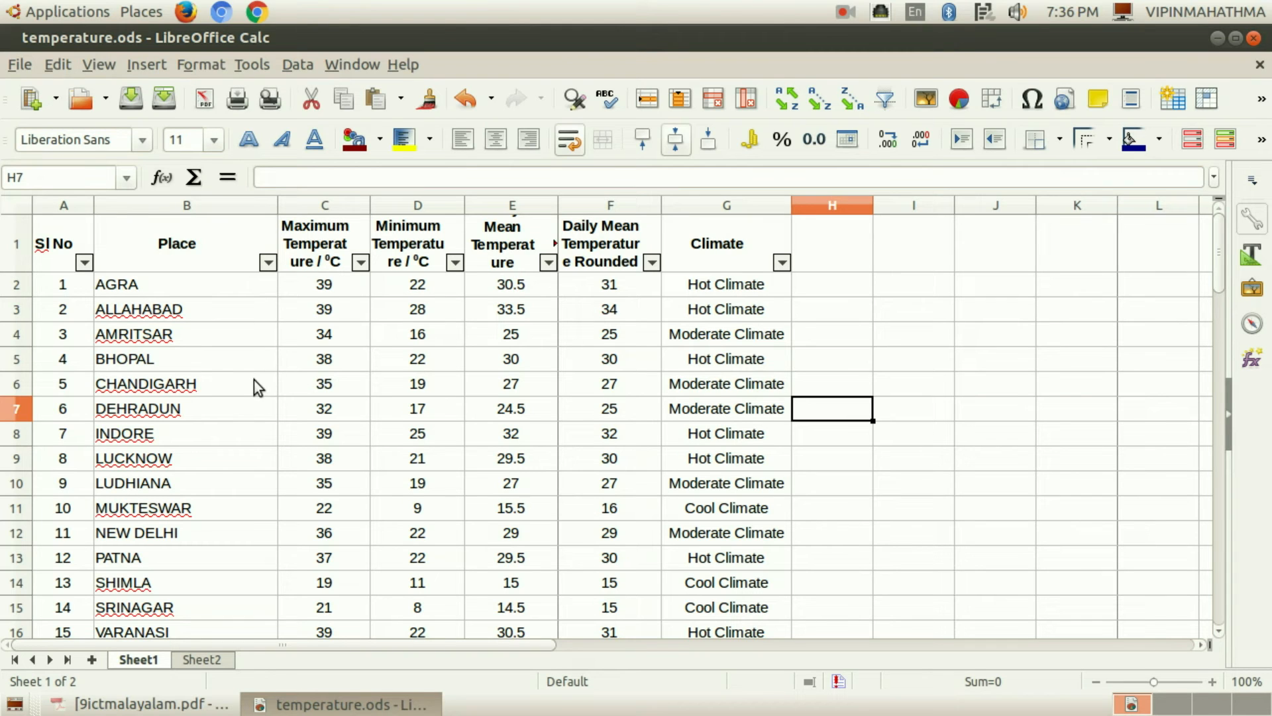
Start saving the spreadsheet to a new location and open the Students_Works_9 folder in the home folder as destination.
{"action": "left_click", "coordinate": [20, 64]}
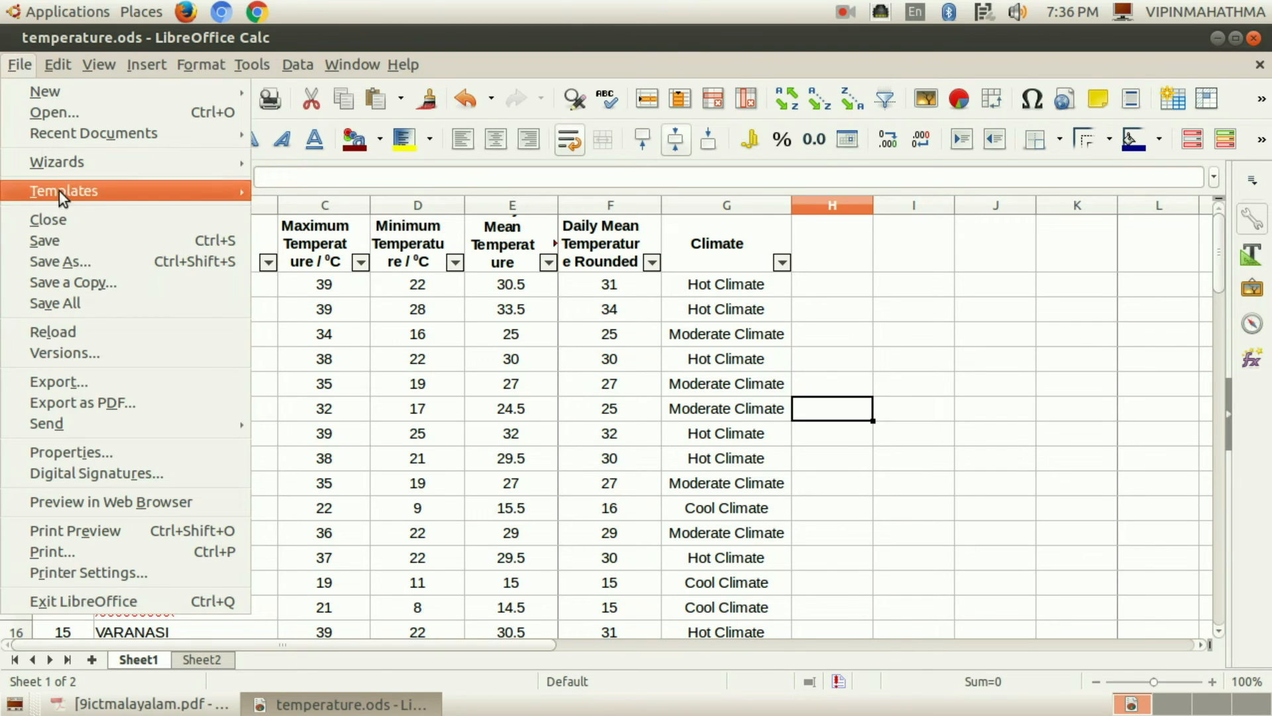
{"action": "left_click", "coordinate": [137, 267]}
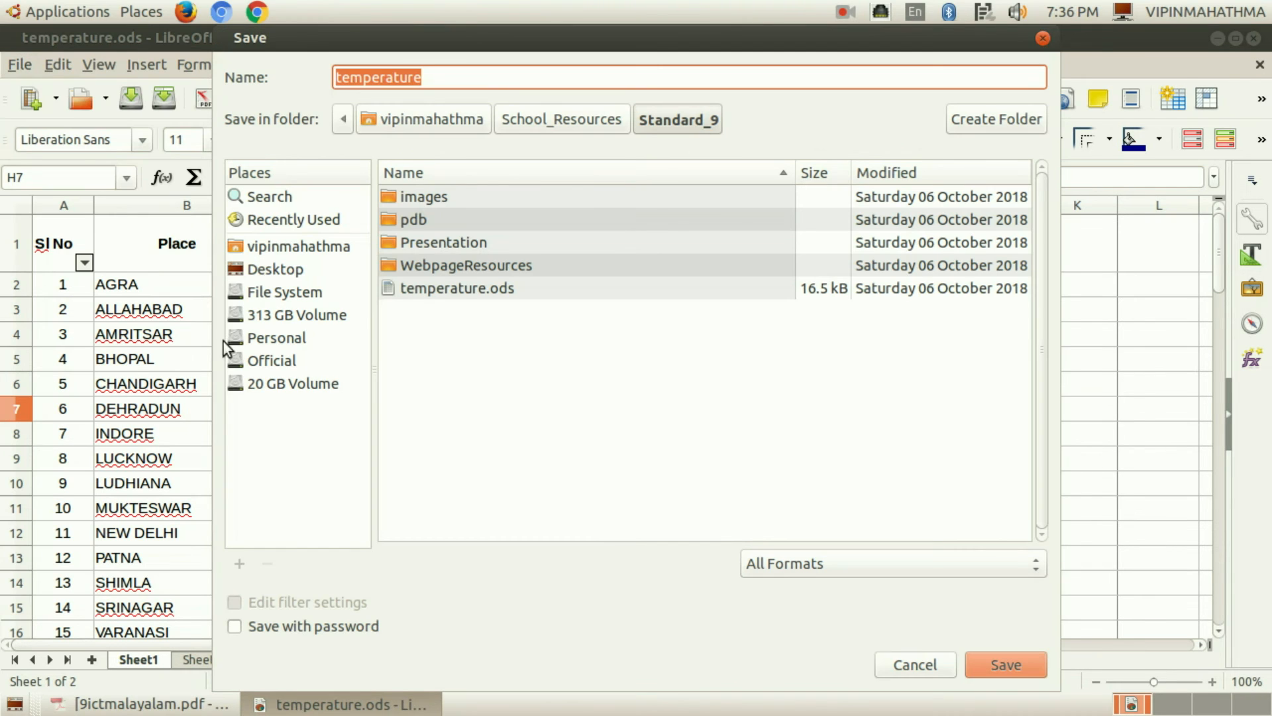
{"action": "left_click", "coordinate": [301, 246]}
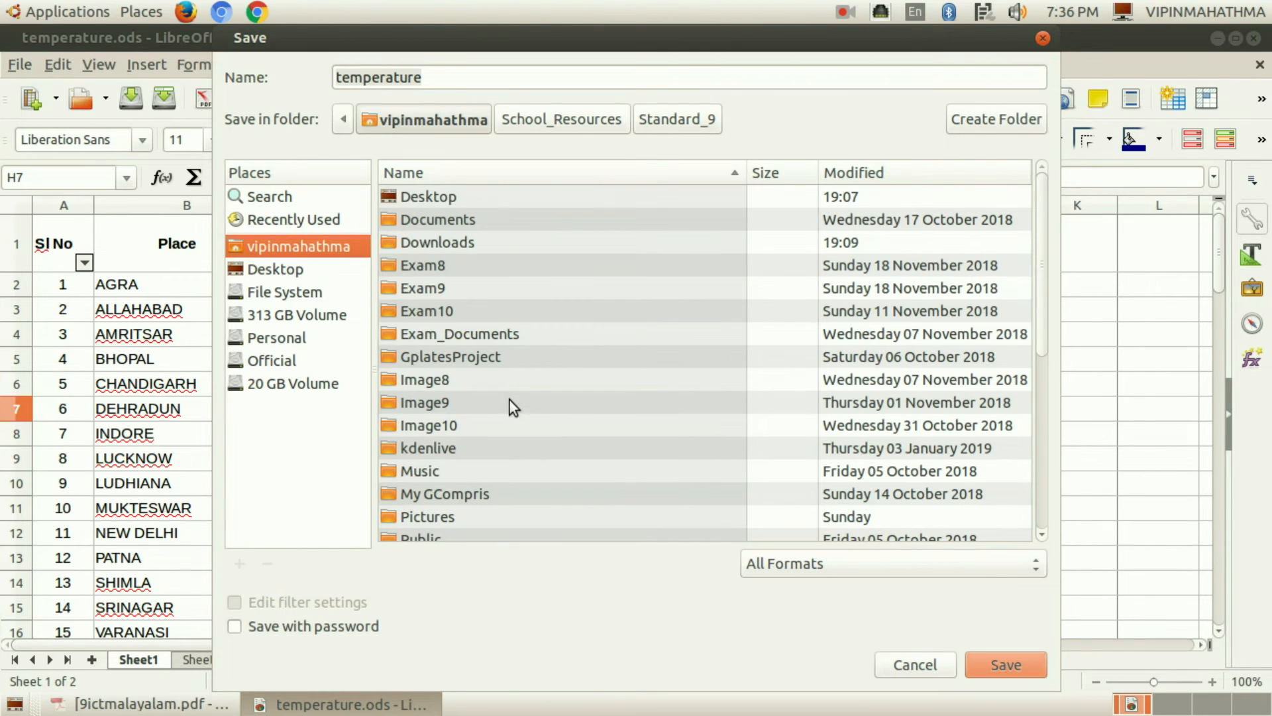
{"action": "scroll", "coordinate": [518, 405], "scroll_direction": "down", "scroll_amount": 3}
{"action": "scroll", "coordinate": [595, 451], "scroll_direction": "down", "scroll_amount": 2}
{"action": "left_click", "coordinate": [562, 446]}
{"action": "double_click", "coordinate": [562, 446]}
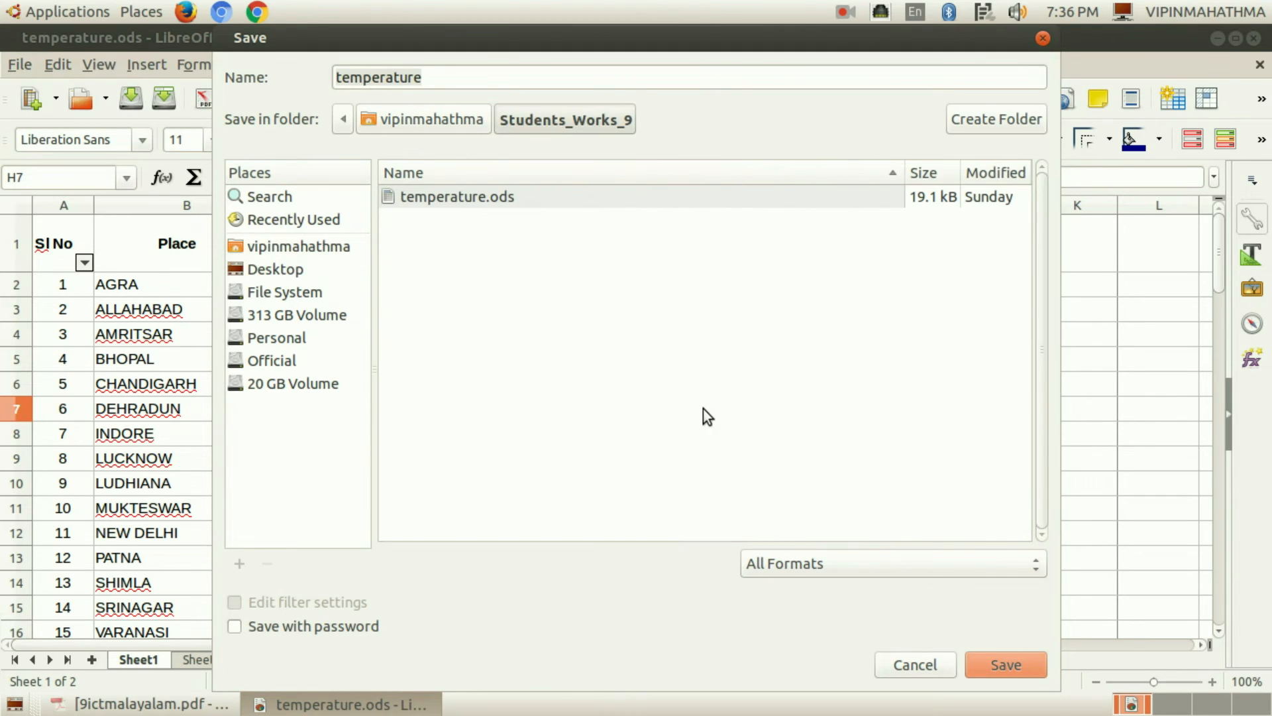
Create a folder named A inside Students_Works_9 and save the spreadsheet there as temperature9A.
{"action": "left_click", "coordinate": [985, 123]}
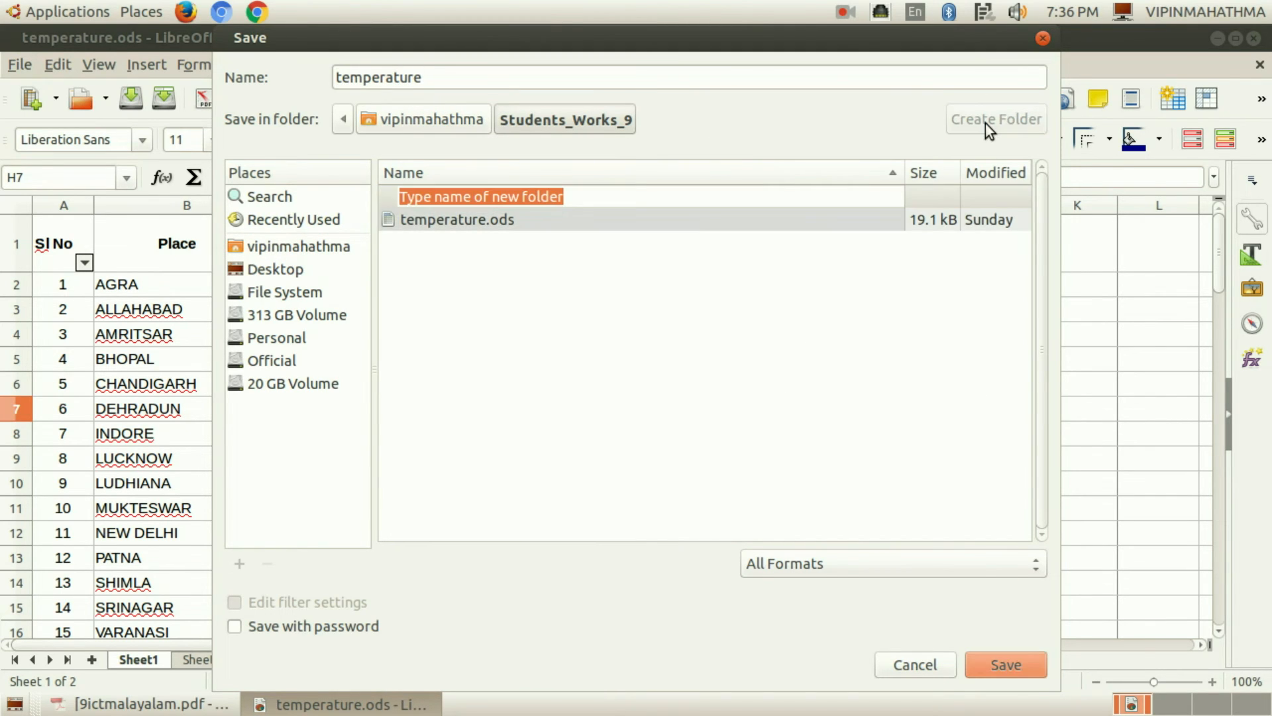
{"action": "type", "text": "A"}
{"action": "key", "text": "Return"}
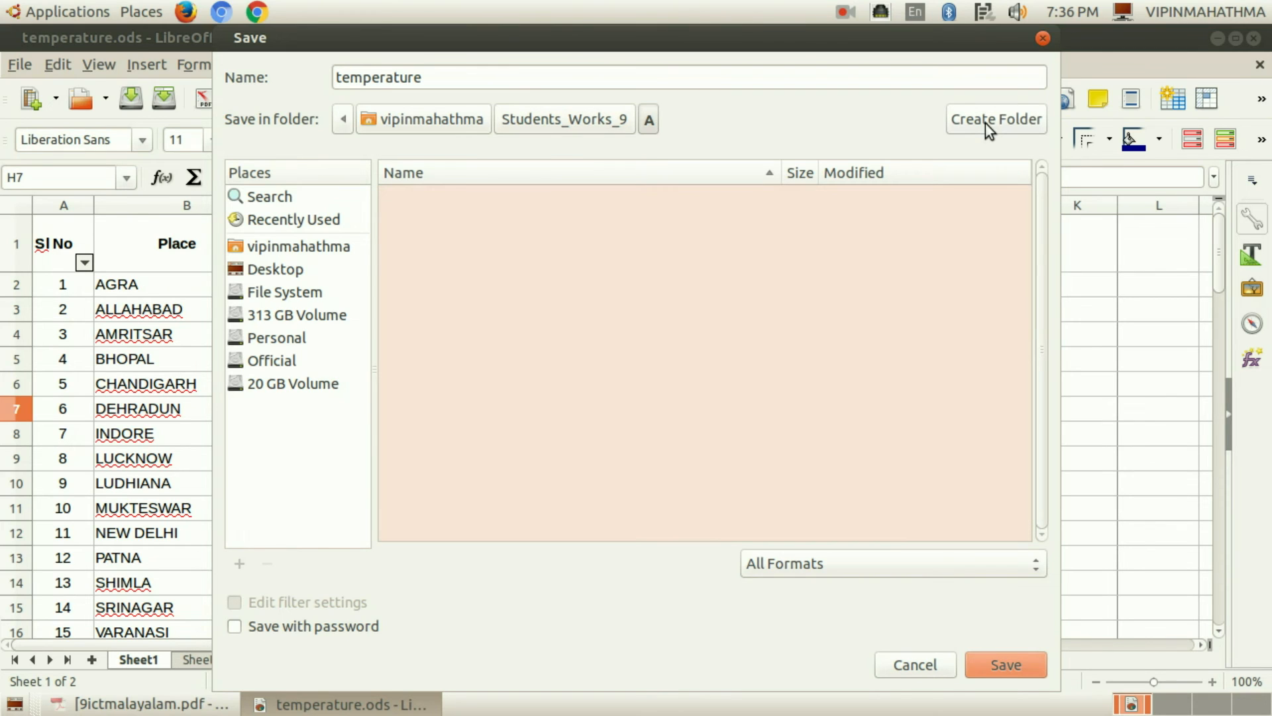
{"action": "left_click", "coordinate": [506, 82]}
{"action": "type", "text": "9A"}
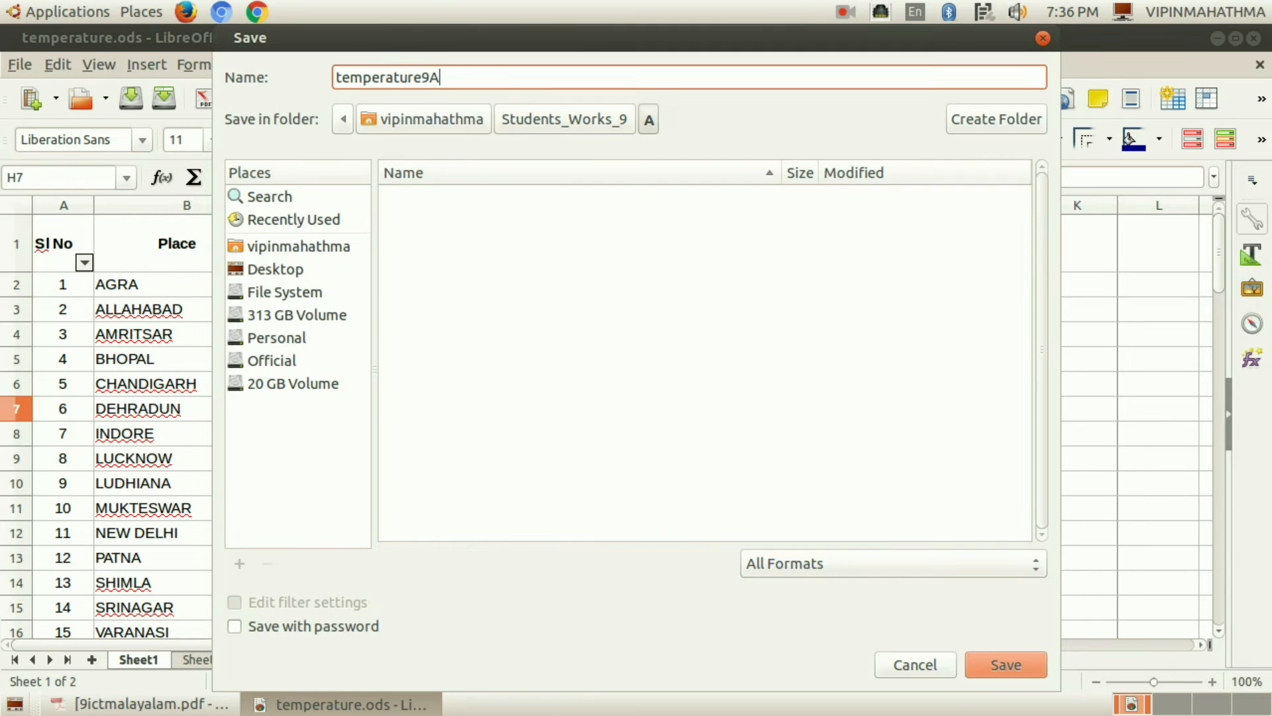
{"action": "left_click", "coordinate": [1010, 662]}
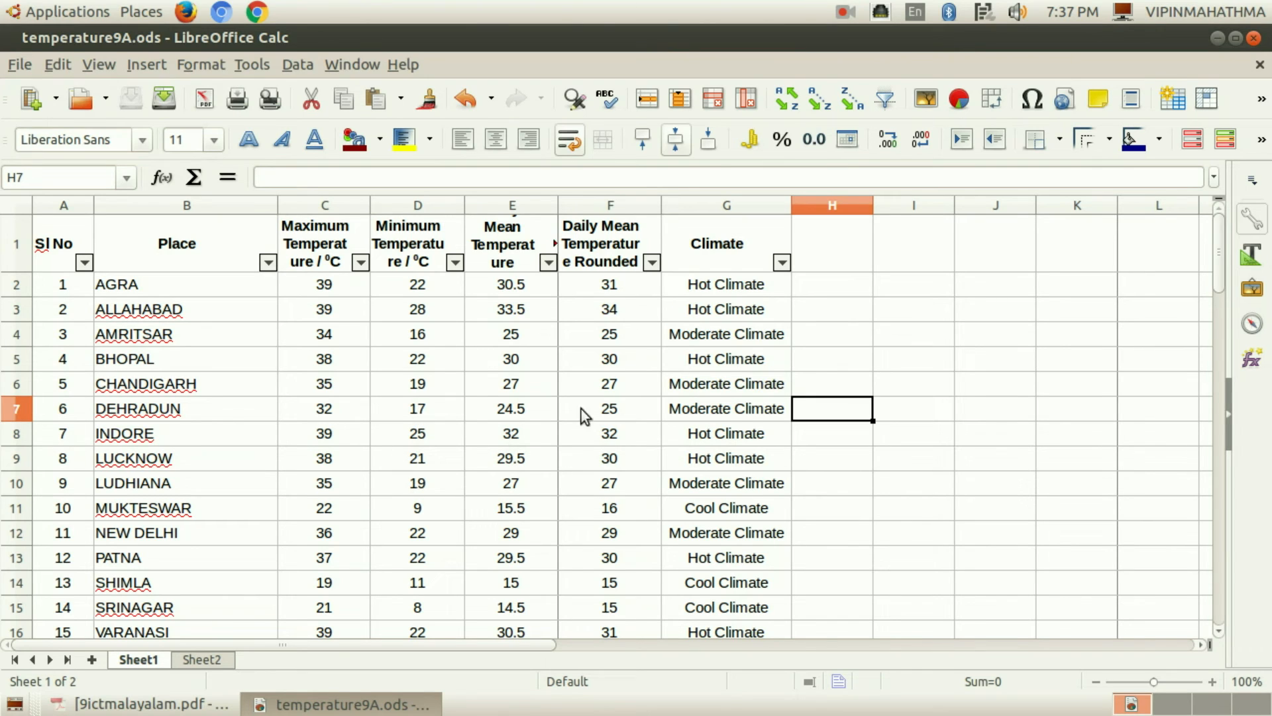
{"action": "left_click", "coordinate": [549, 418]}
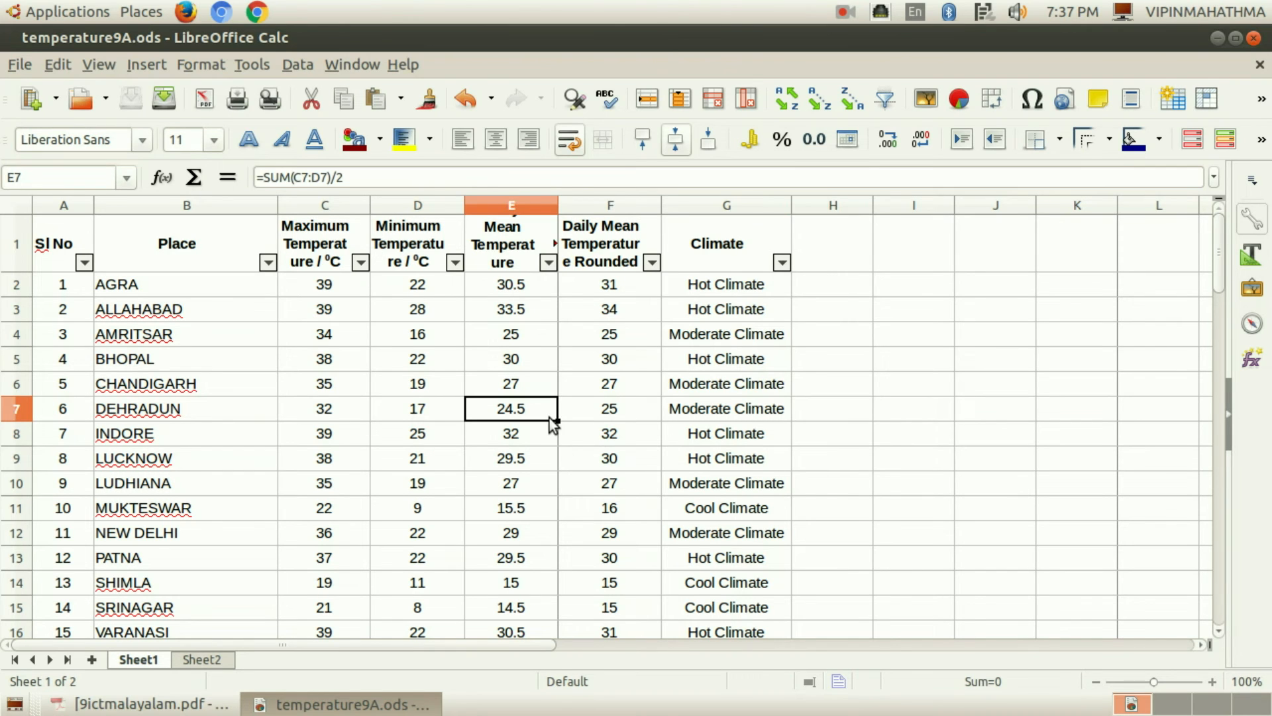
{"action": "scroll", "coordinate": [601, 368], "scroll_direction": "down", "scroll_amount": 12}
{"action": "scroll", "coordinate": [601, 369], "scroll_direction": "up", "scroll_amount": 12}
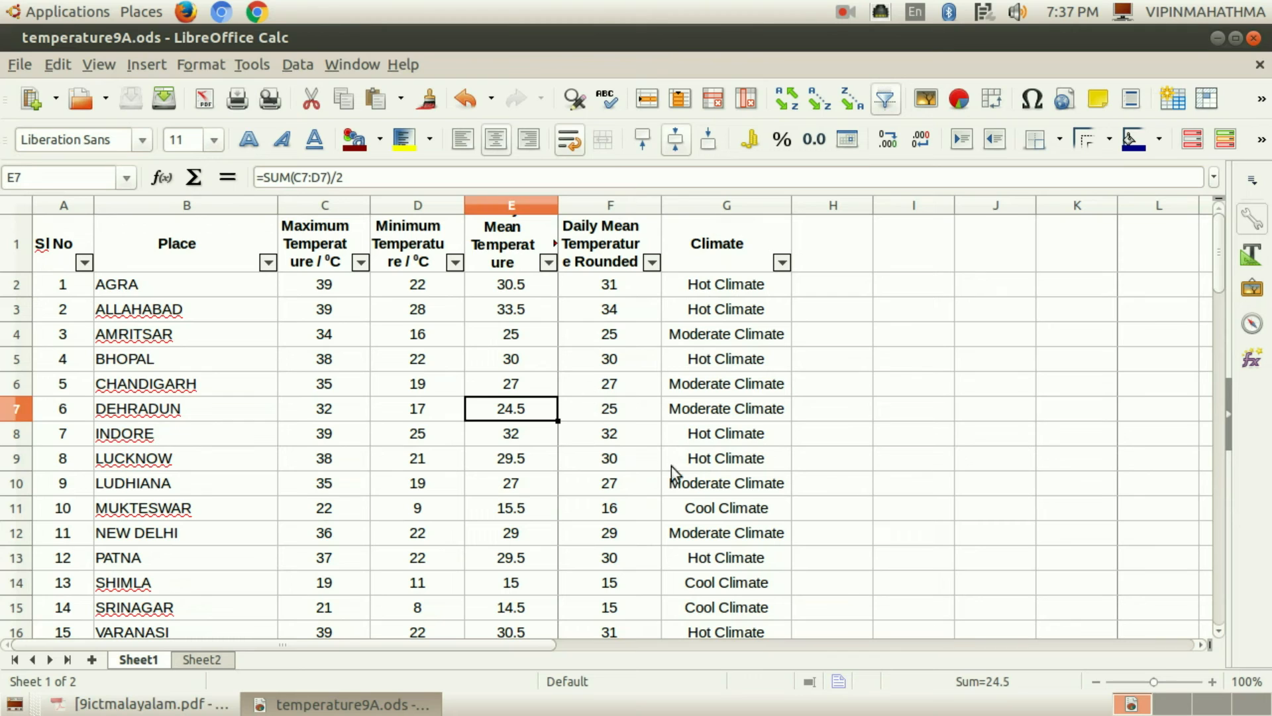
Preview the printout of the temperature sheet, trying a different print scale and enlarging the page view, and close the preview.
{"action": "left_click", "coordinate": [229, 339]}
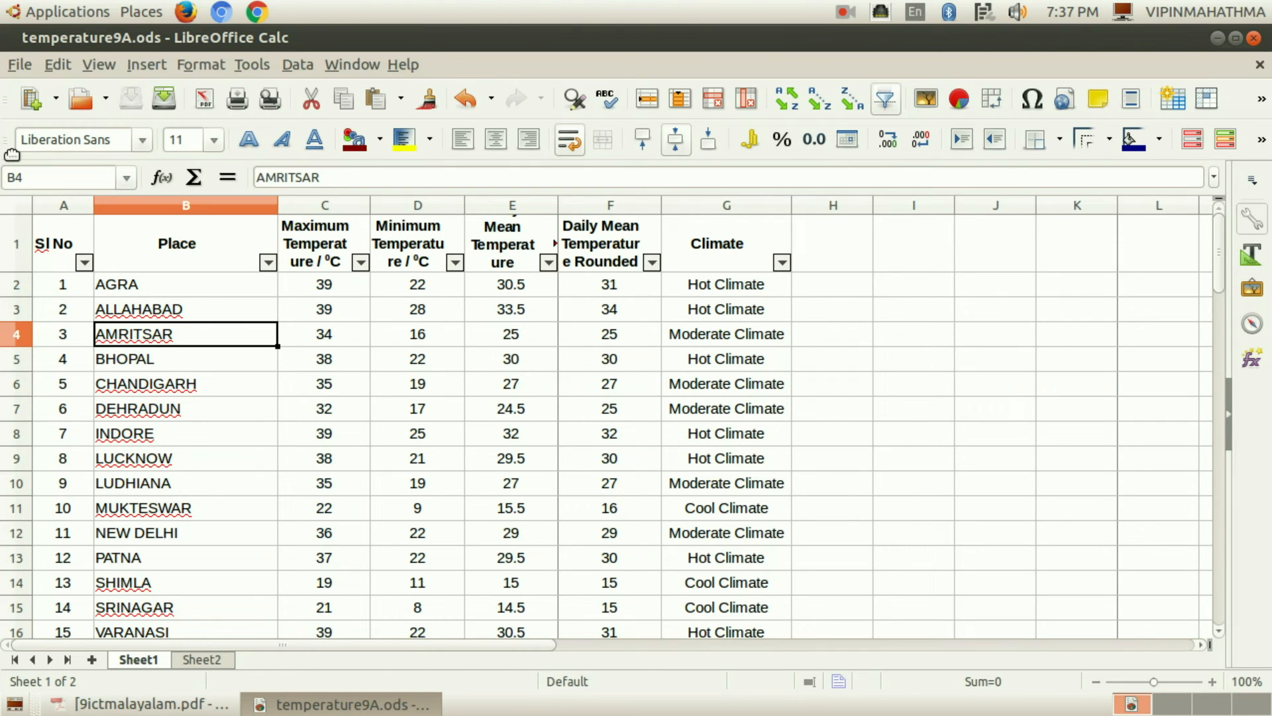
{"action": "left_click", "coordinate": [20, 66]}
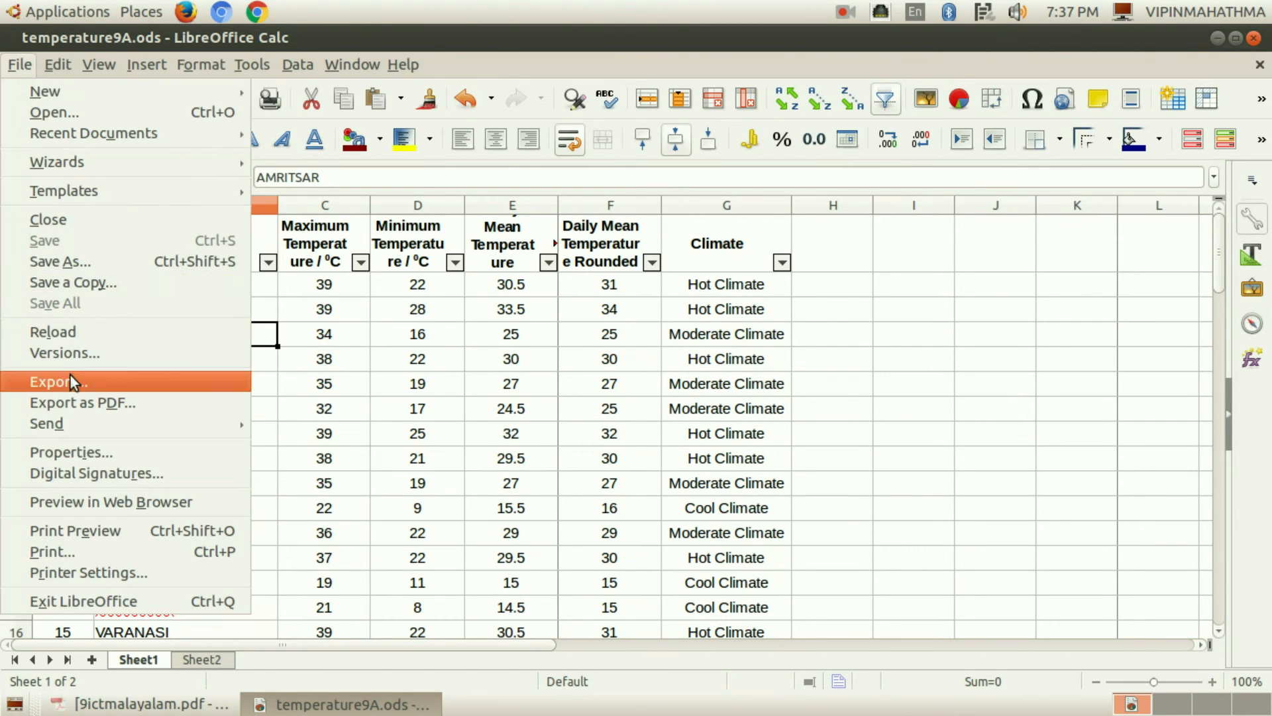
{"action": "left_click", "coordinate": [130, 531]}
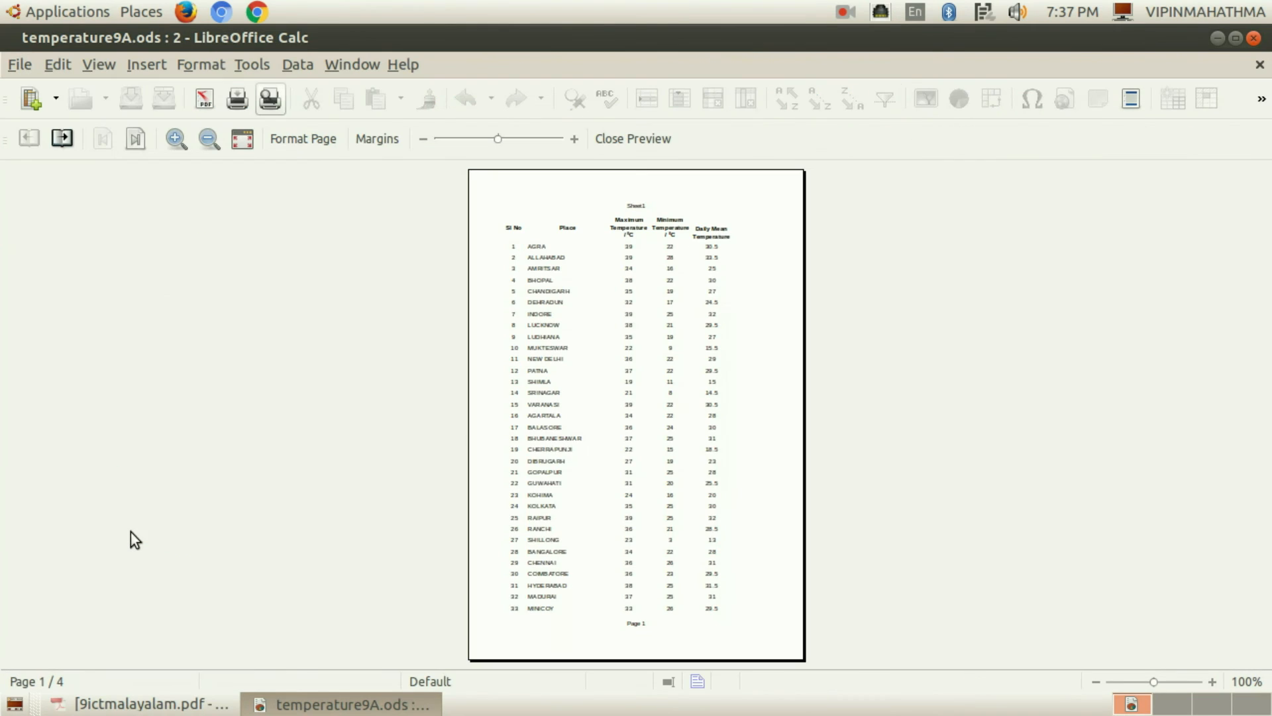
{"action": "left_click", "coordinate": [573, 140]}
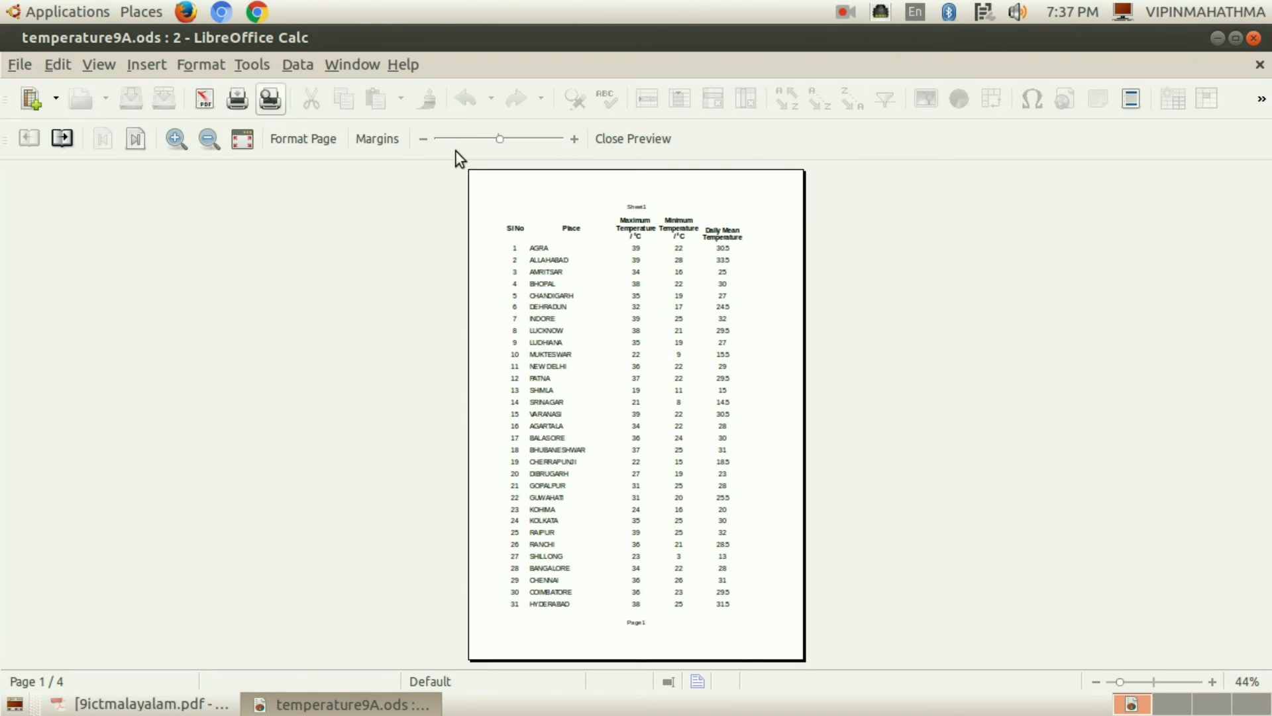
{"action": "left_click", "coordinate": [421, 138]}
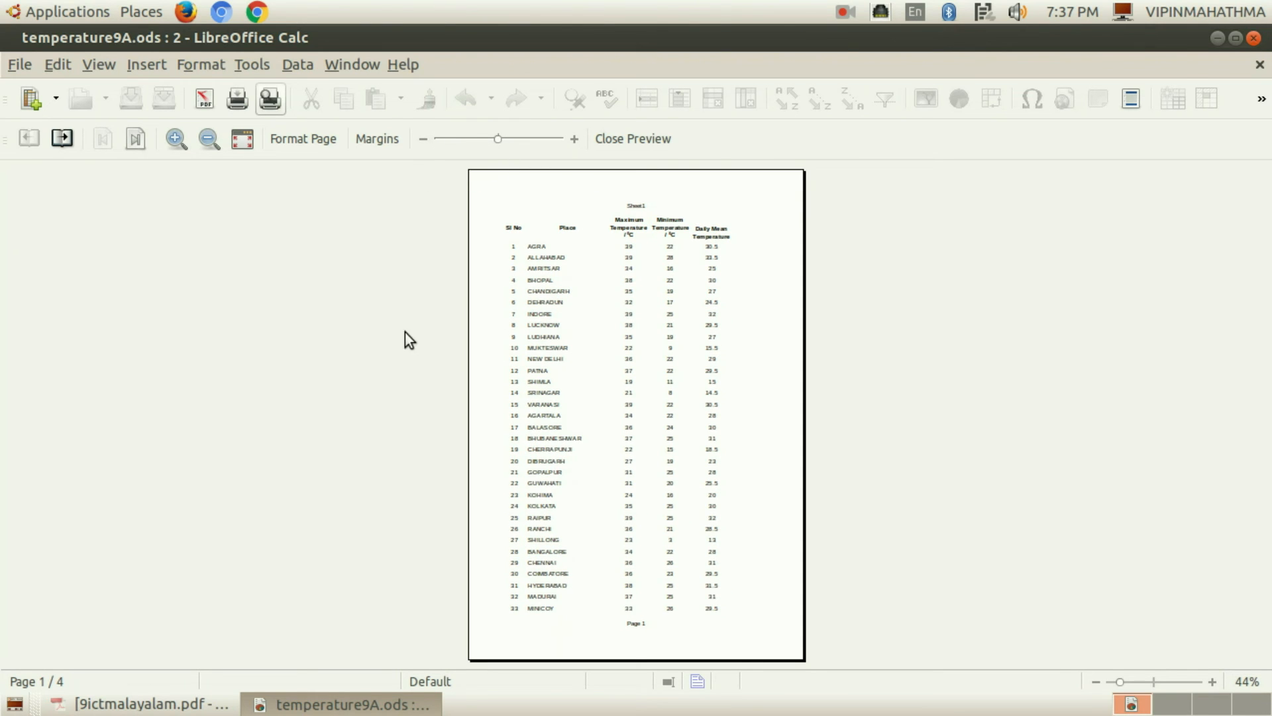
{"action": "left_click", "coordinate": [167, 142]}
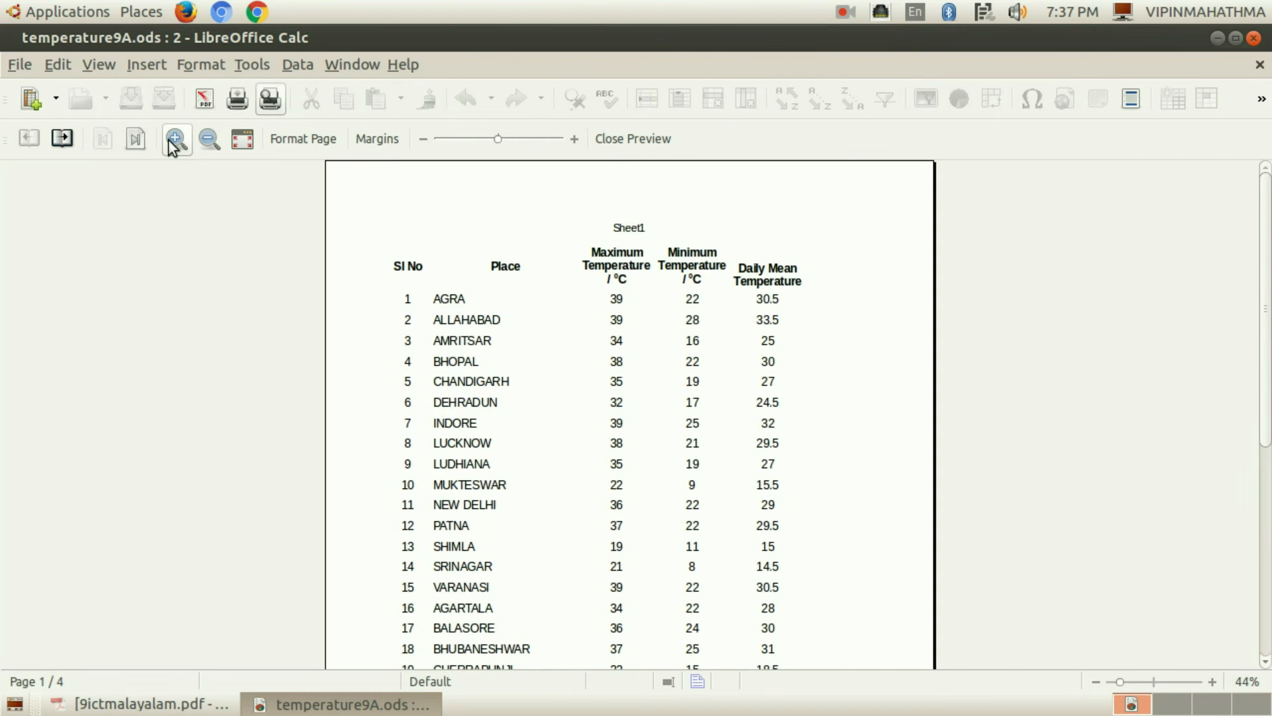
{"action": "left_click", "coordinate": [169, 140]}
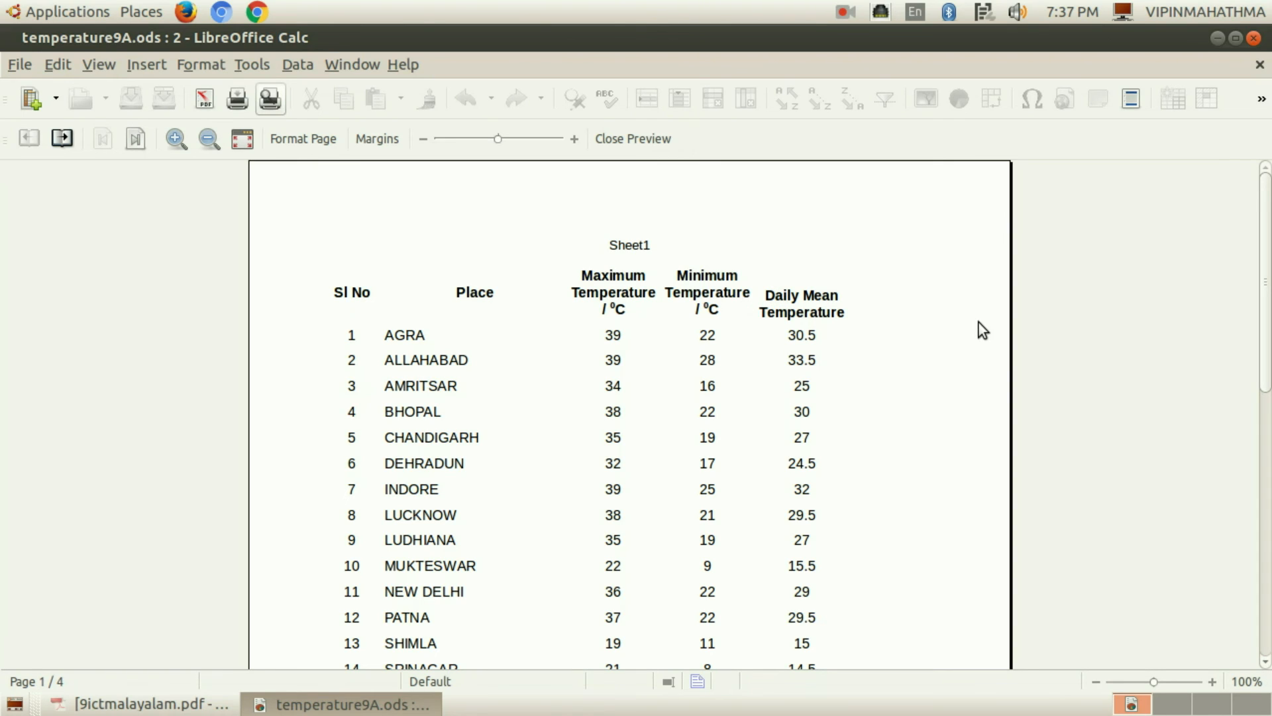
{"action": "left_click", "coordinate": [646, 147]}
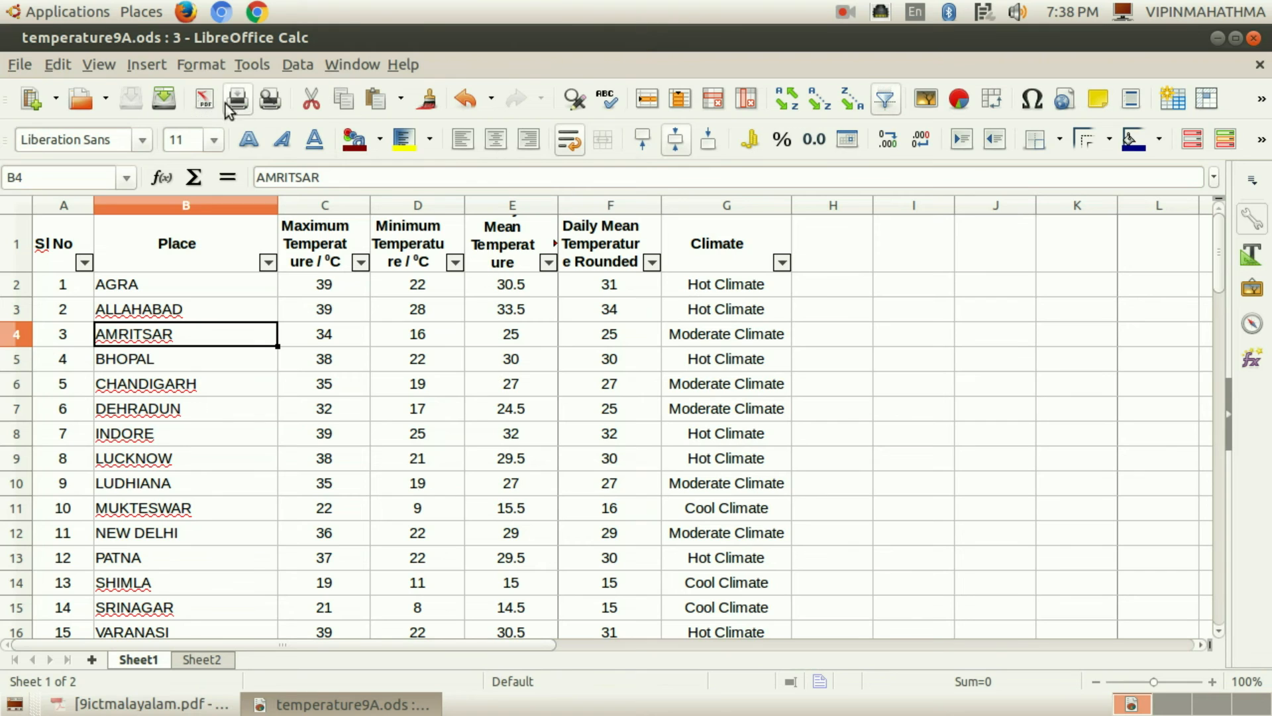
Set the sheet's page orientation to Landscape in the Default page style.
{"action": "left_click", "coordinate": [188, 65]}
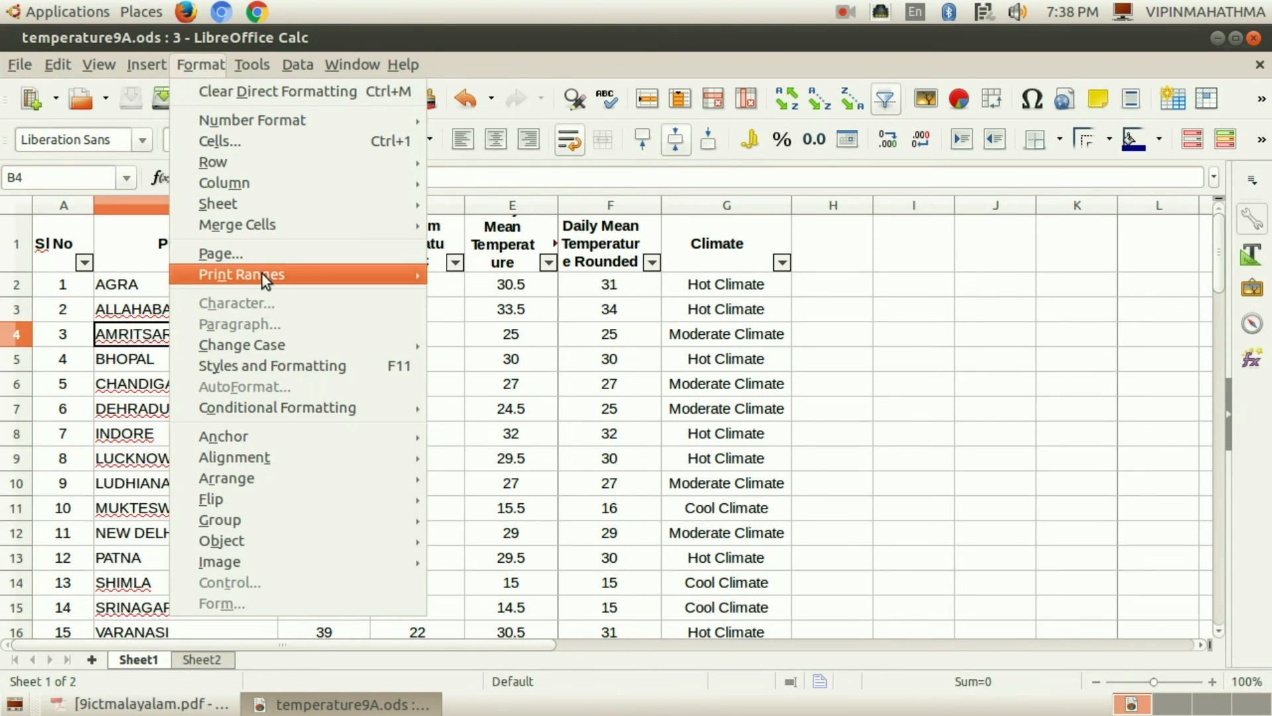
{"action": "left_click", "coordinate": [276, 252]}
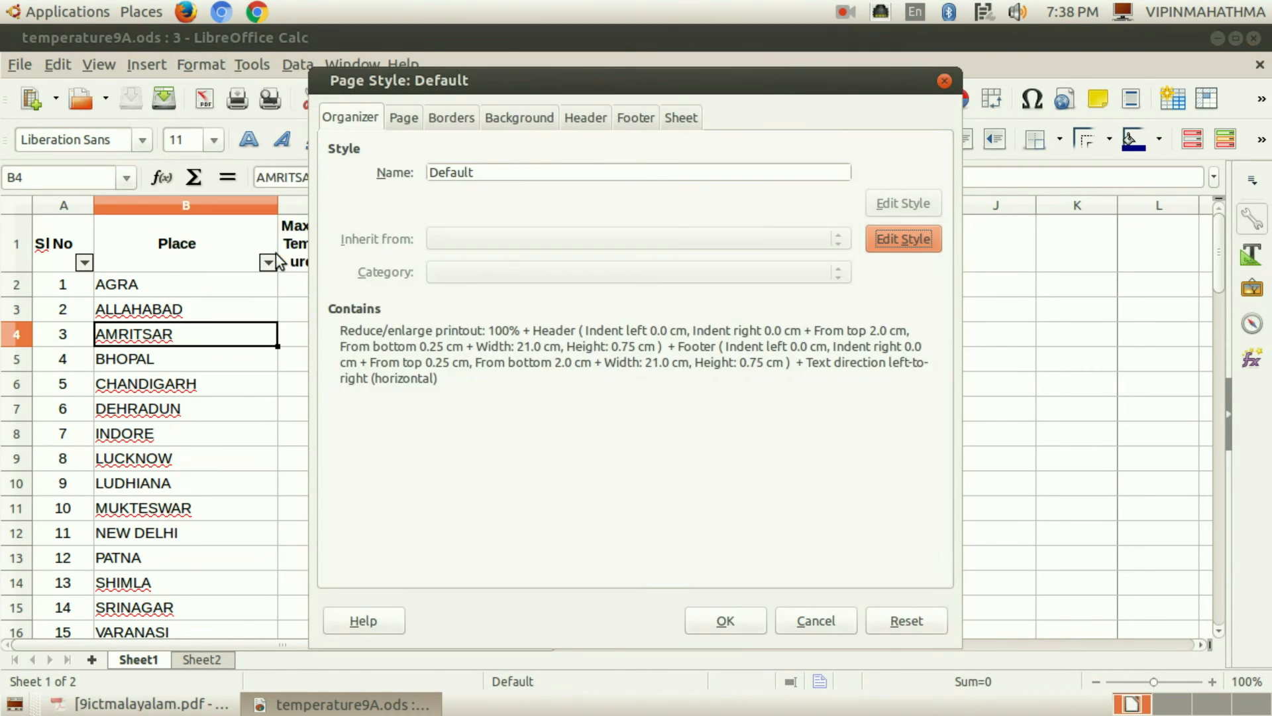
{"action": "left_click", "coordinate": [413, 115]}
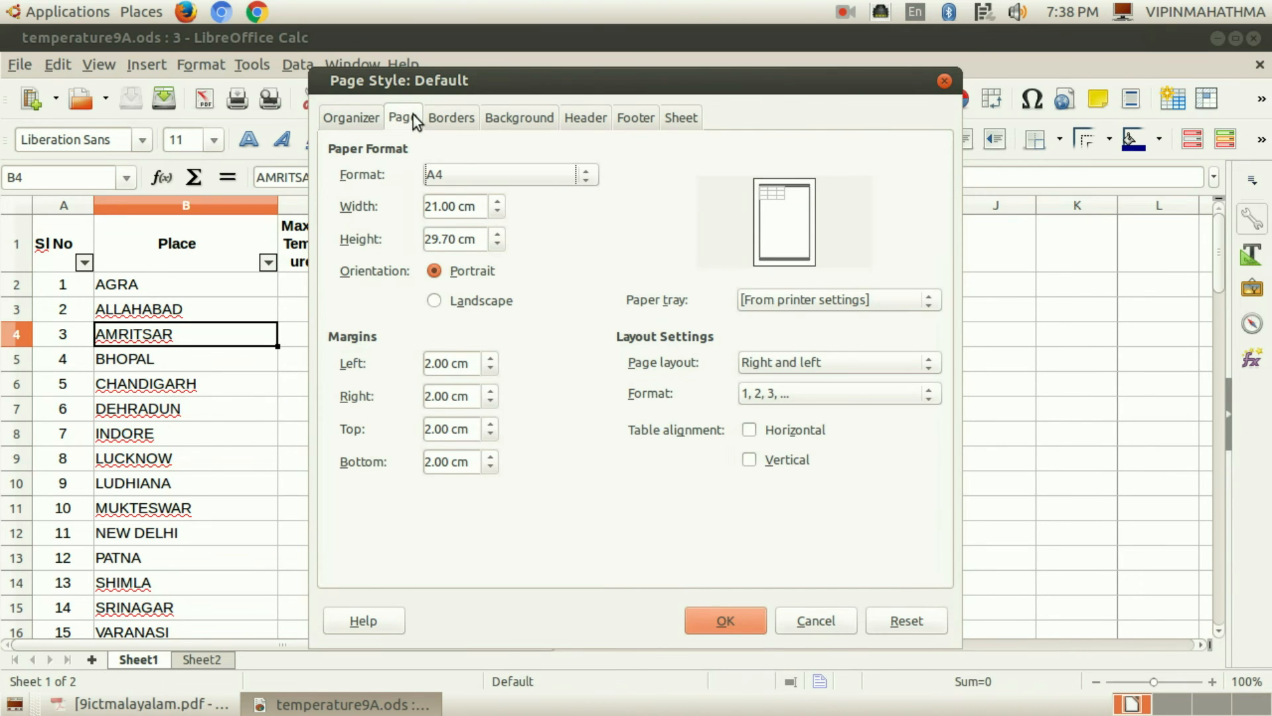
{"action": "left_click", "coordinate": [433, 302]}
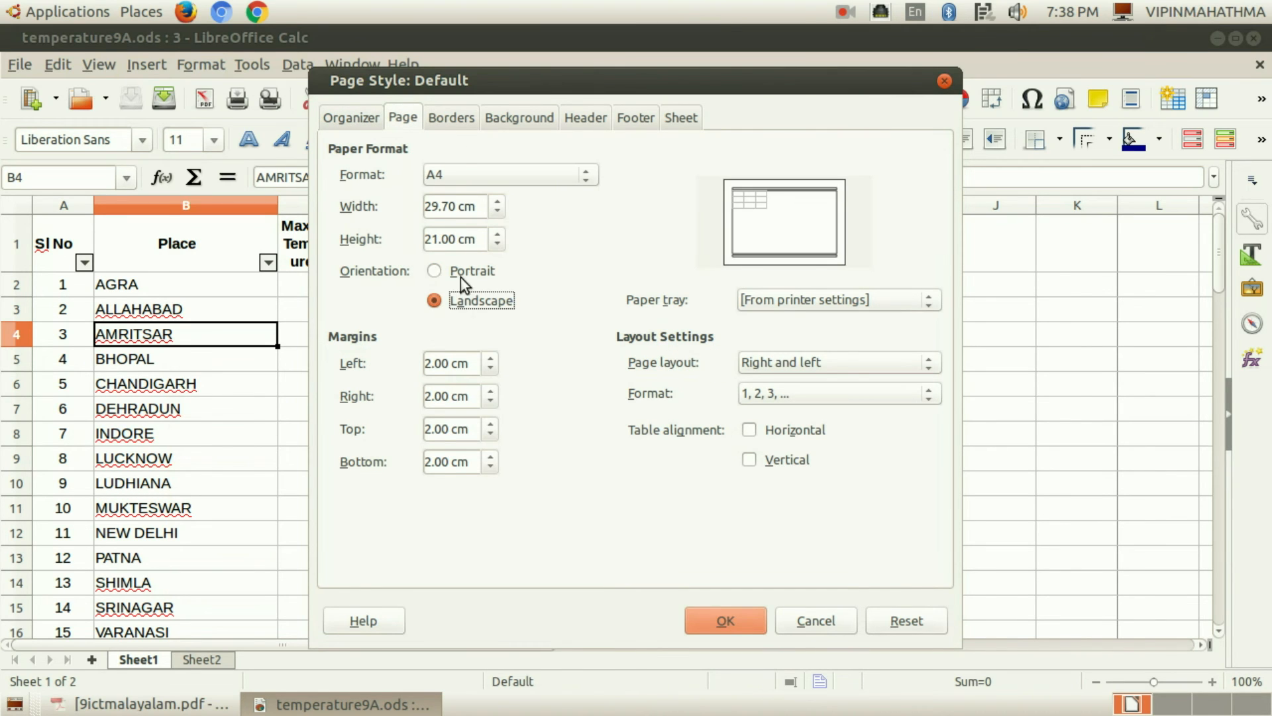
{"action": "left_click", "coordinate": [435, 271]}
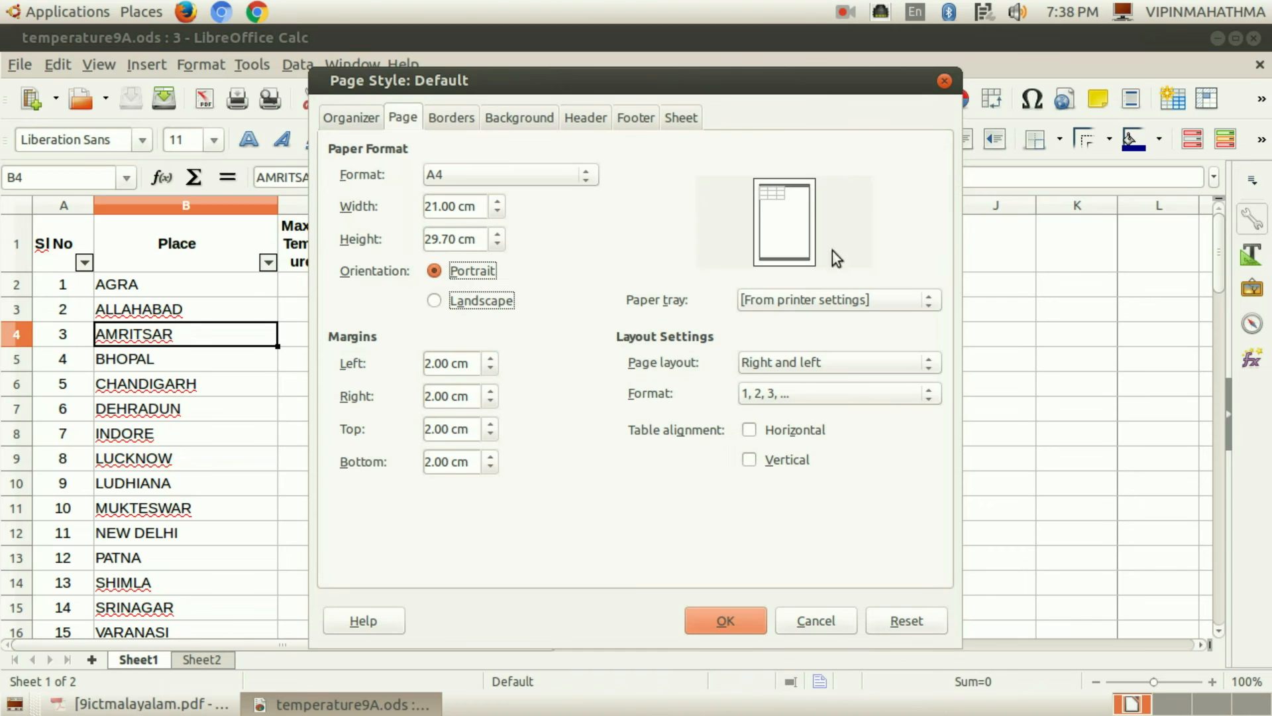
{"action": "left_click", "coordinate": [436, 303]}
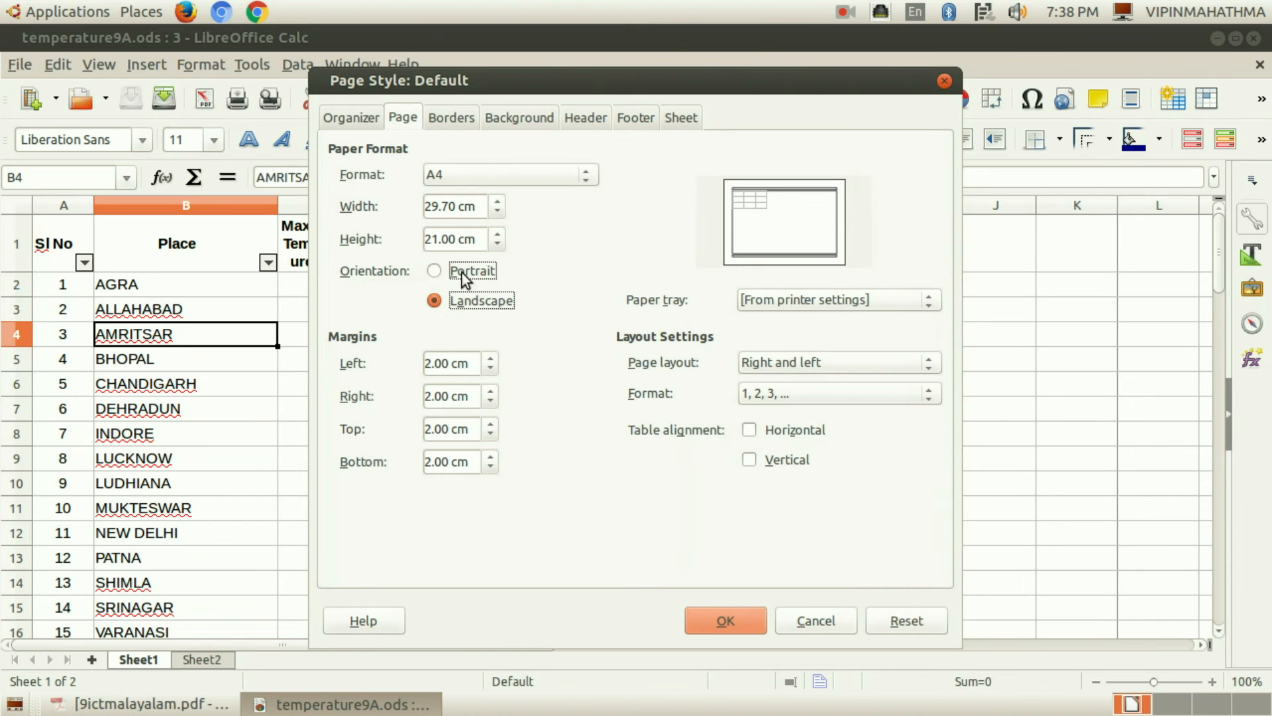
{"action": "left_click", "coordinate": [735, 626]}
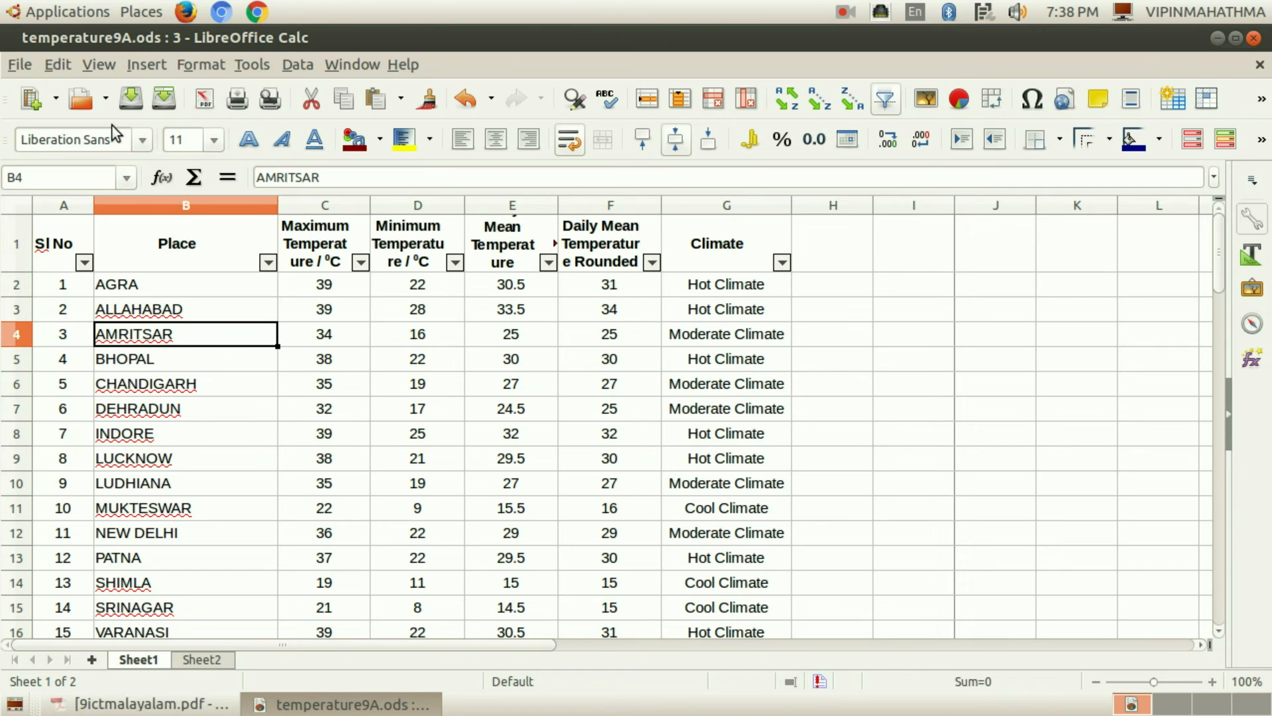
Export the spreadsheet as a PDF named temperature9A into folder A of Students_Works_9.
{"action": "left_click", "coordinate": [25, 63]}
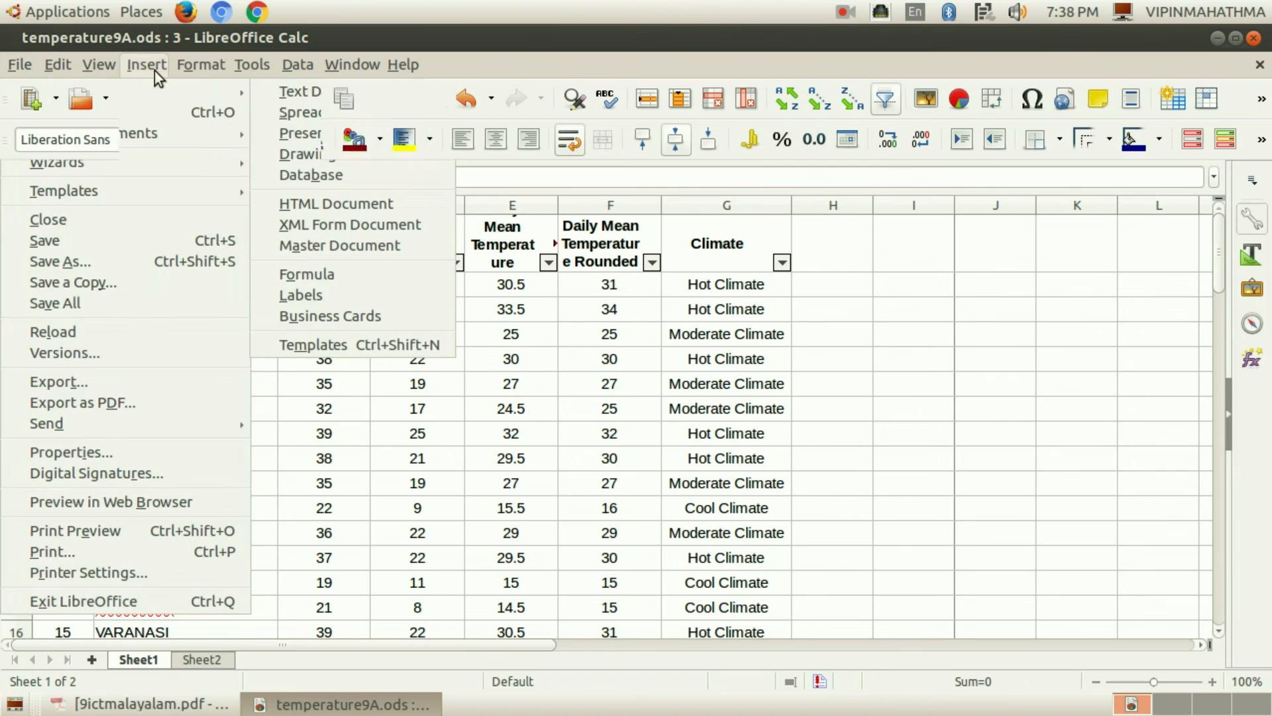
{"action": "left_click", "coordinate": [212, 35]}
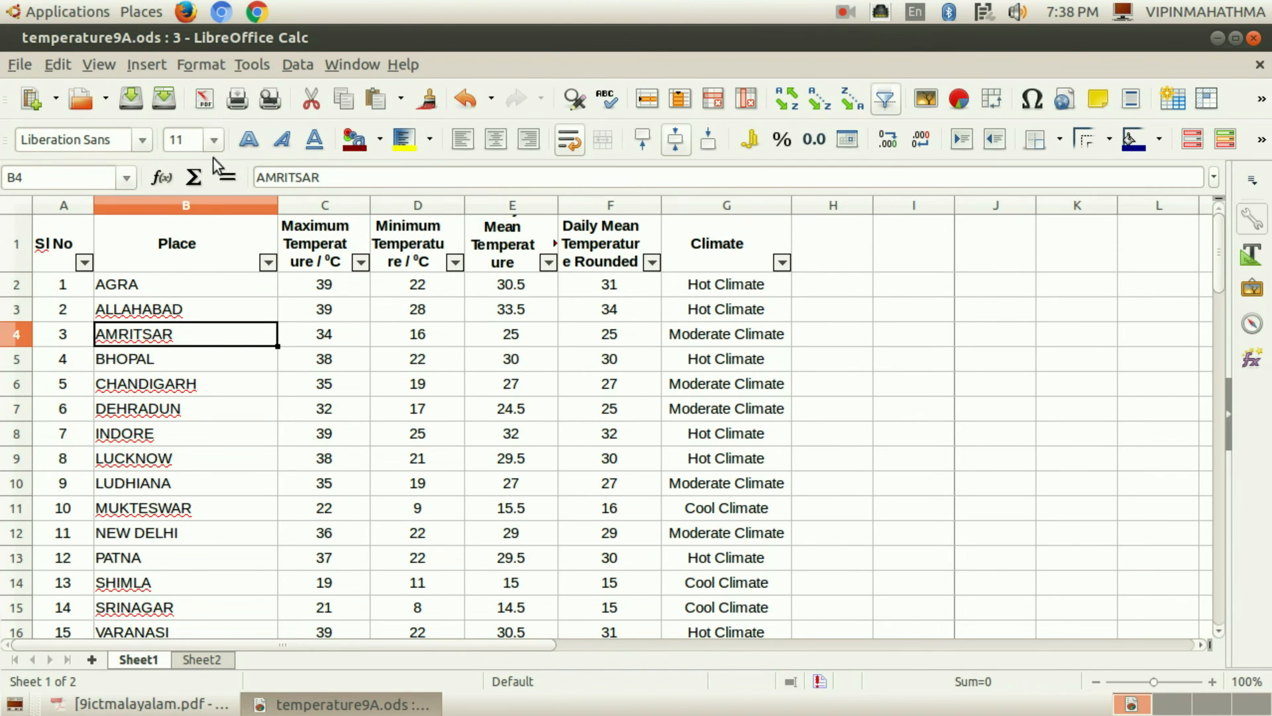
{"action": "left_click", "coordinate": [205, 102]}
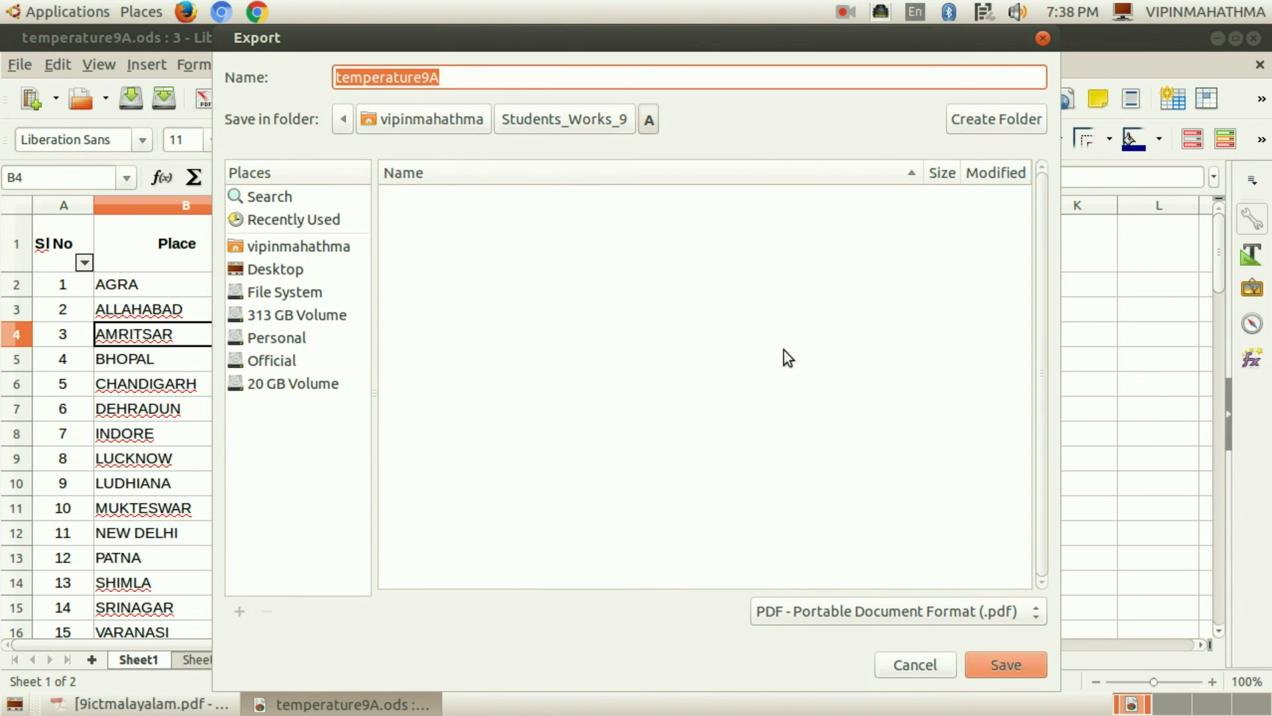
{"action": "left_click", "coordinate": [1008, 666]}
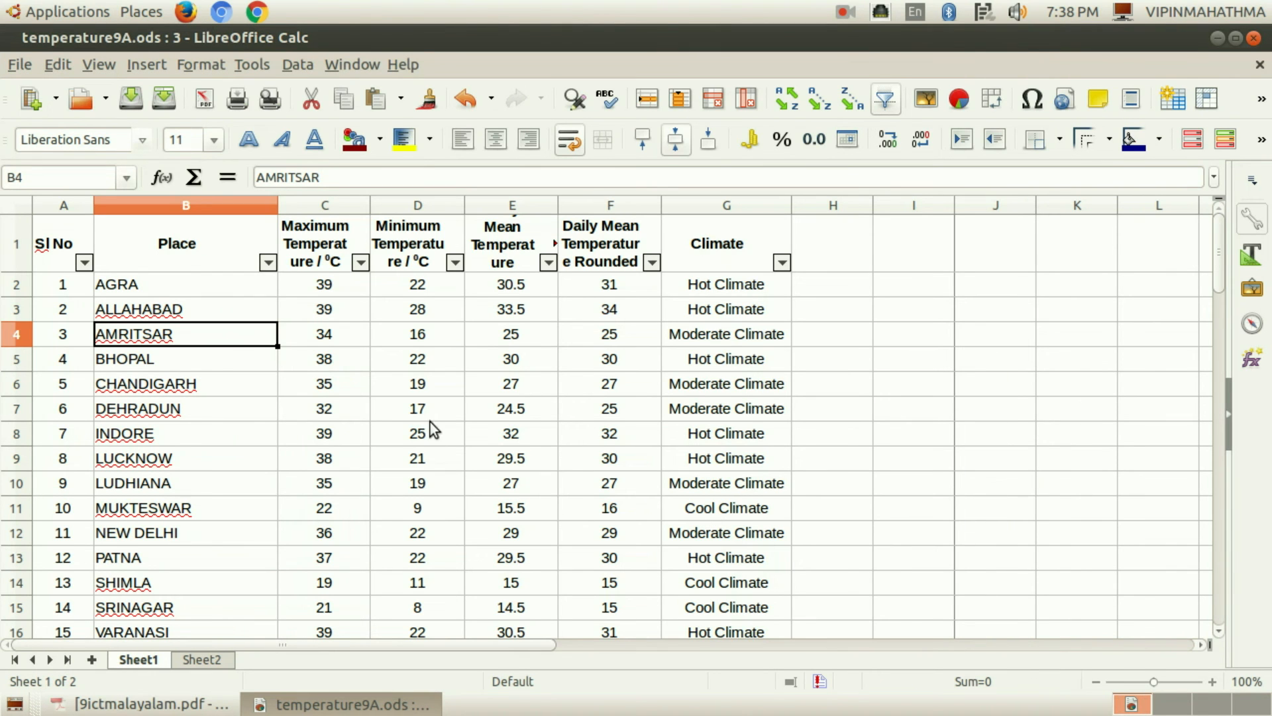
Open the exported temperature9A.pdf from folder A inside Students_Works_9 in the file manager.
{"action": "left_click", "coordinate": [152, 12]}
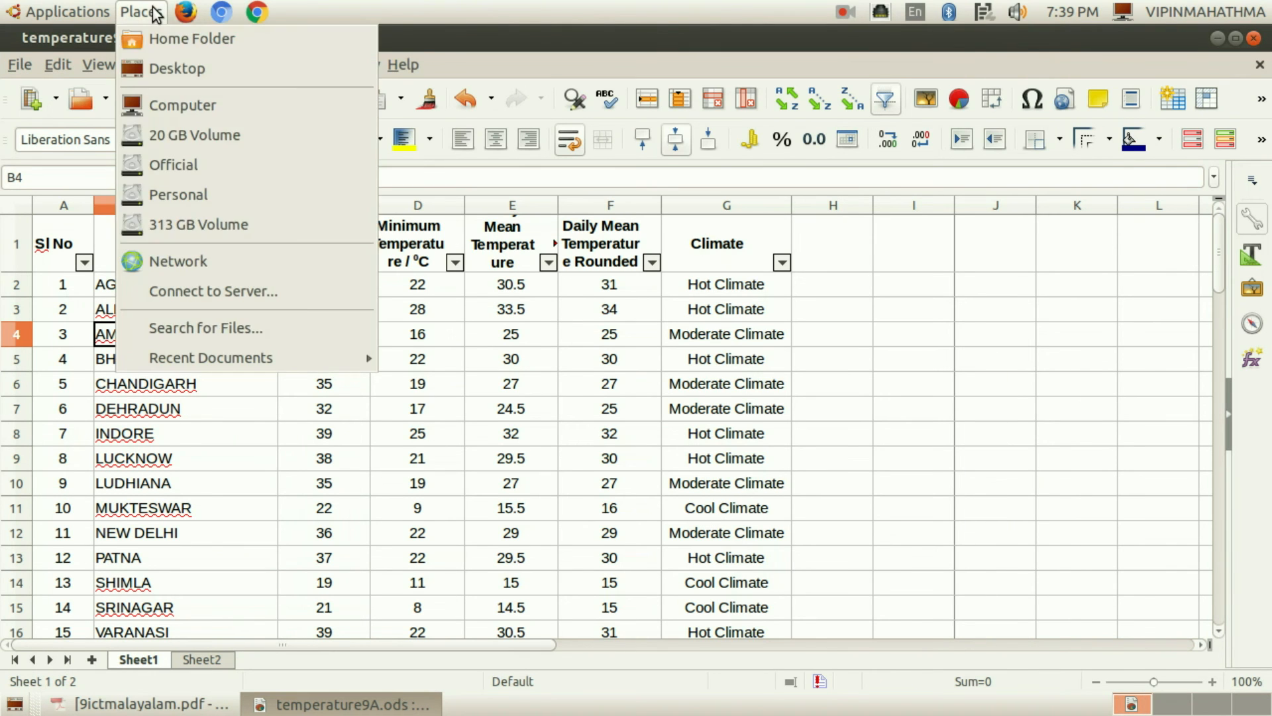
{"action": "left_click", "coordinate": [169, 38]}
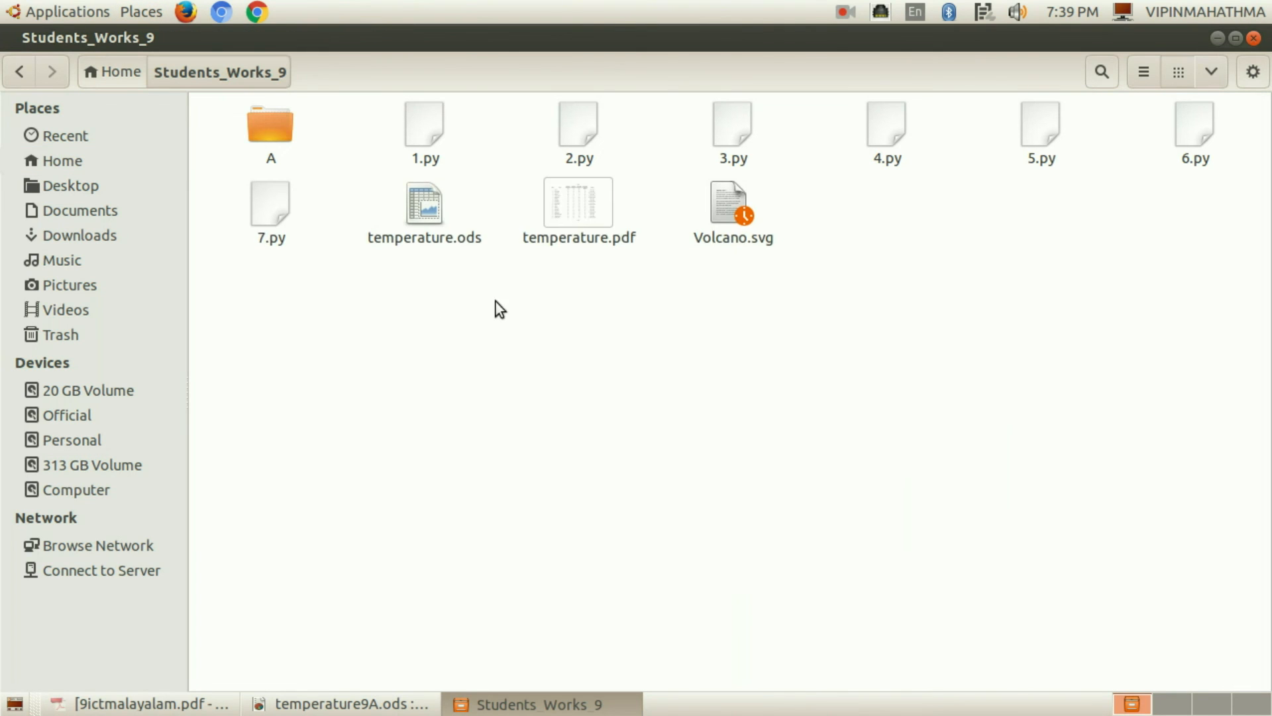
{"action": "double_click", "coordinate": [276, 126]}
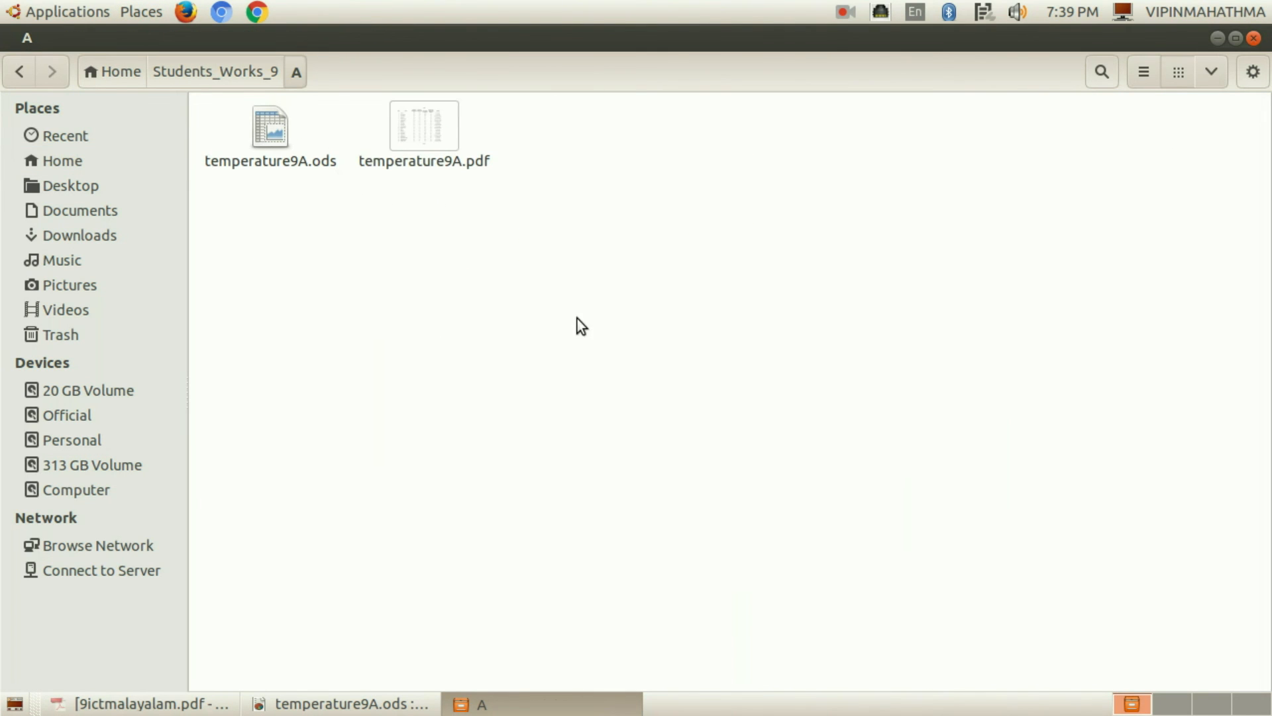
{"action": "double_click", "coordinate": [428, 138]}
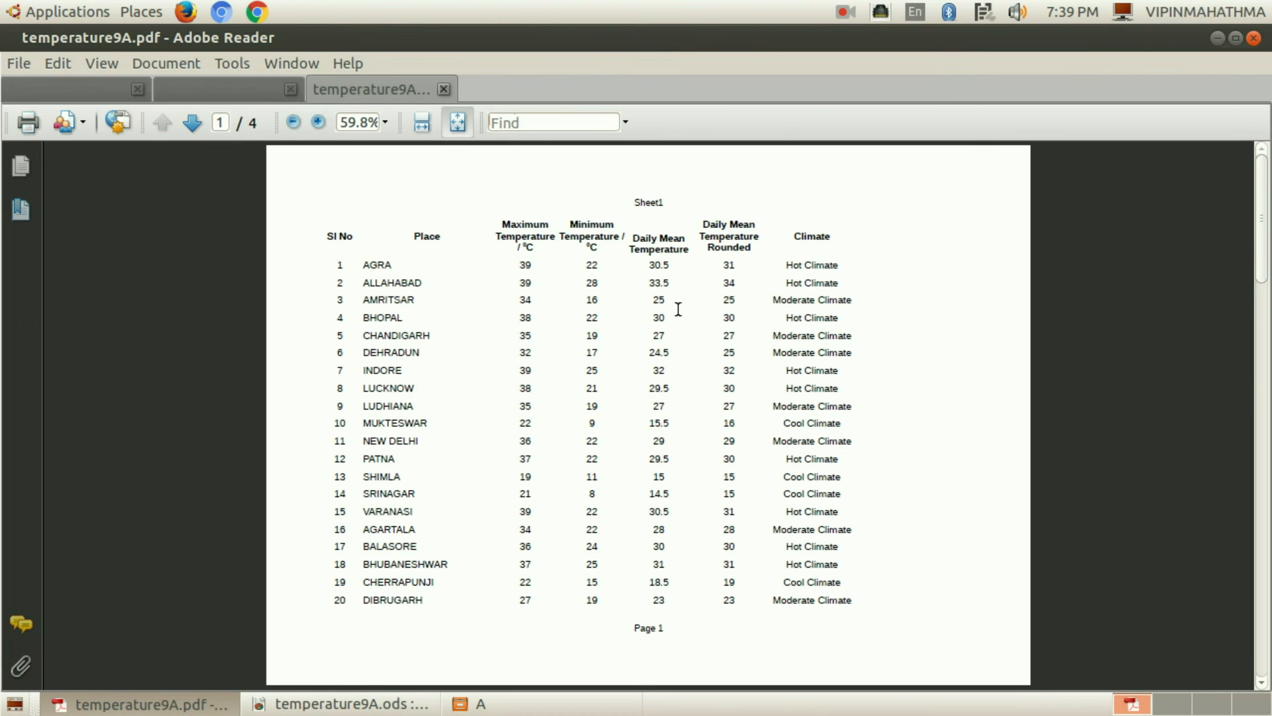
Look through the pages of the exported temperature PDF and return to the temperature9A spreadsheet in LibreOffice Calc.
{"action": "key", "text": "End"}
{"action": "scroll", "coordinate": [635, 342], "scroll_direction": "up", "scroll_amount": 3}
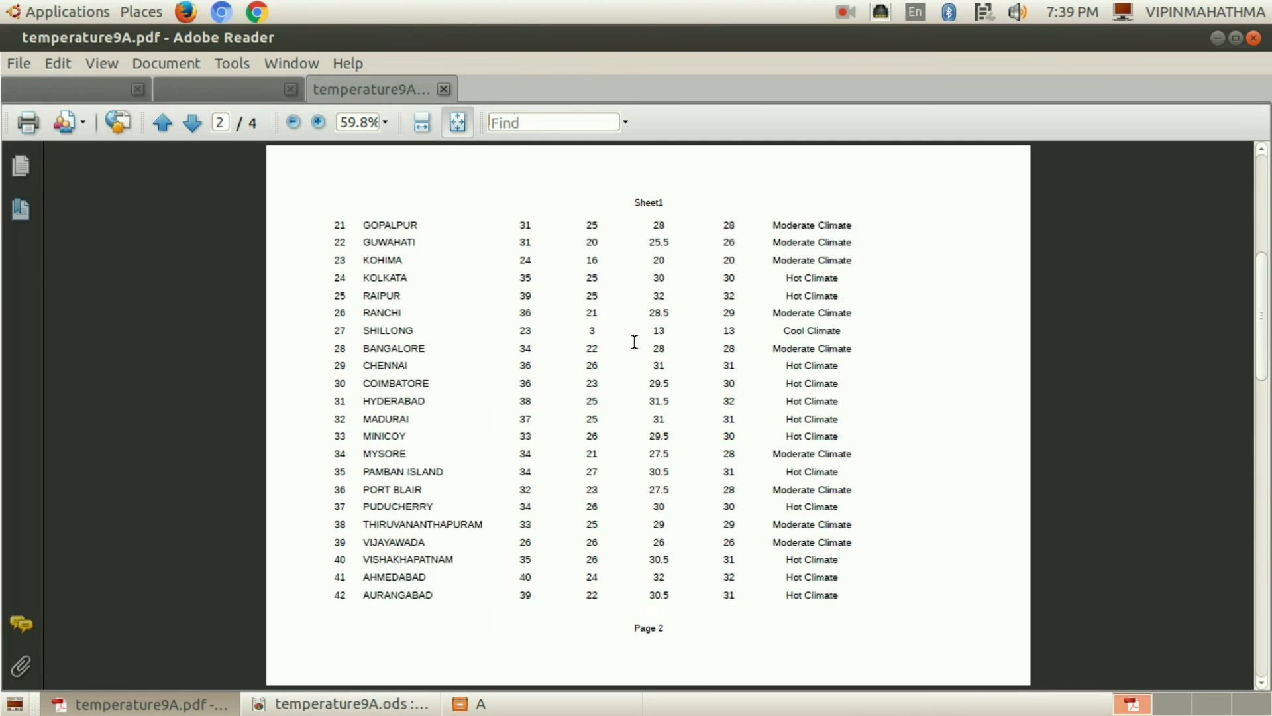
{"action": "scroll", "coordinate": [634, 342], "scroll_direction": "down", "scroll_amount": 2}
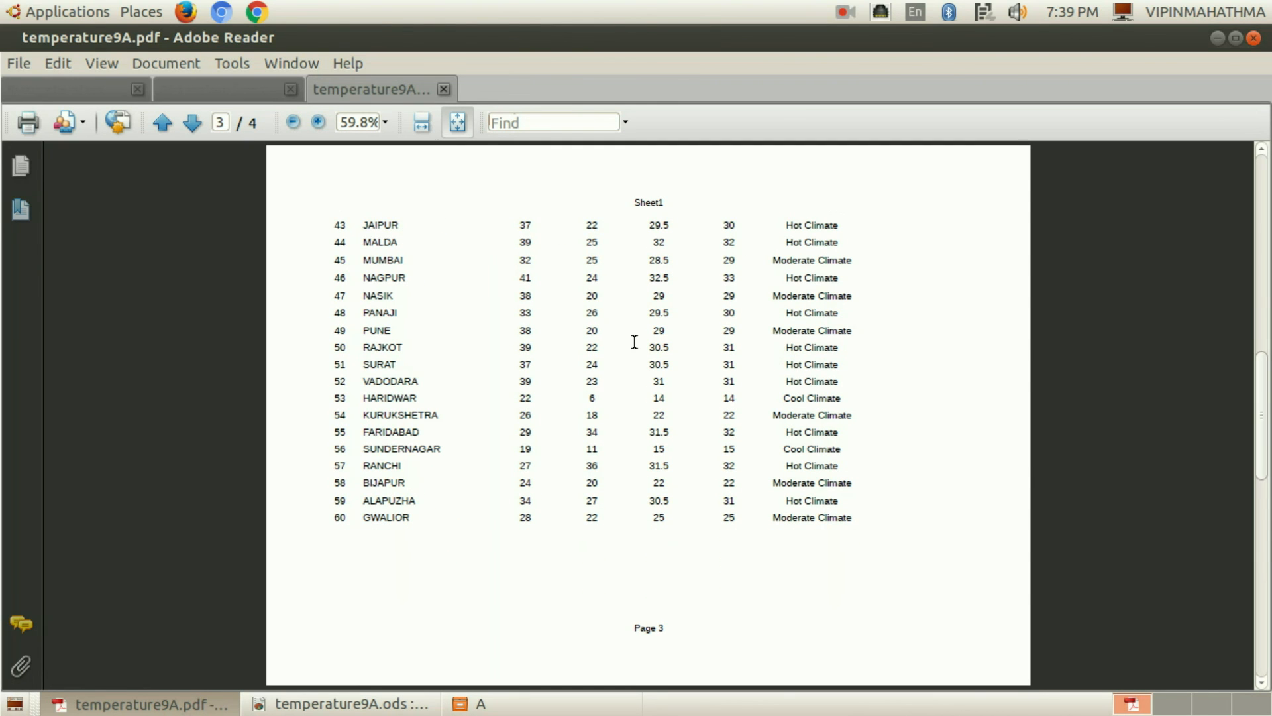
{"action": "scroll", "coordinate": [634, 342], "scroll_direction": "up", "scroll_amount": 2}
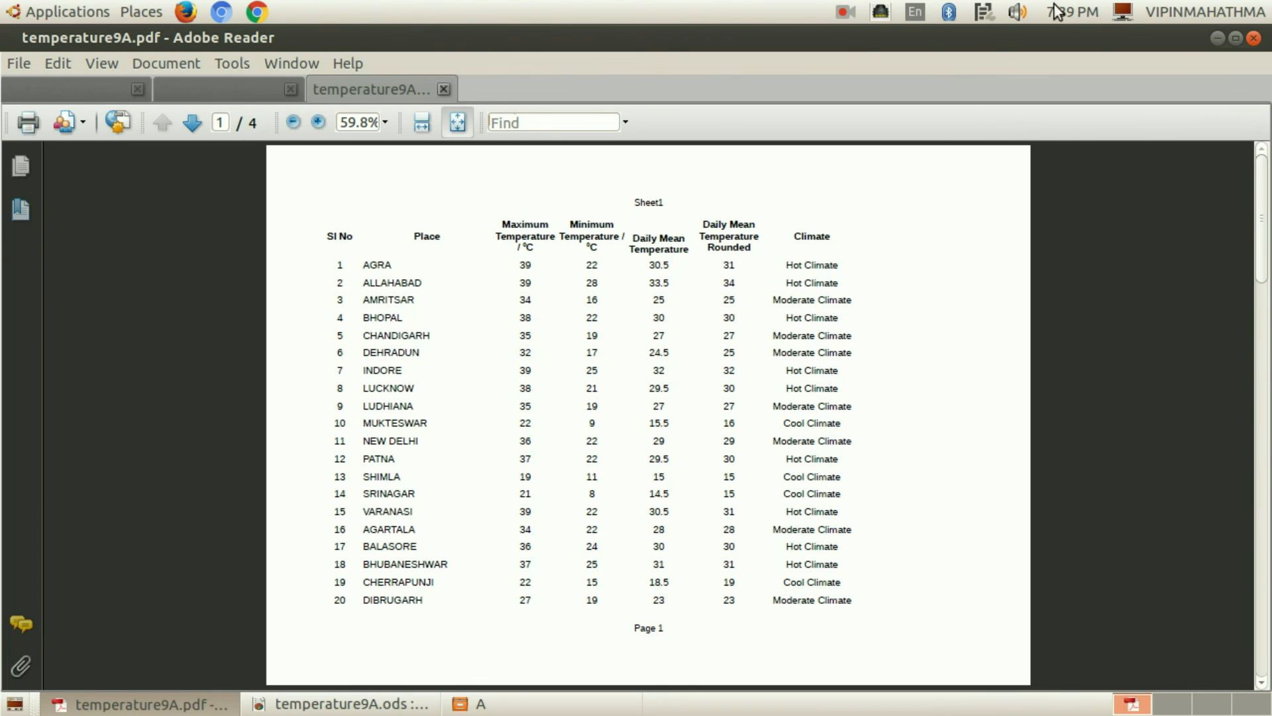
{"action": "left_click", "coordinate": [1218, 38]}
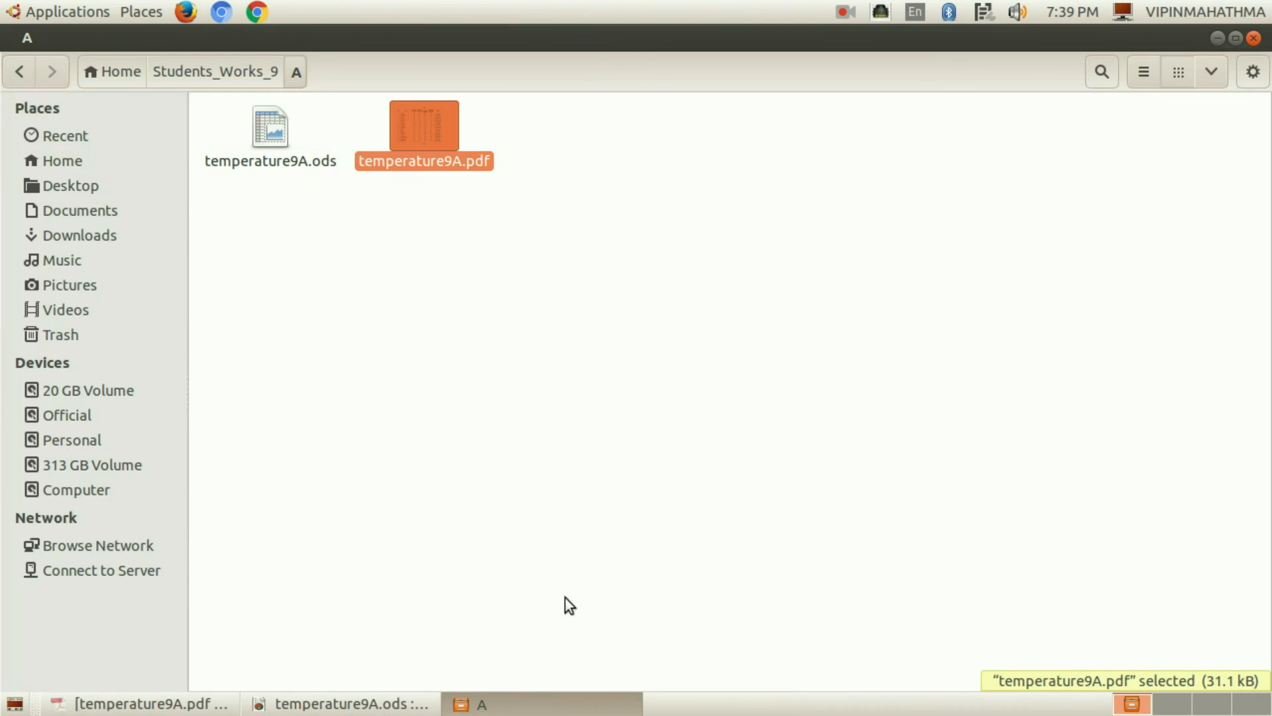
{"action": "left_click", "coordinate": [306, 707]}
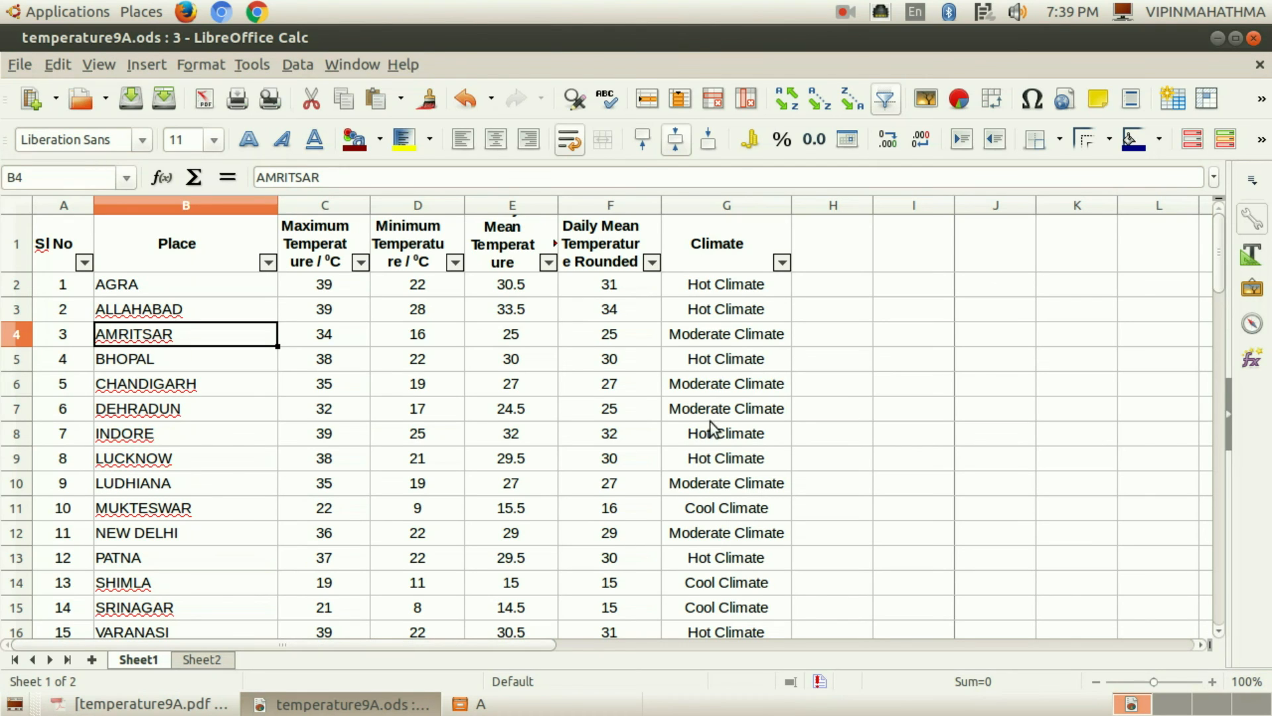
Try a minimum temperature of 20 for AMRITSAR in cell D4, and set it back to 16.
{"action": "left_click", "coordinate": [433, 341]}
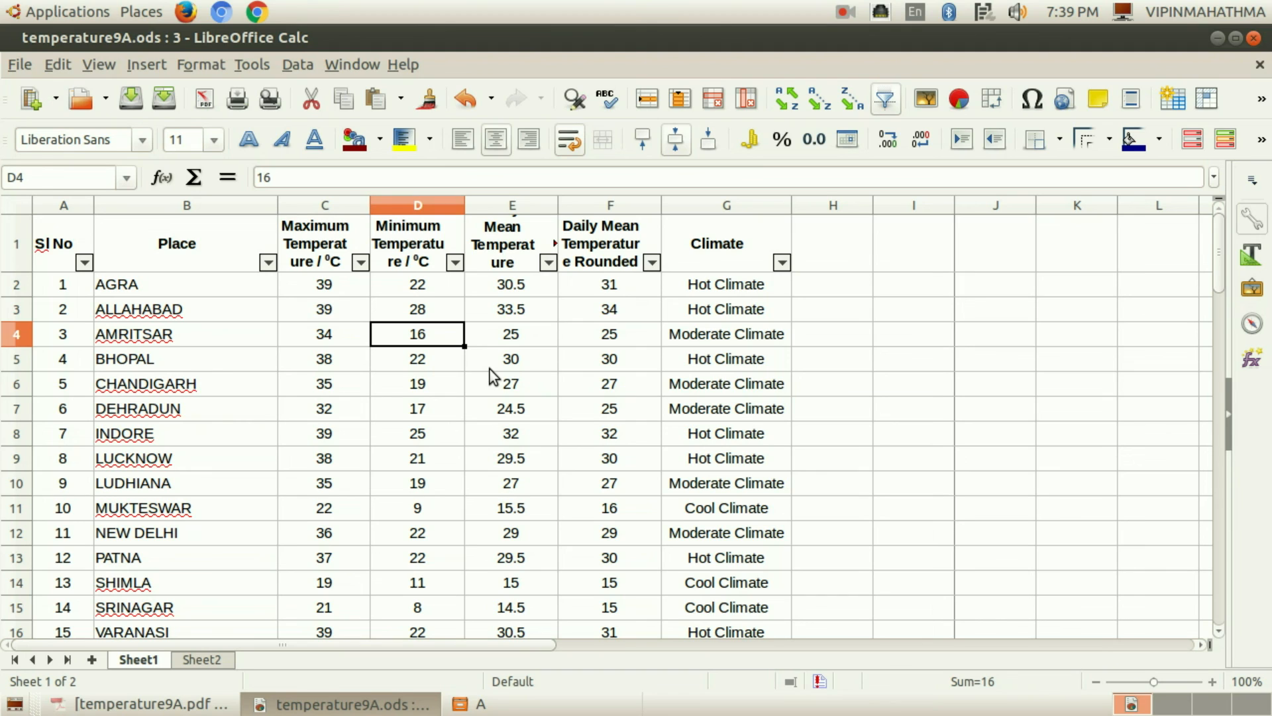
{"action": "type", "text": "20"}
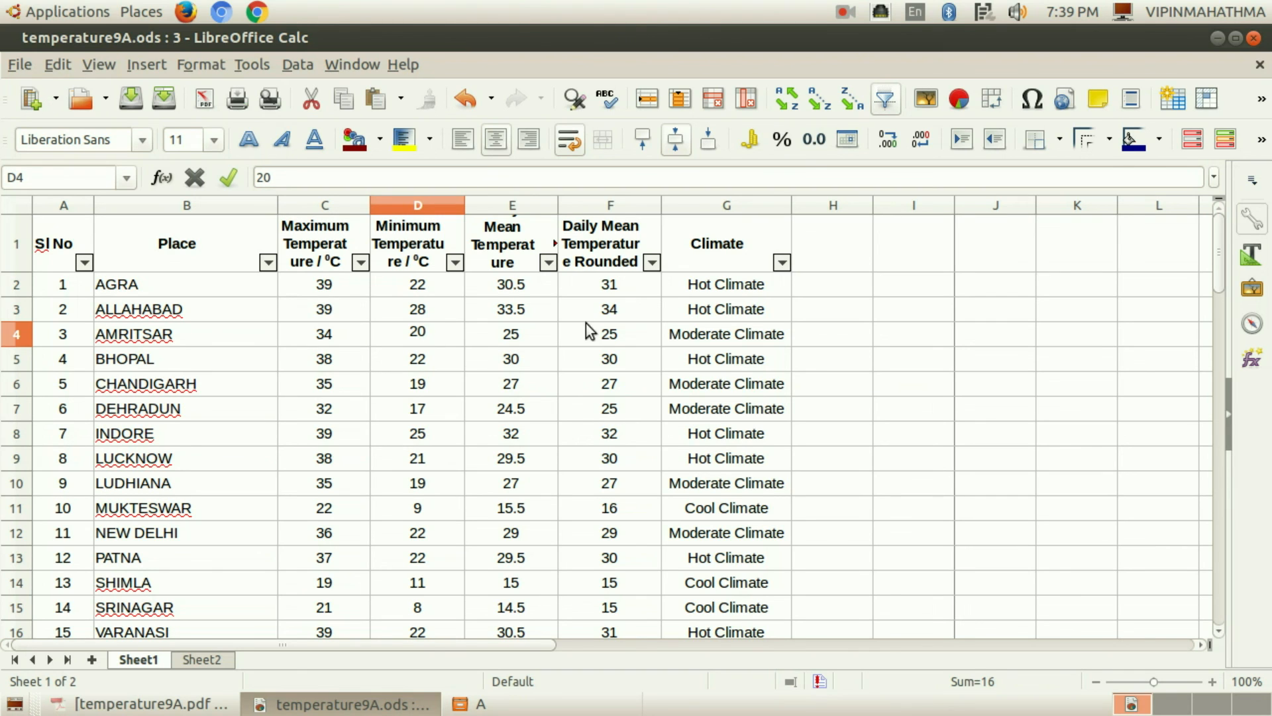
{"action": "key", "text": "Return"}
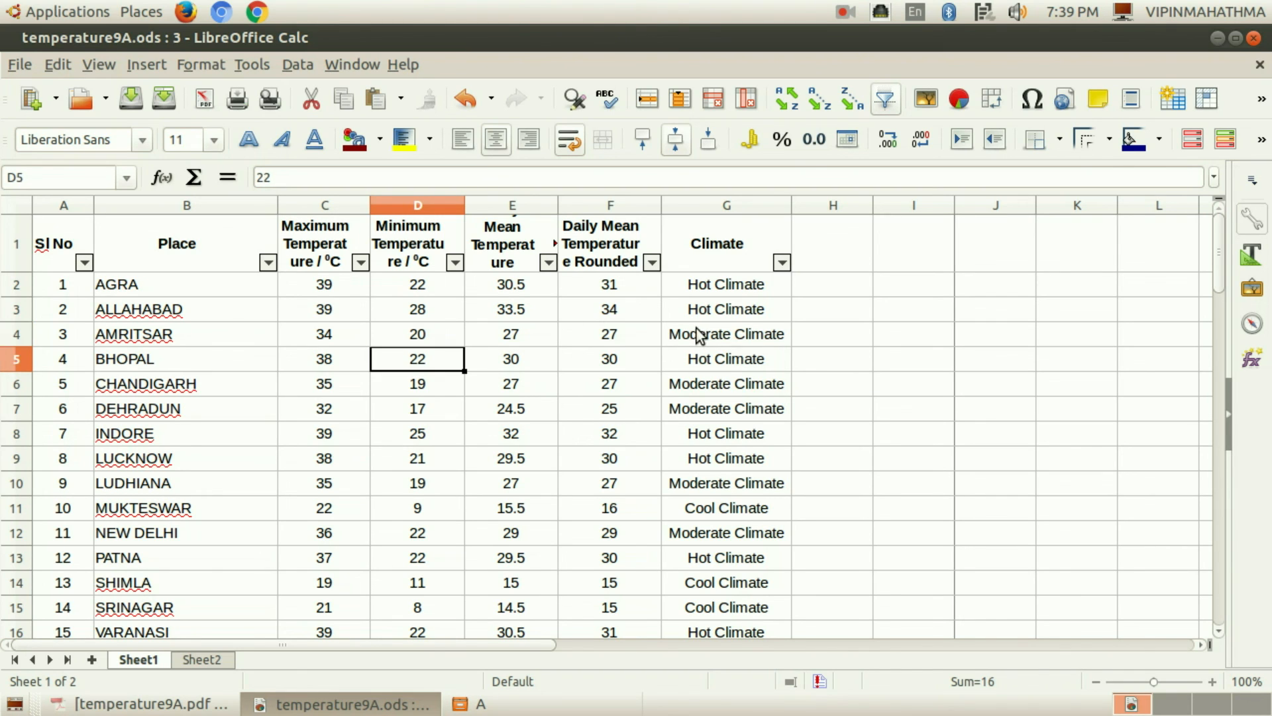
{"action": "left_click", "coordinate": [442, 341]}
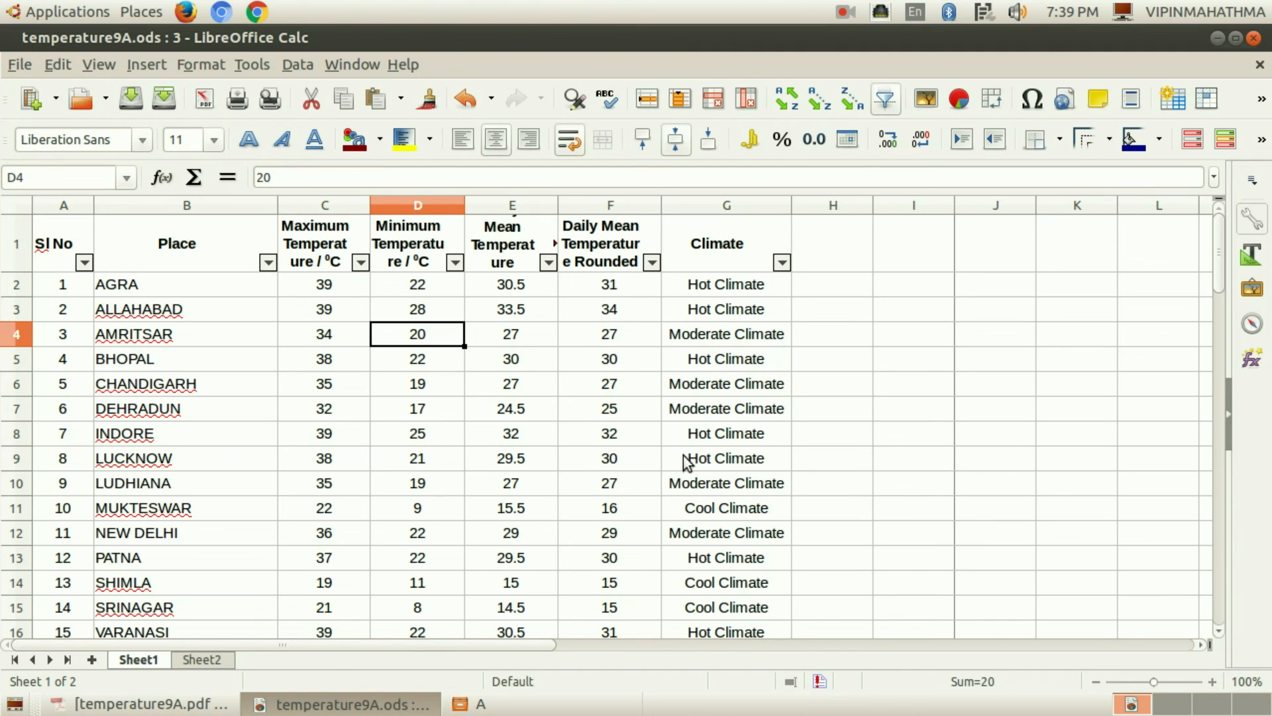
{"action": "type", "text": "16"}
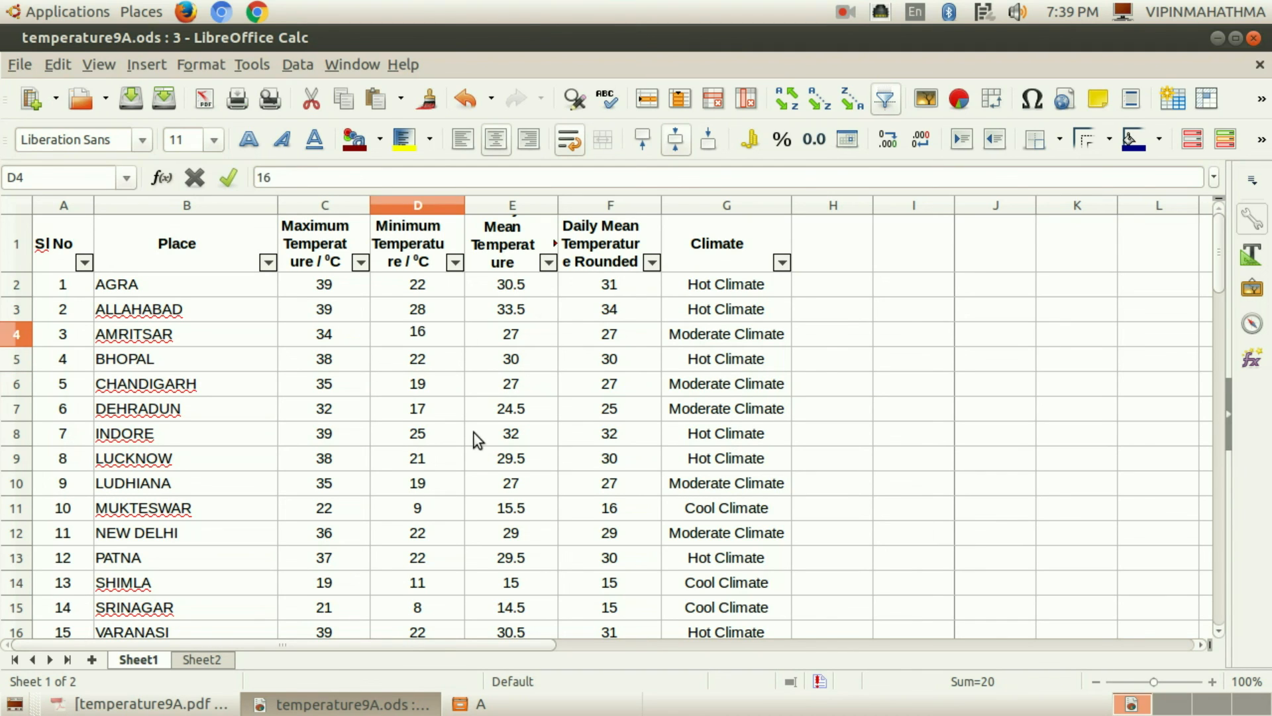
{"action": "key", "text": "Return"}
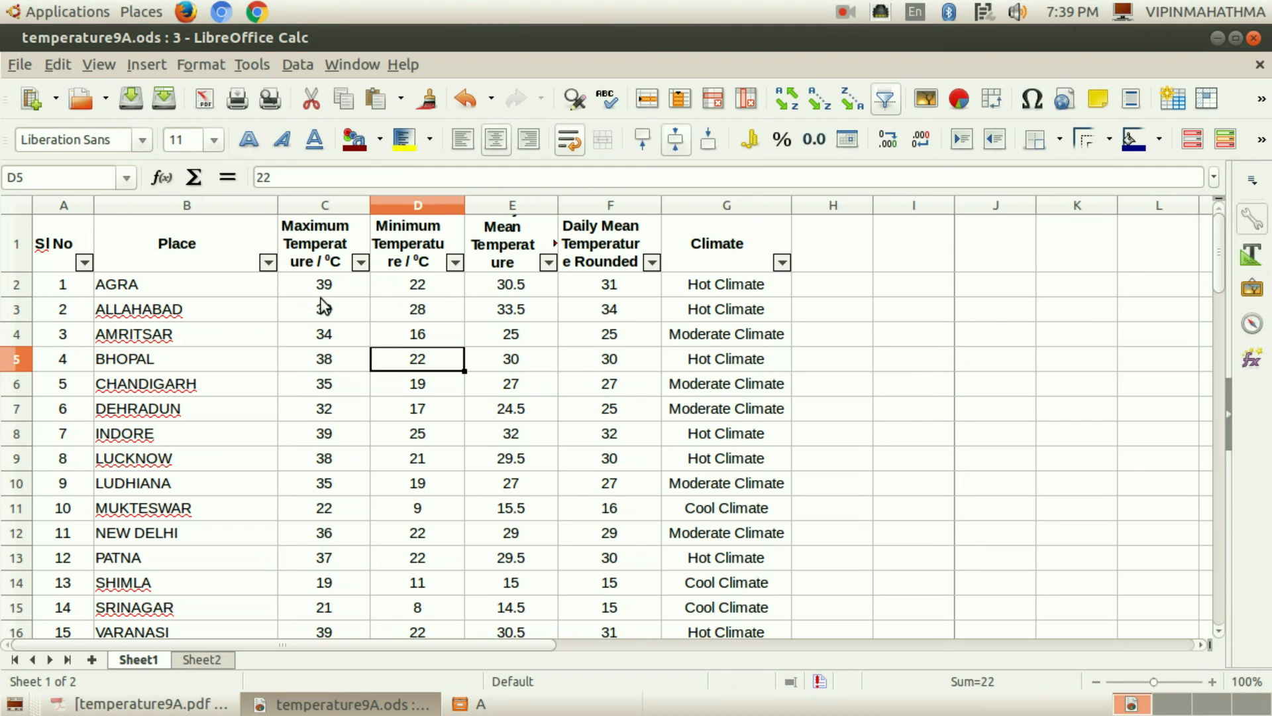
Protect Sheet1 and its protected cells with a password, entering and confirming the sheet password.
{"action": "left_click", "coordinate": [351, 64]}
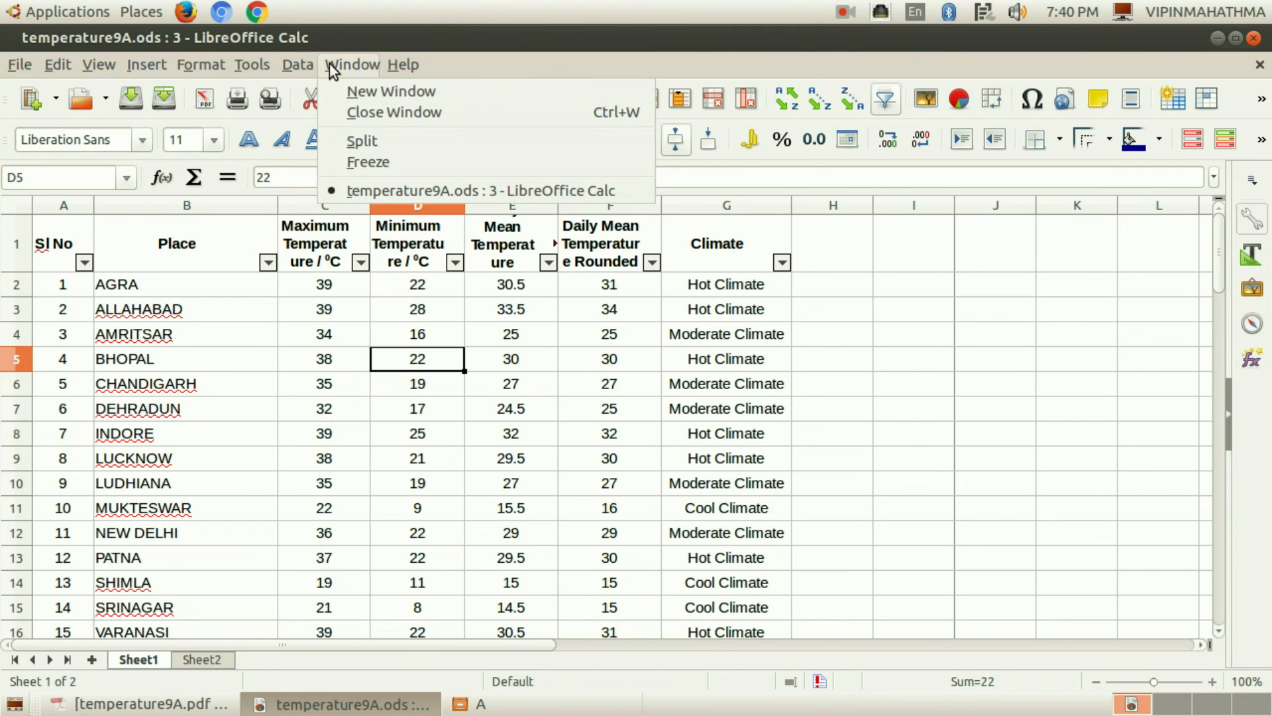
{"action": "mouse_move", "coordinate": [252, 67]}
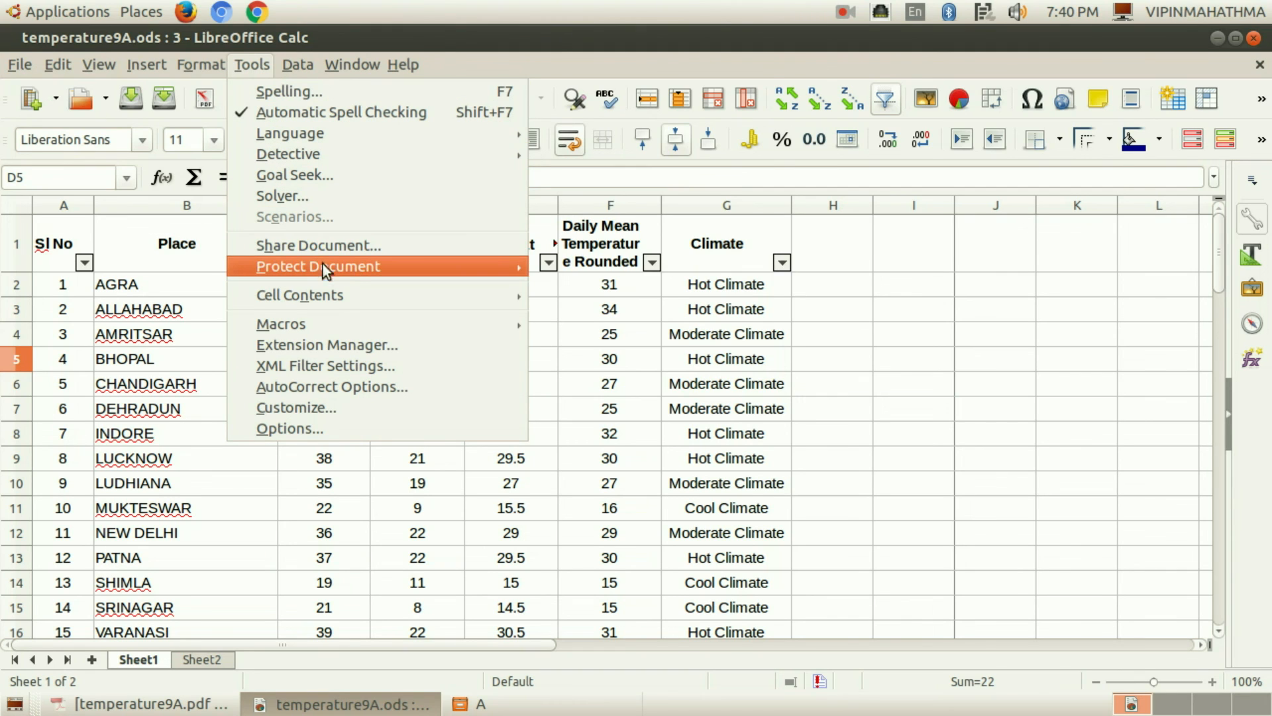
{"action": "mouse_move", "coordinate": [356, 266]}
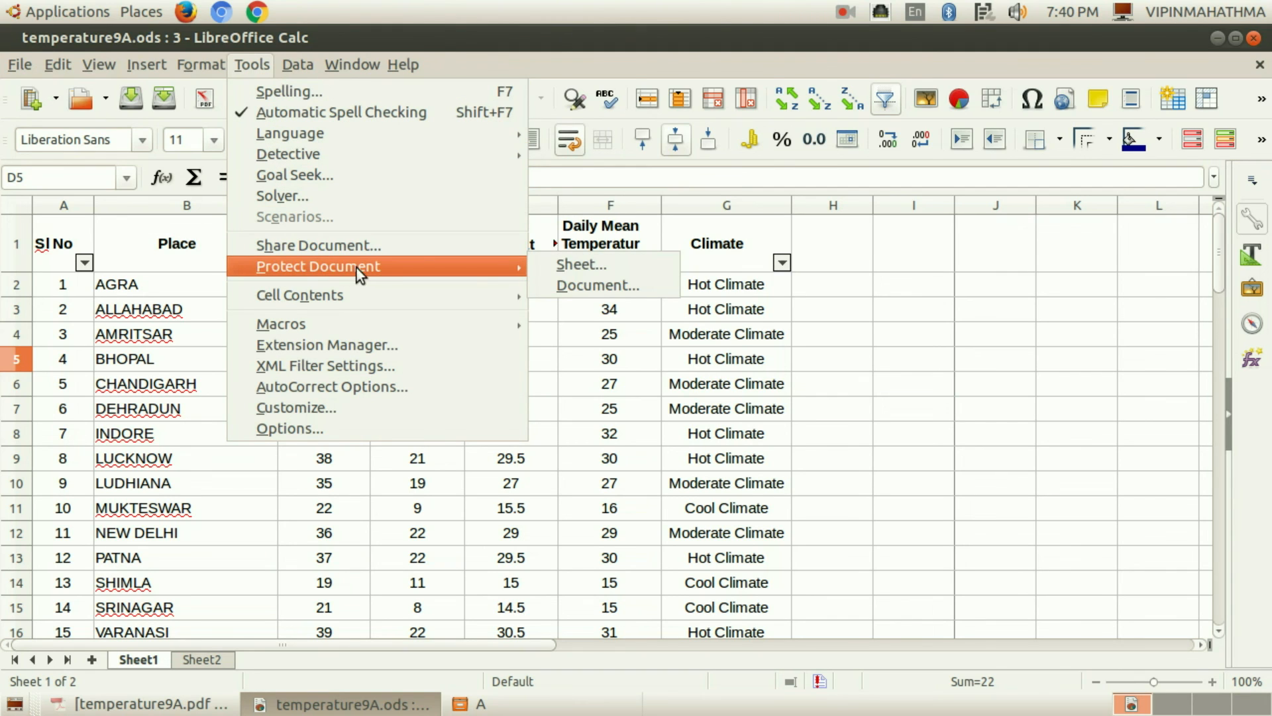
{"action": "left_click", "coordinate": [638, 261]}
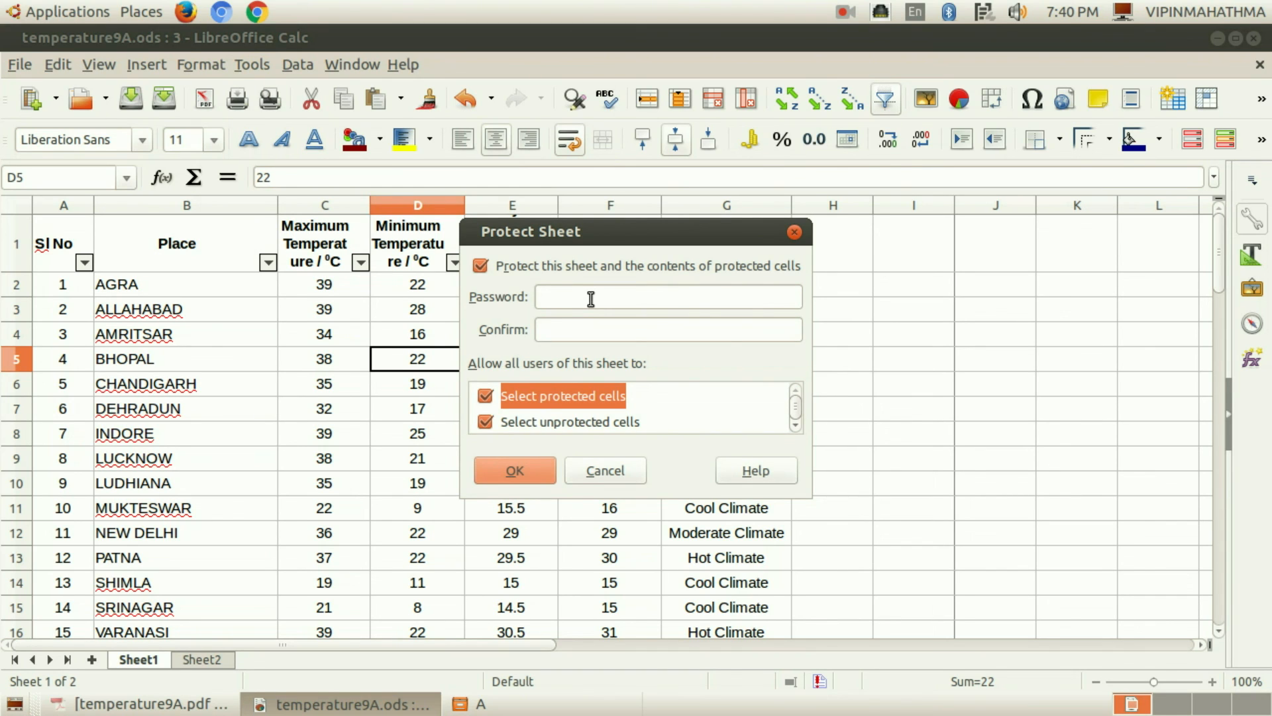
{"action": "type", "text": "*****"}
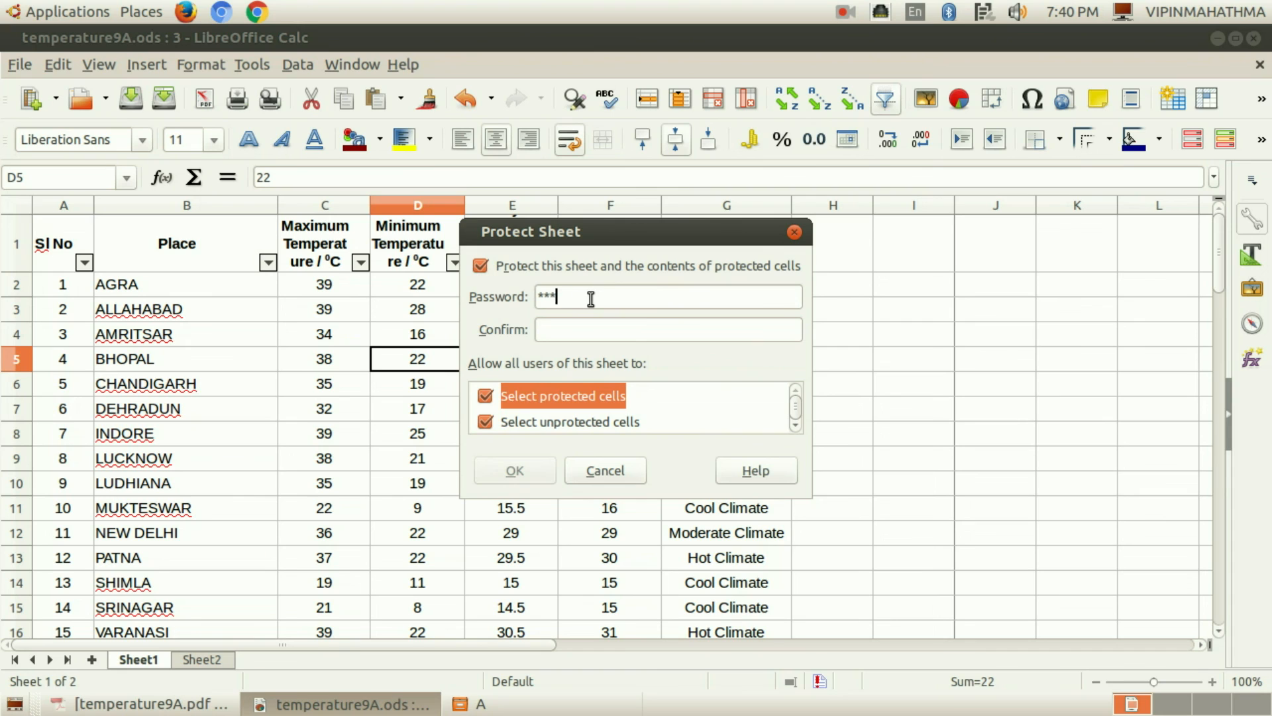
{"action": "type", "text": "*"}
{"action": "left_click", "coordinate": [601, 335]}
{"action": "type", "text": "******"}
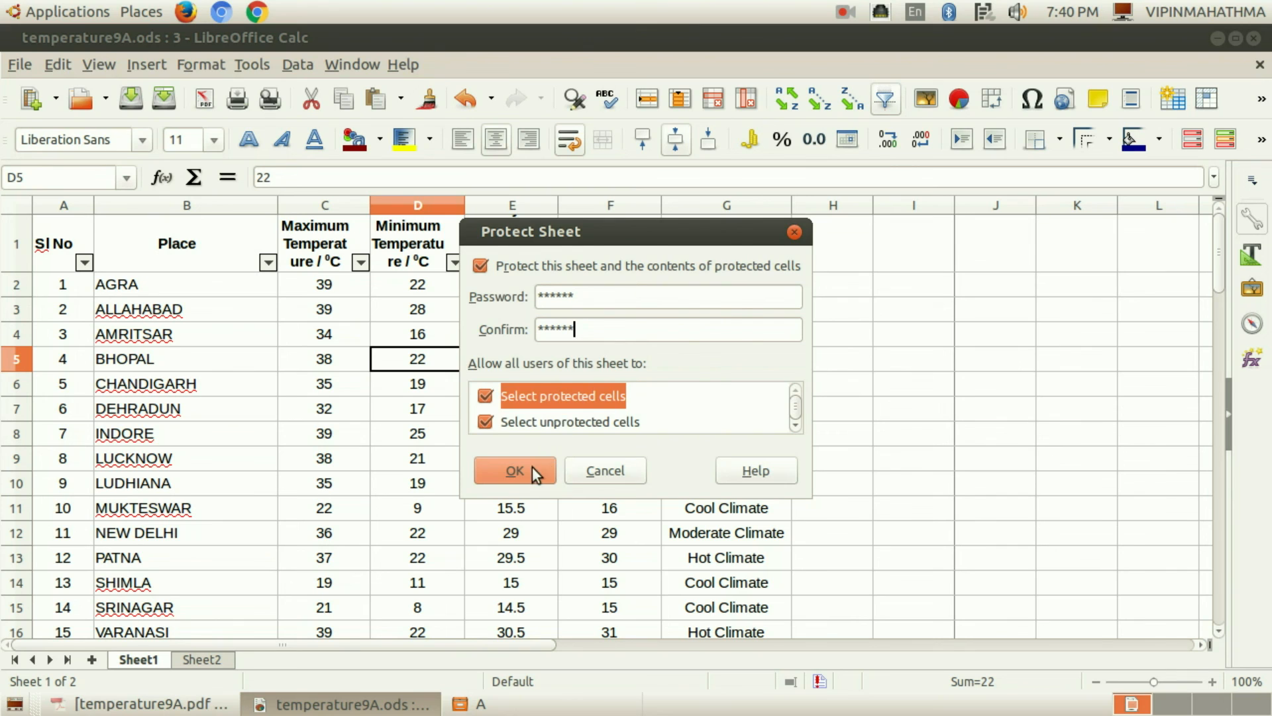
{"action": "left_click", "coordinate": [532, 466]}
Try to edit the minimum temperature of BHOPAL in D5 and the maximum temperature of AMRITSAR in C4.
{"action": "left_click", "coordinate": [530, 368]}
{"action": "left_click", "coordinate": [418, 357]}
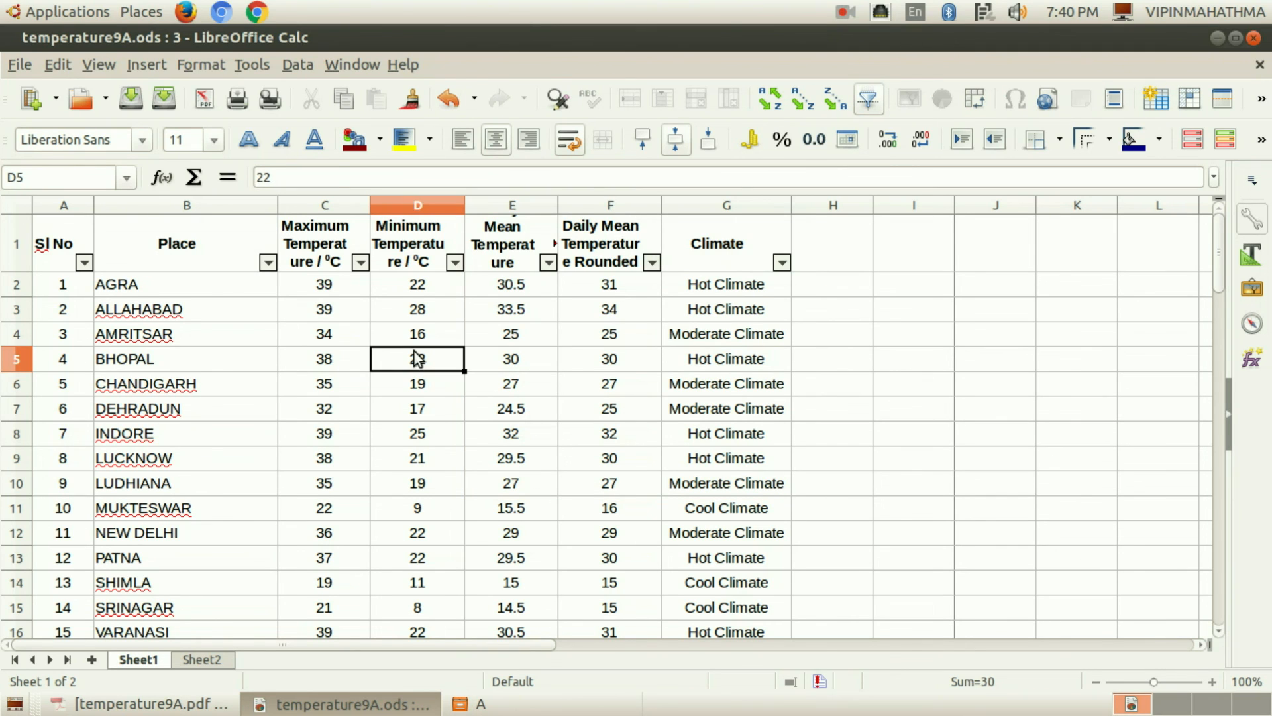
{"action": "double_click", "coordinate": [416, 356]}
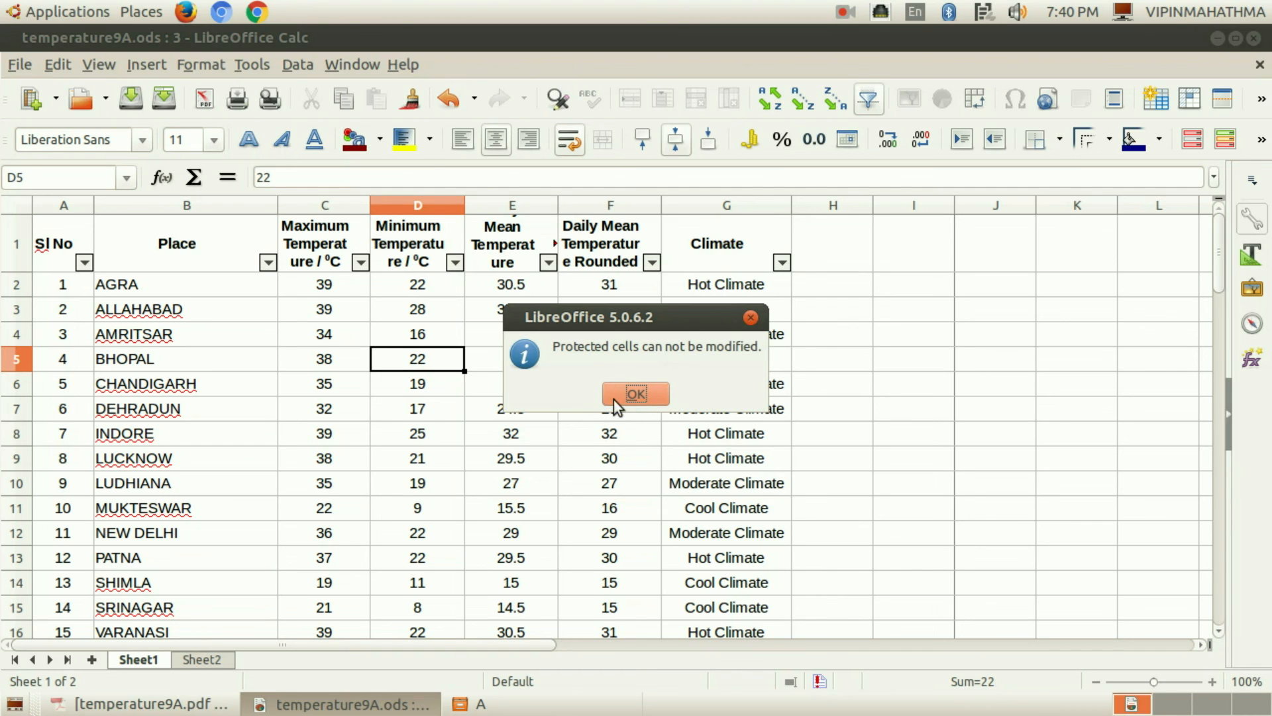
{"action": "left_click", "coordinate": [635, 393]}
{"action": "left_click", "coordinate": [328, 346]}
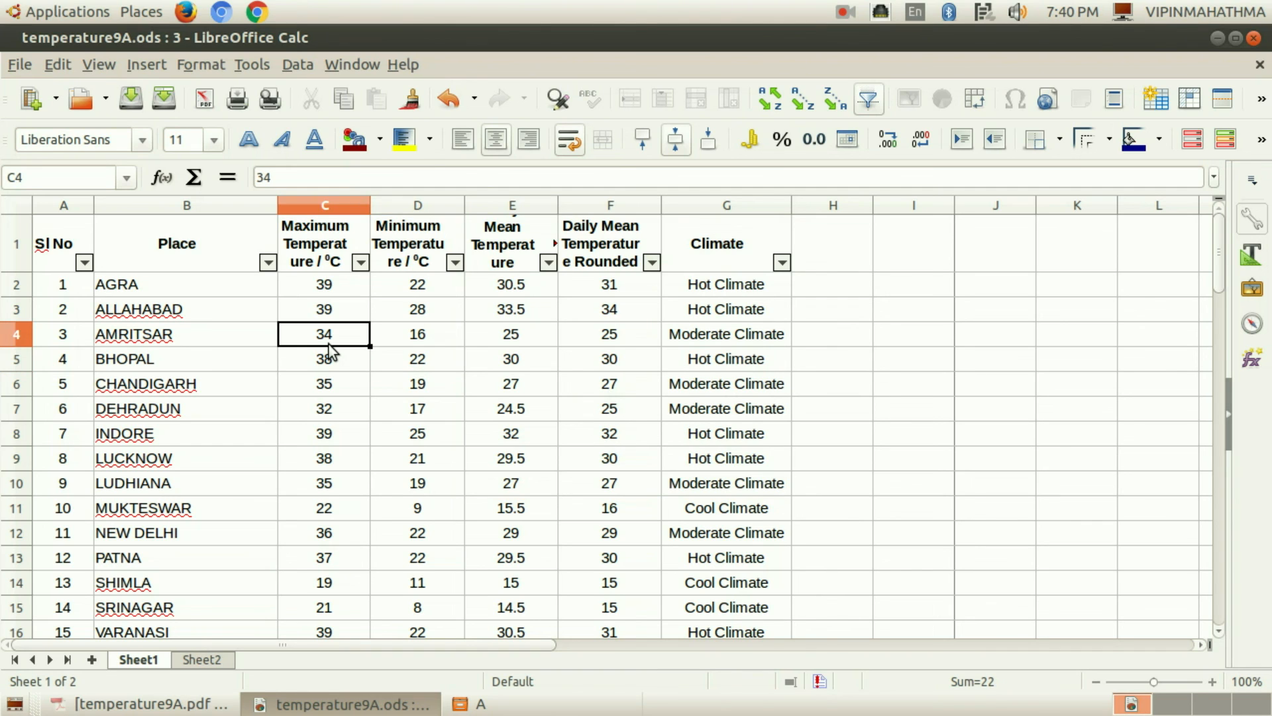
{"action": "double_click", "coordinate": [328, 345]}
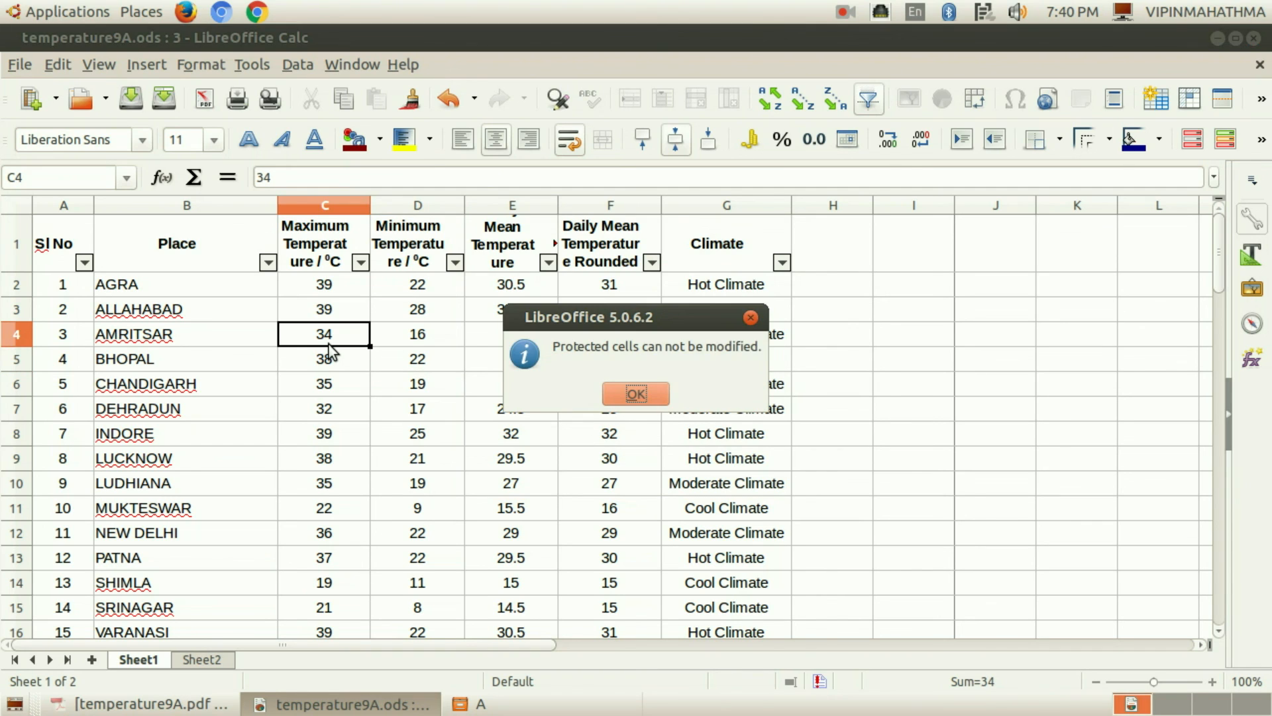
{"action": "left_click", "coordinate": [636, 394]}
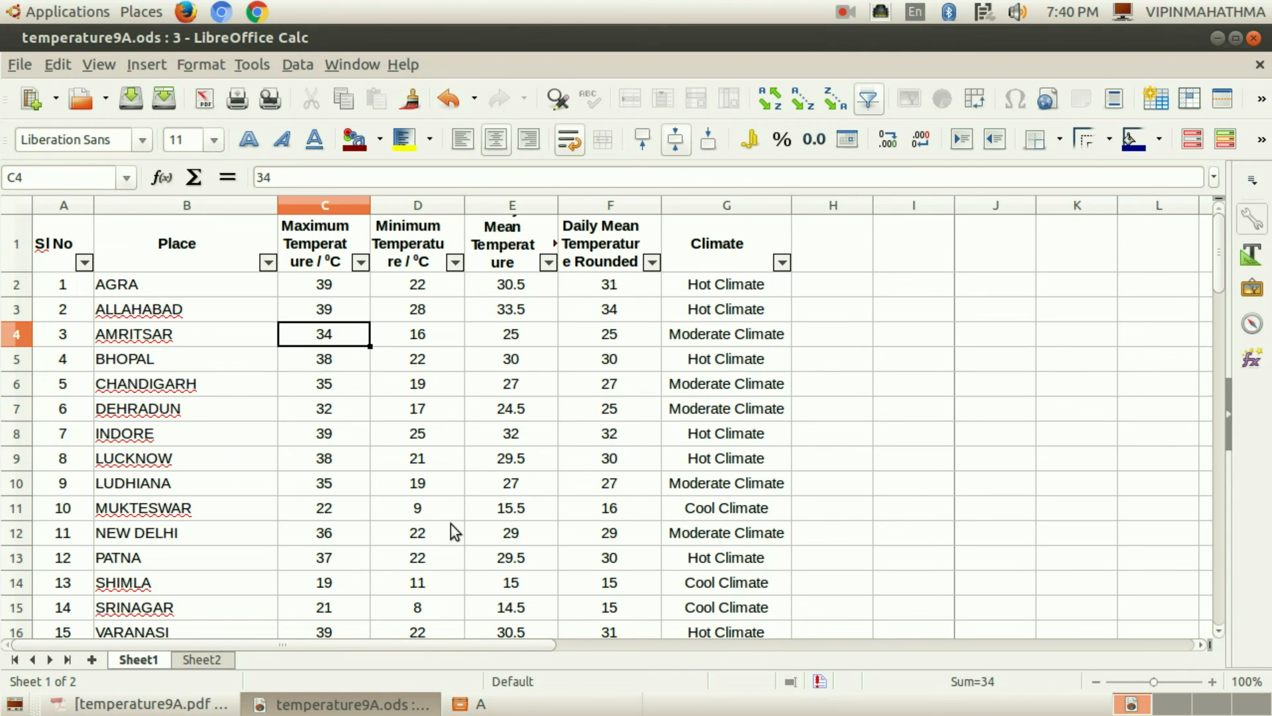
Remove the protection from Sheet1 by entering the sheet password.
{"action": "left_click", "coordinate": [264, 70]}
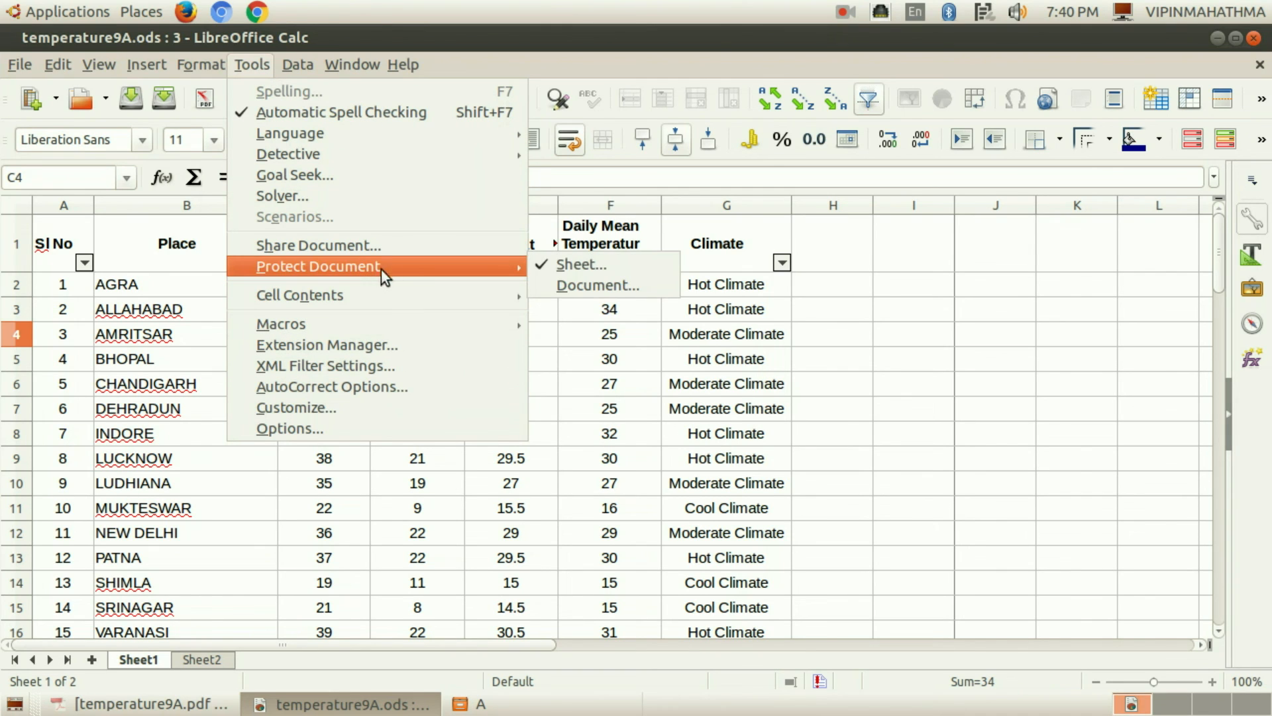
{"action": "left_click", "coordinate": [618, 263]}
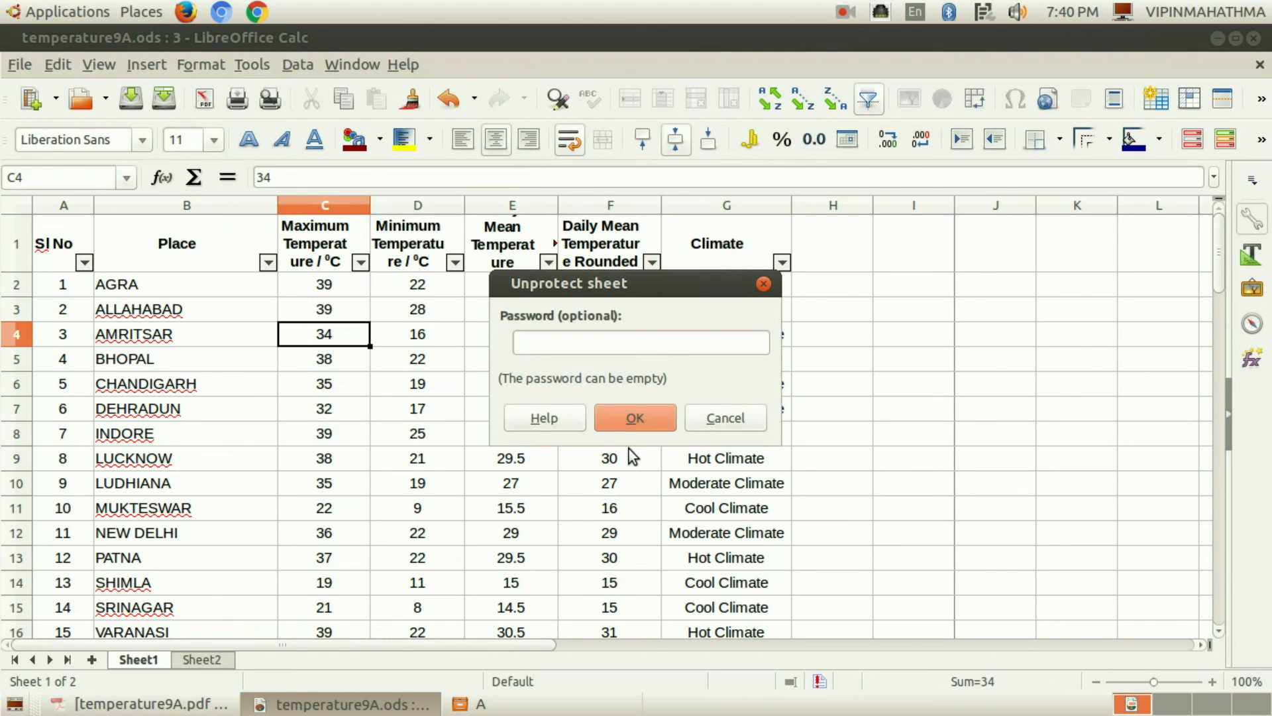
{"action": "type", "text": "******"}
{"action": "left_click", "coordinate": [647, 417]}
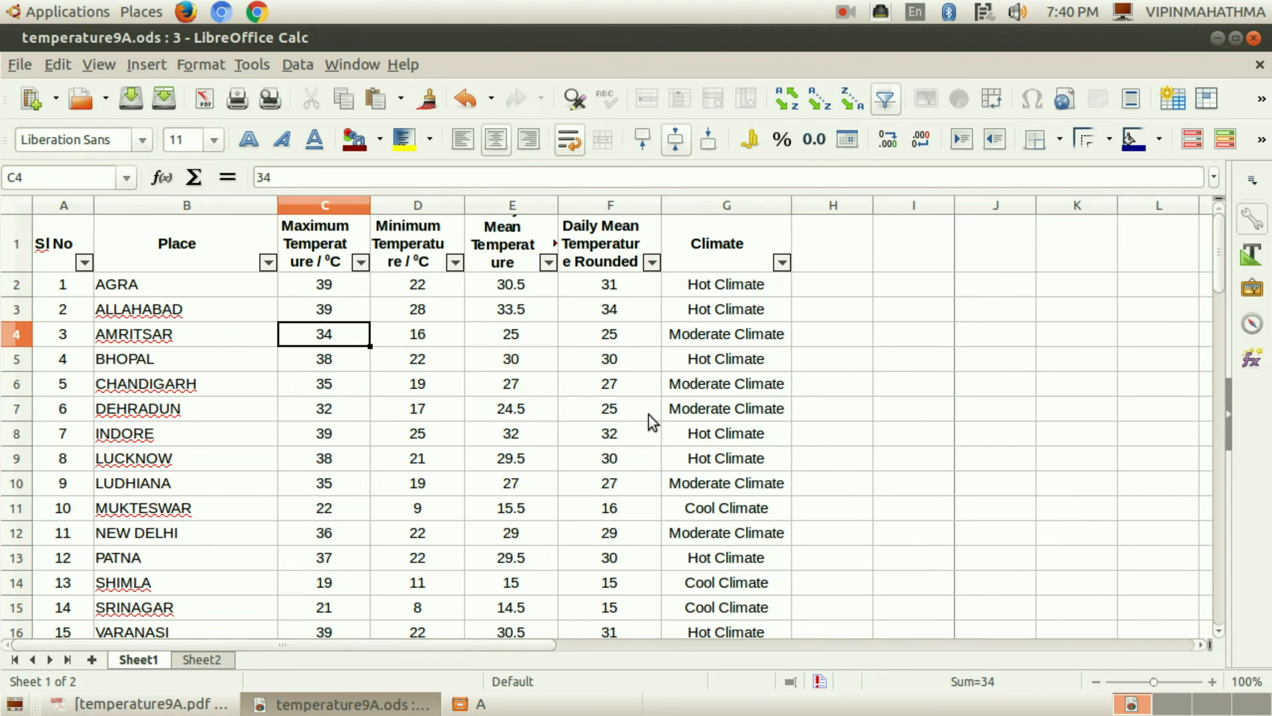
Change AMRITSAR's minimum temperature in cell D4 to 20, and restore it to 16.
{"action": "left_click", "coordinate": [446, 342]}
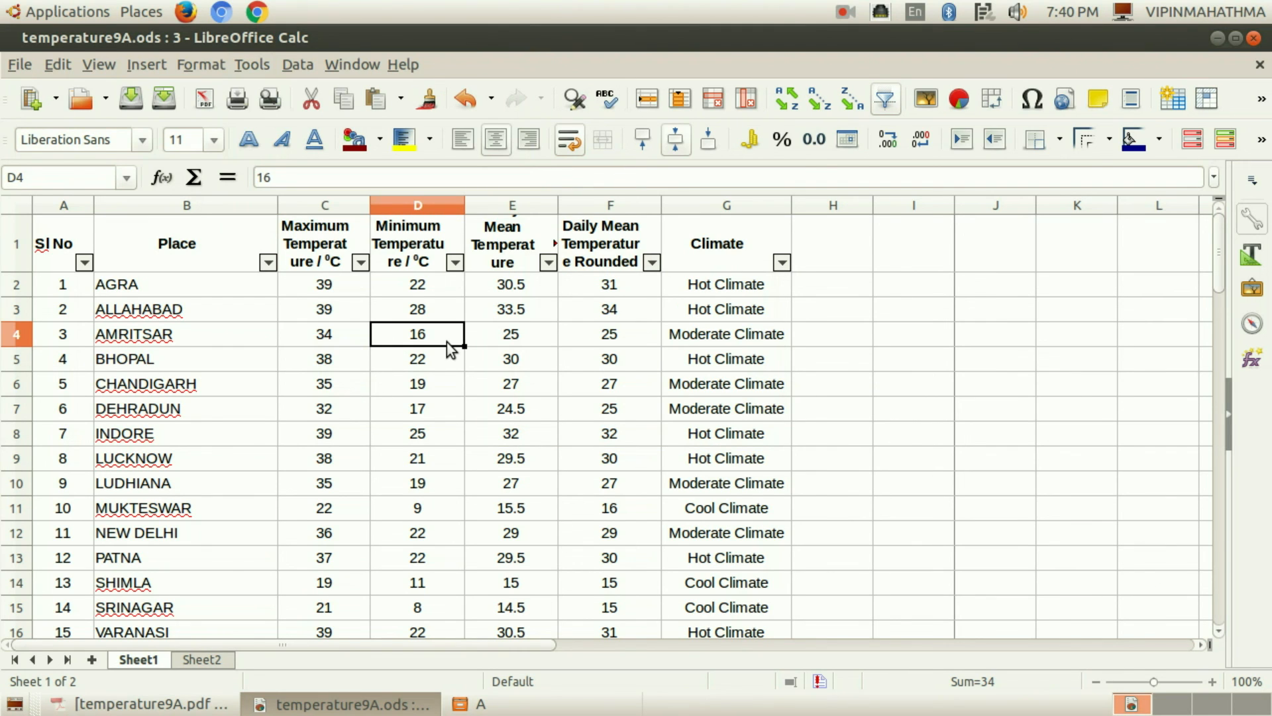
{"action": "type", "text": "20"}
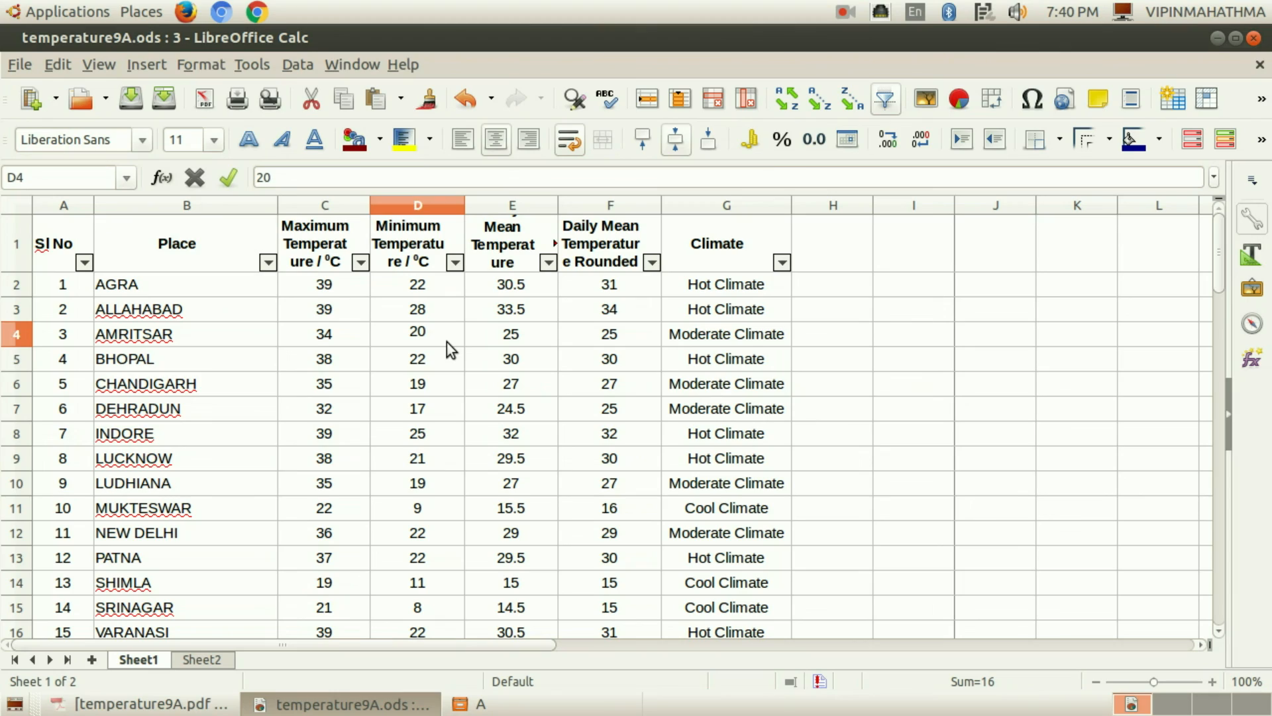
{"action": "key", "text": "Return"}
{"action": "left_click", "coordinate": [447, 342]}
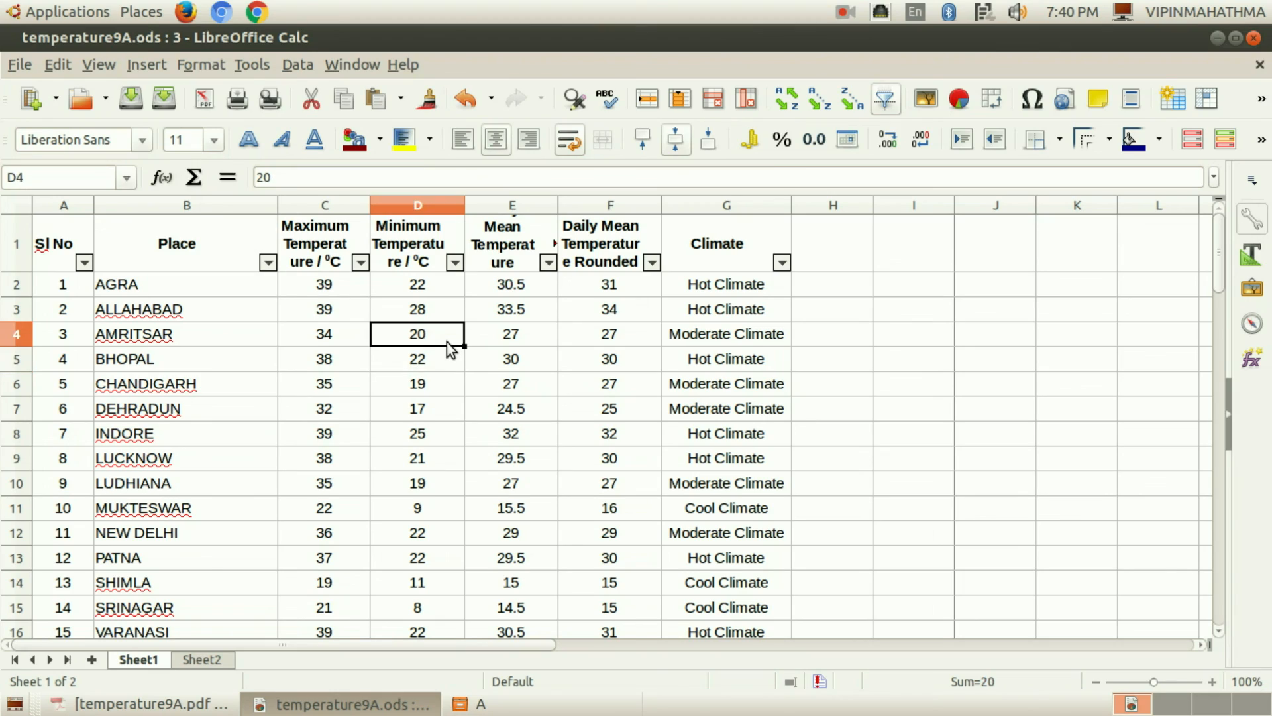
{"action": "type", "text": "16"}
{"action": "key", "text": "Return"}
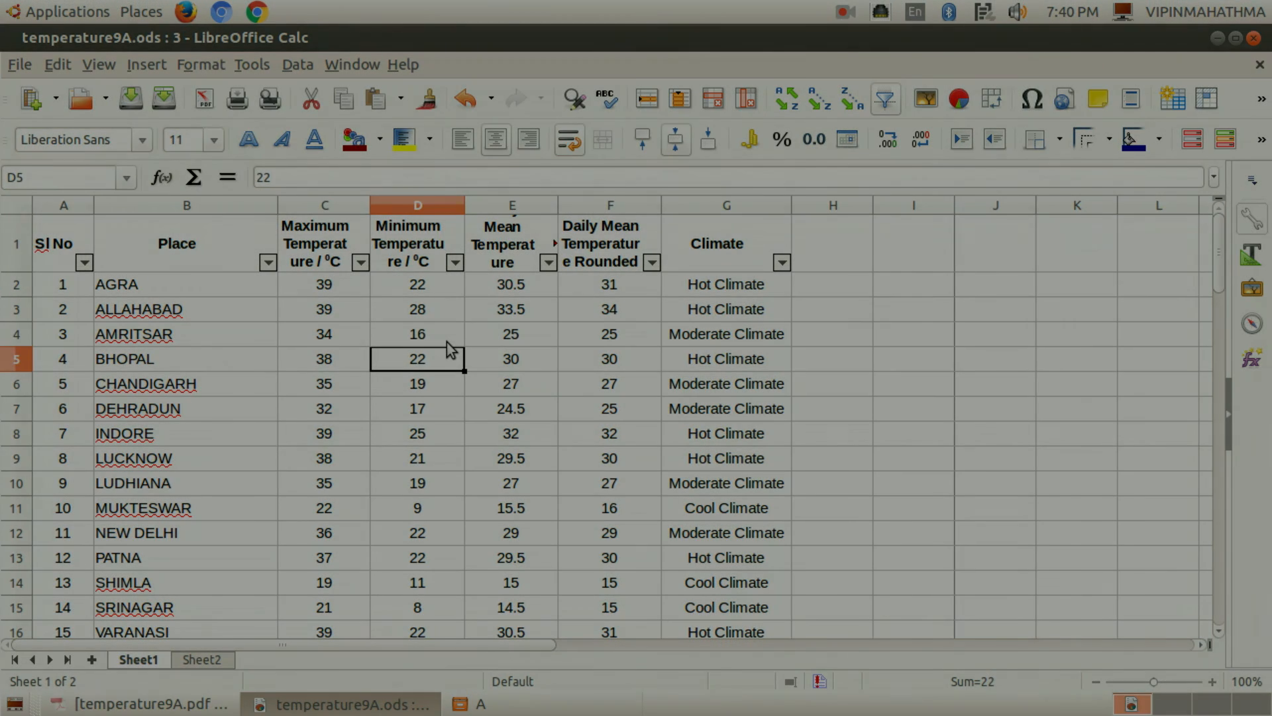